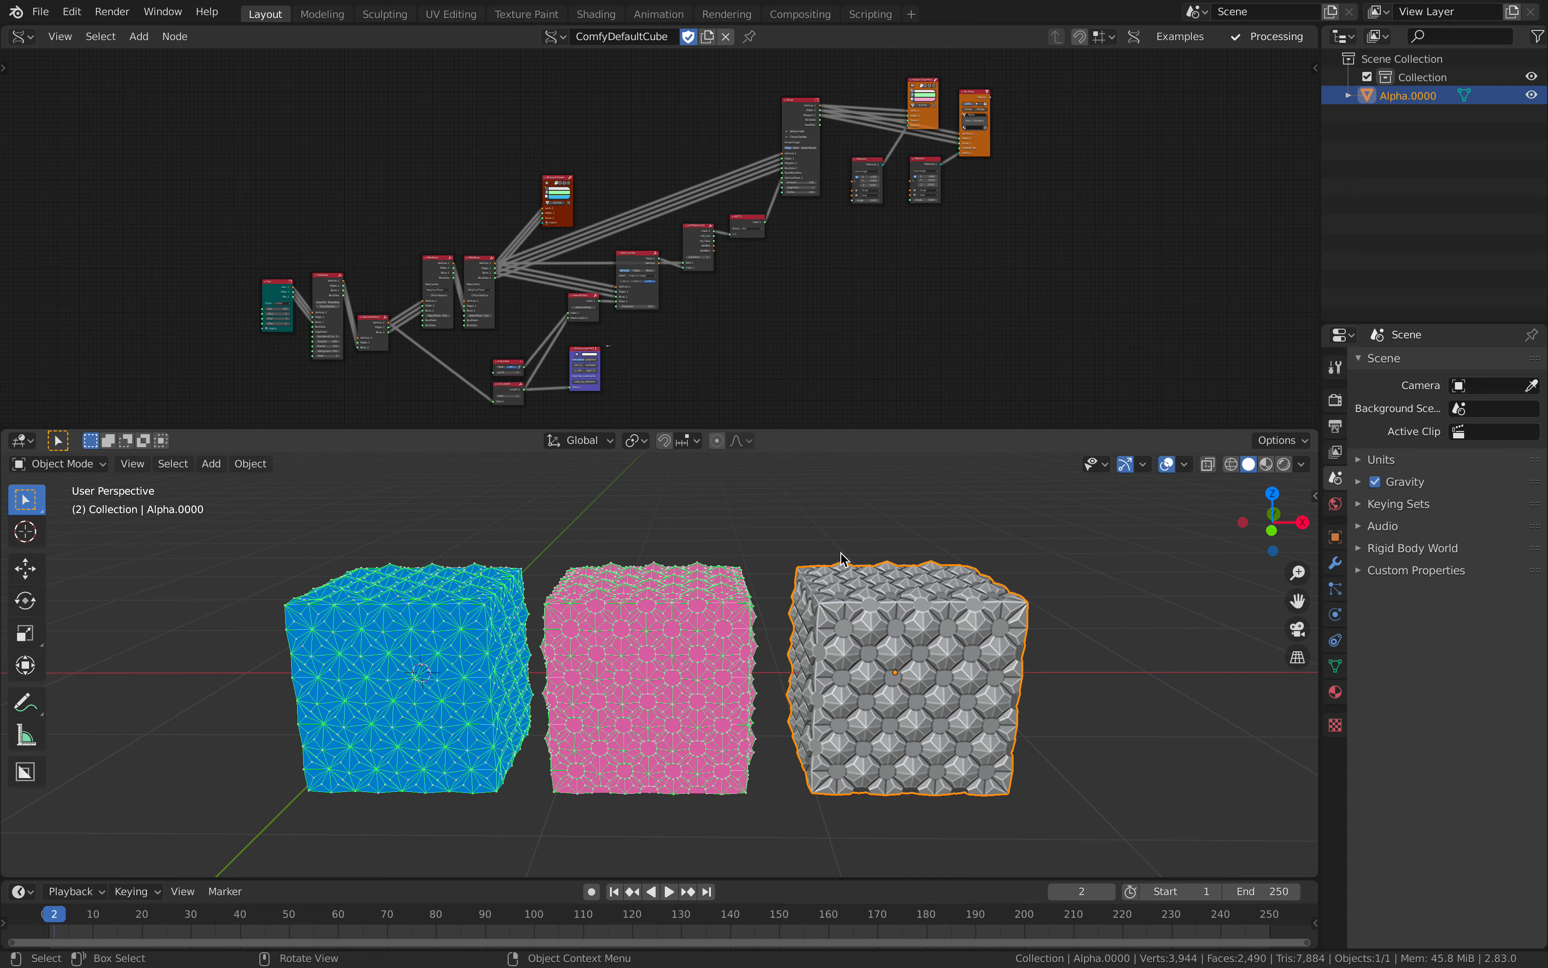
# Step: Enlarge the node editor and examine the start of the node tree, from Box to the Poke Faces nodes
pyautogui.moveTo(787, 427); pyautogui.dragTo(873, 488)
pyautogui.scroll(2, 768, 320)
pyautogui.moveTo(836, 389); pyautogui.dragTo(858, 442, button='middle')
pyautogui.scroll(2, 827, 399)
pyautogui.moveTo(827, 399); pyautogui.dragTo(881, 342, button='middle')
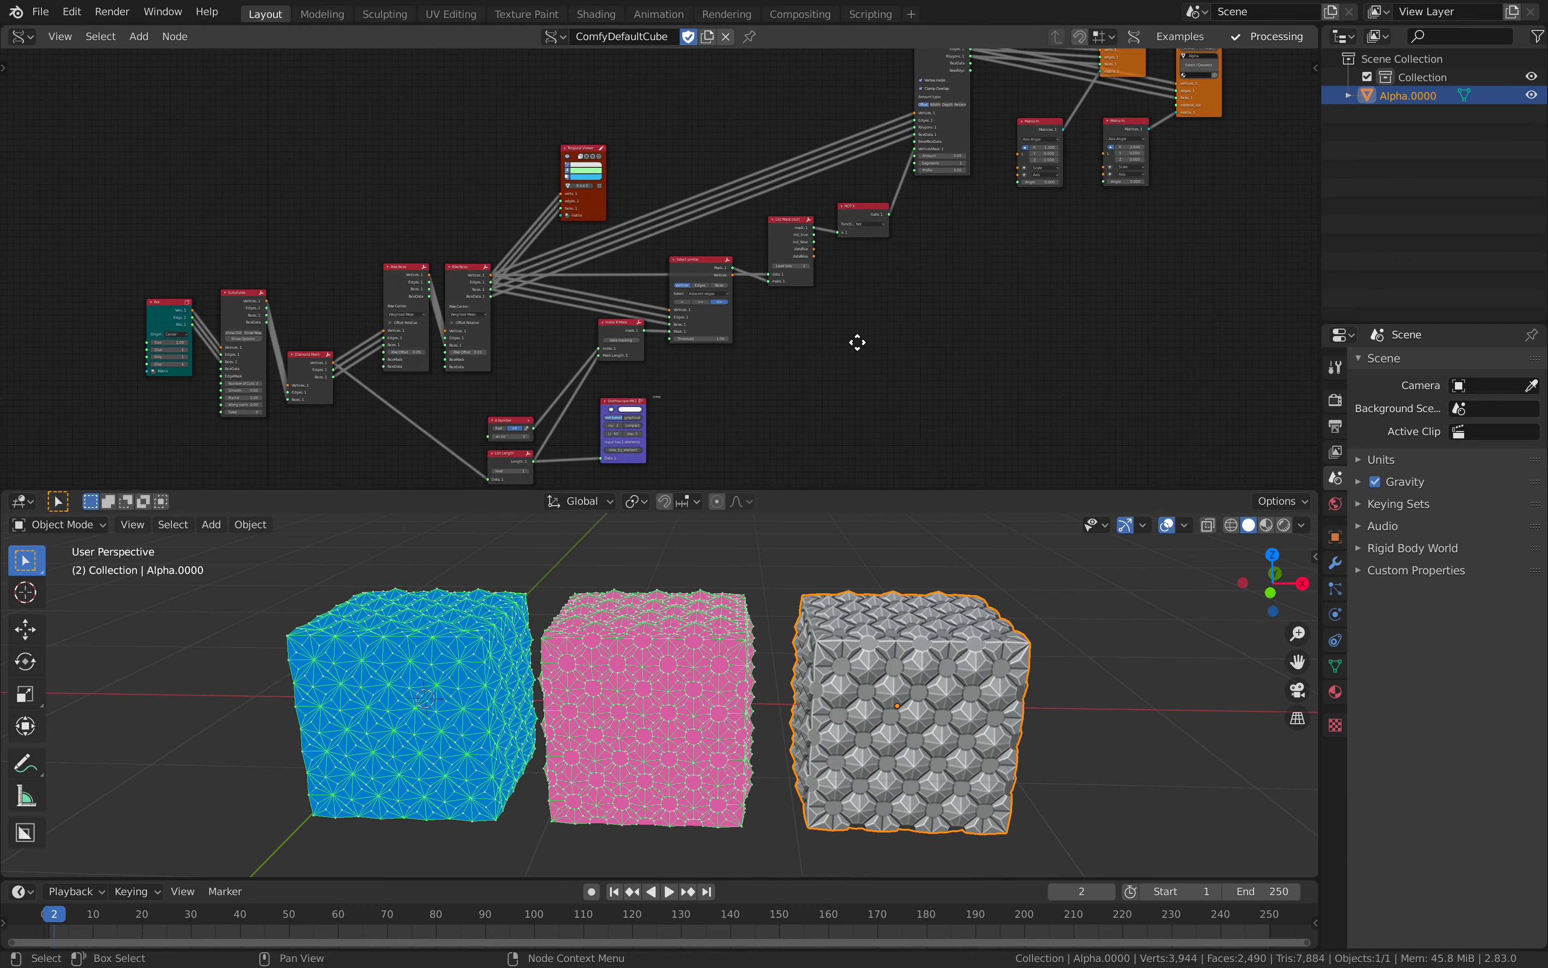
pyautogui.moveTo(736, 372); pyautogui.dragTo(813, 315, button='middle')
pyautogui.moveTo(697, 643); pyautogui.dragTo(741, 649, button='middle')
pyautogui.moveTo(488, 329); pyautogui.dragTo(692, 296, button='middle')
pyautogui.scroll(5, 543, 273)
pyautogui.scroll(6, 589, 275)
pyautogui.scroll(-2, 593, 291)
pyautogui.moveTo(594, 291); pyautogui.dragTo(611, 306, button='middle')
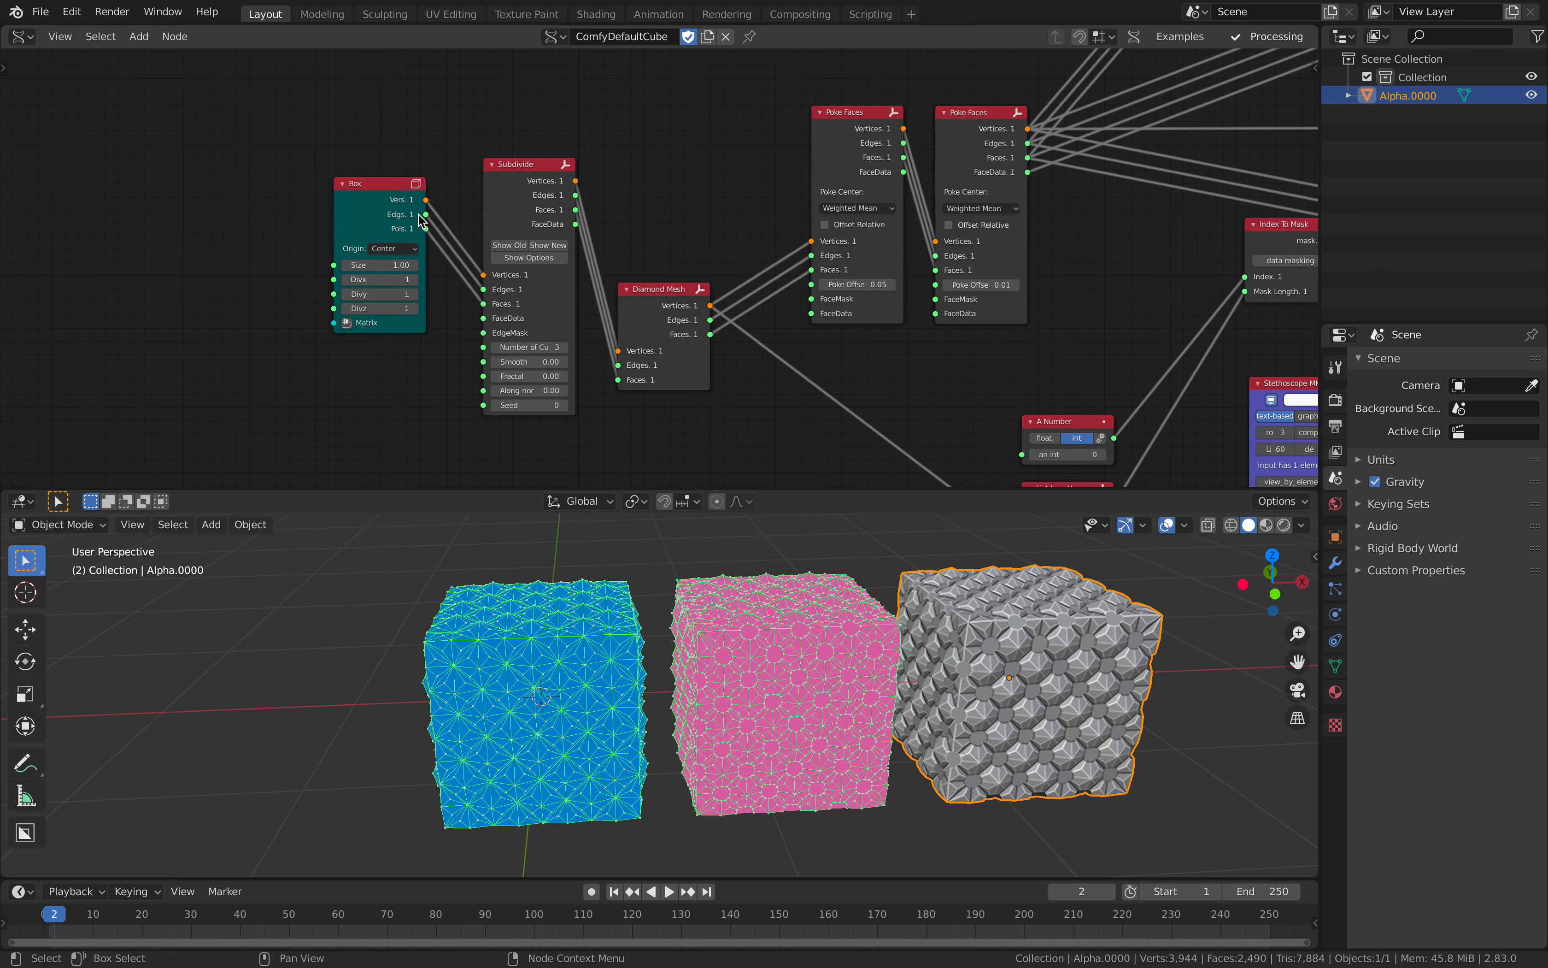
# Step: Spread out the start of the node tree by moving the Box and Subdivide nodes away from Diamond Mesh
pyautogui.moveTo(370, 191); pyautogui.dragTo(300, 194)
pyautogui.moveTo(502, 187); pyautogui.dragTo(445, 176)
pyautogui.scroll(2, 387, 208)
pyautogui.moveTo(211, 189); pyautogui.dragTo(168, 199)
pyautogui.scroll(1, 181, 197)
# Step: Try a size of 0.94 on the Box node and restore it to 1.00
pyautogui.moveTo(170, 278); pyautogui.dragTo(153, 278)
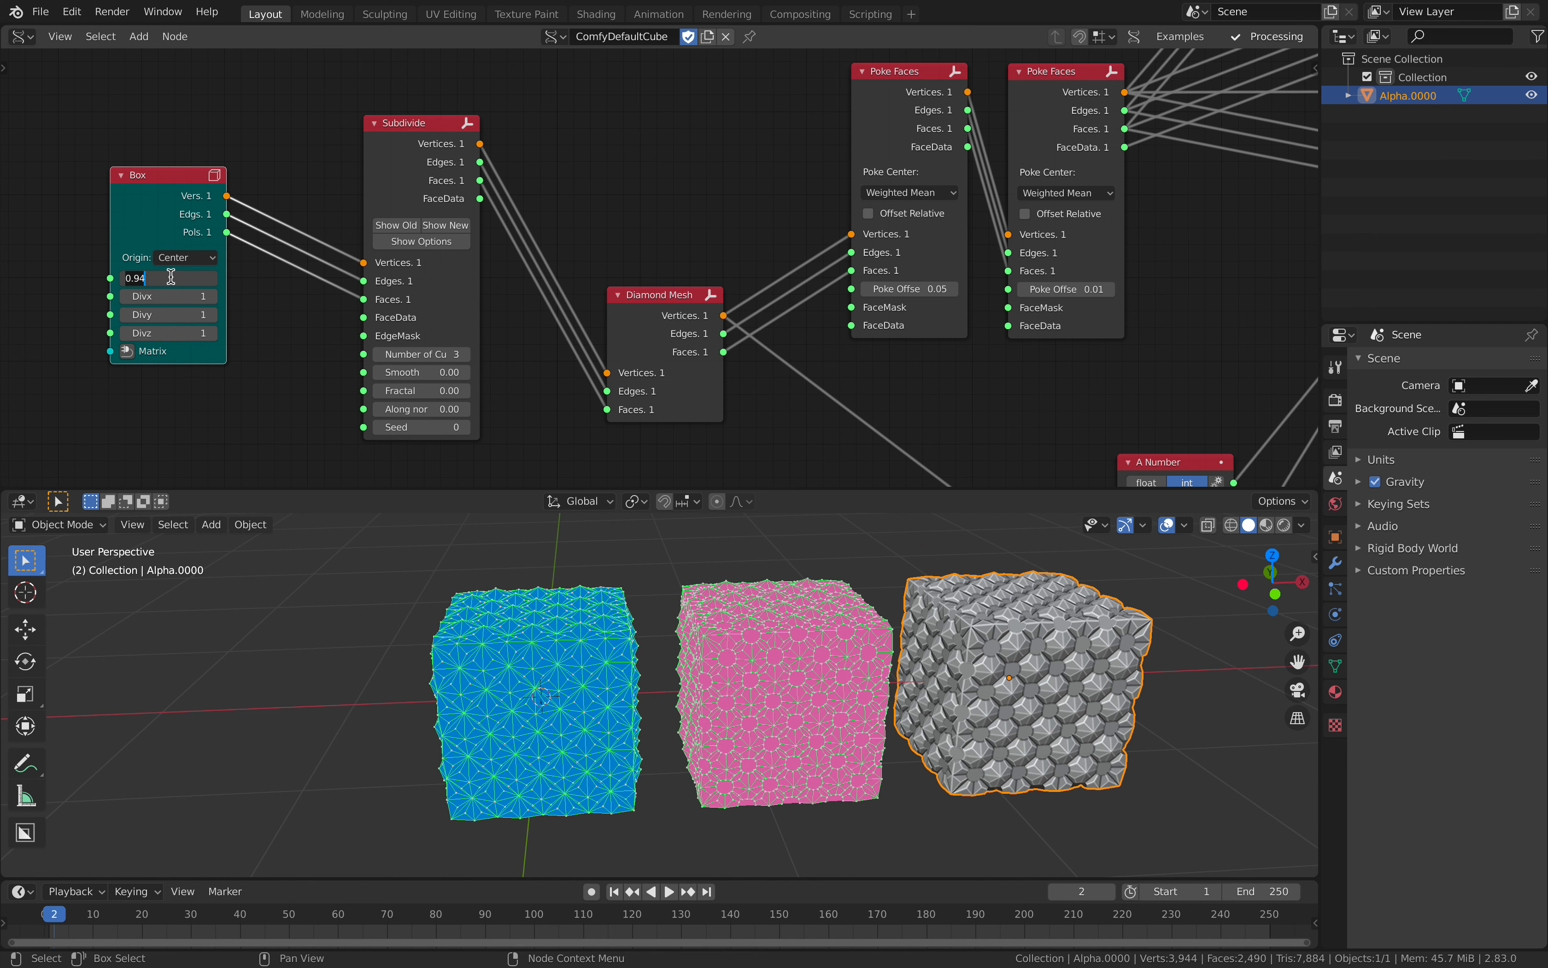
pyautogui.press('Return')
pyautogui.moveTo(250, 159); pyautogui.dragTo(212, 154, button='middle')
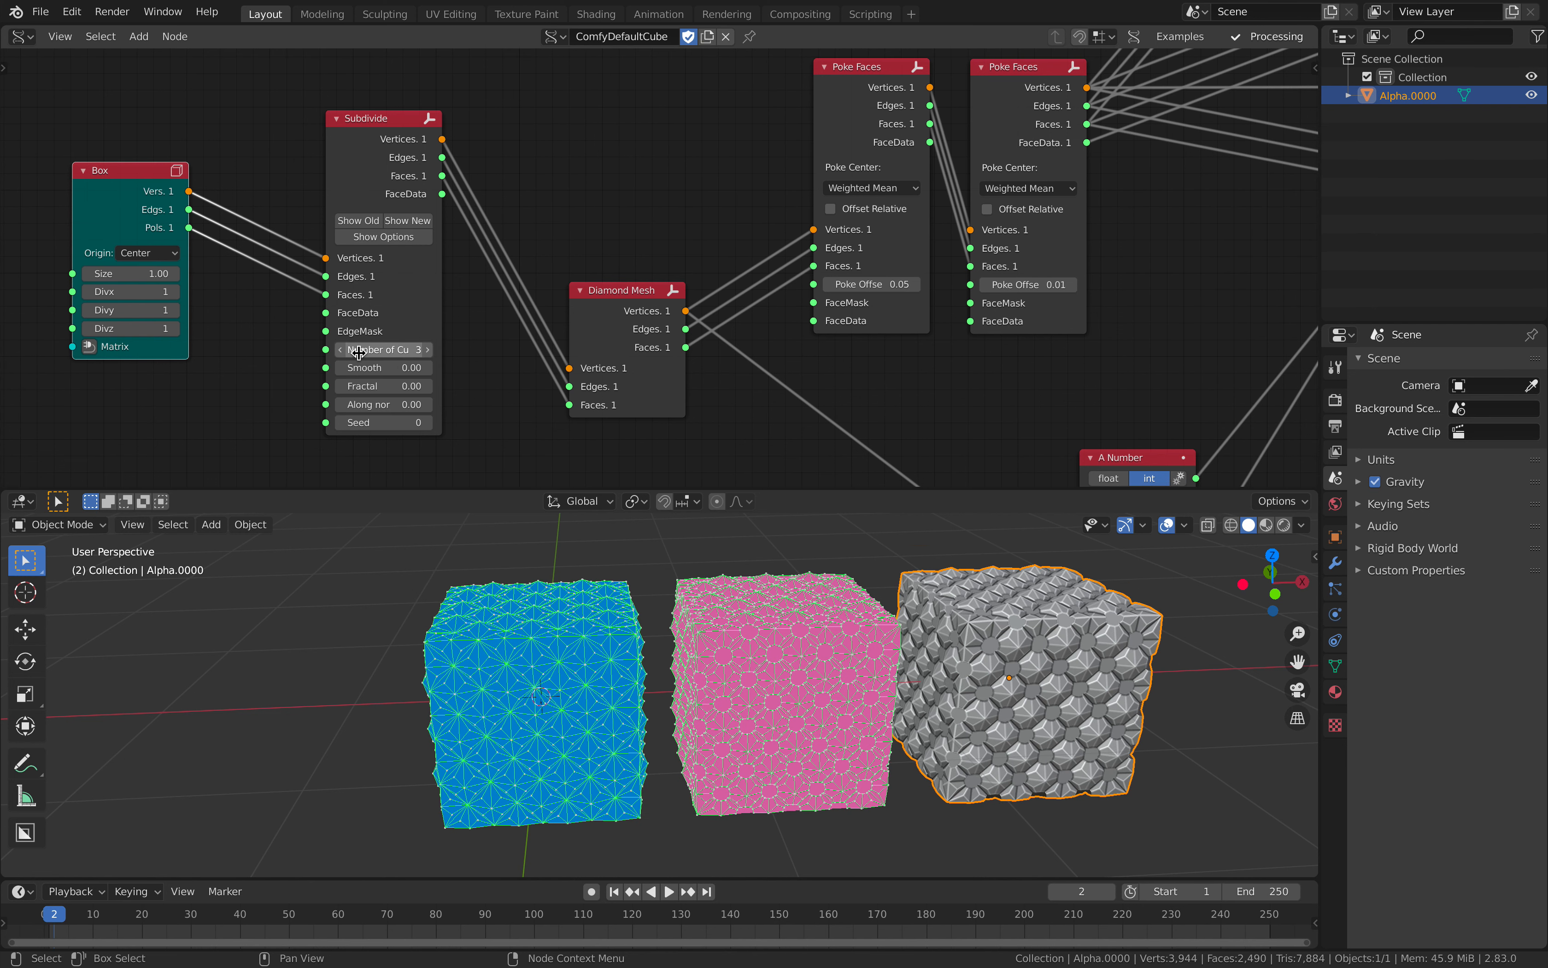
# Step: Set the number of cuts on the Subdivide node to 2
pyautogui.write('1')
pyautogui.press('Return')
pyautogui.click(428, 351)
pyautogui.click(429, 351)
pyautogui.click(345, 351)
pyautogui.moveTo(697, 627)
pyautogui.mouseDown(button='middle')
pyautogui.moveTo(688, 594)
pyautogui.moveTo(688, 624)
pyautogui.mouseUp(button='middle')
# Step: Reposition the Diamond Mesh node level with Subdivide and shift both Poke Faces nodes closer to it
pyautogui.moveTo(549, 177); pyautogui.dragTo(438, 173, button='middle')
pyautogui.moveTo(492, 306); pyautogui.dragTo(451, 179)
pyautogui.moveTo(451, 179); pyautogui.dragTo(421, 317, button='middle')
pyautogui.moveTo(427, 297); pyautogui.dragTo(433, 268)
pyautogui.scroll(-2, 444, 310)
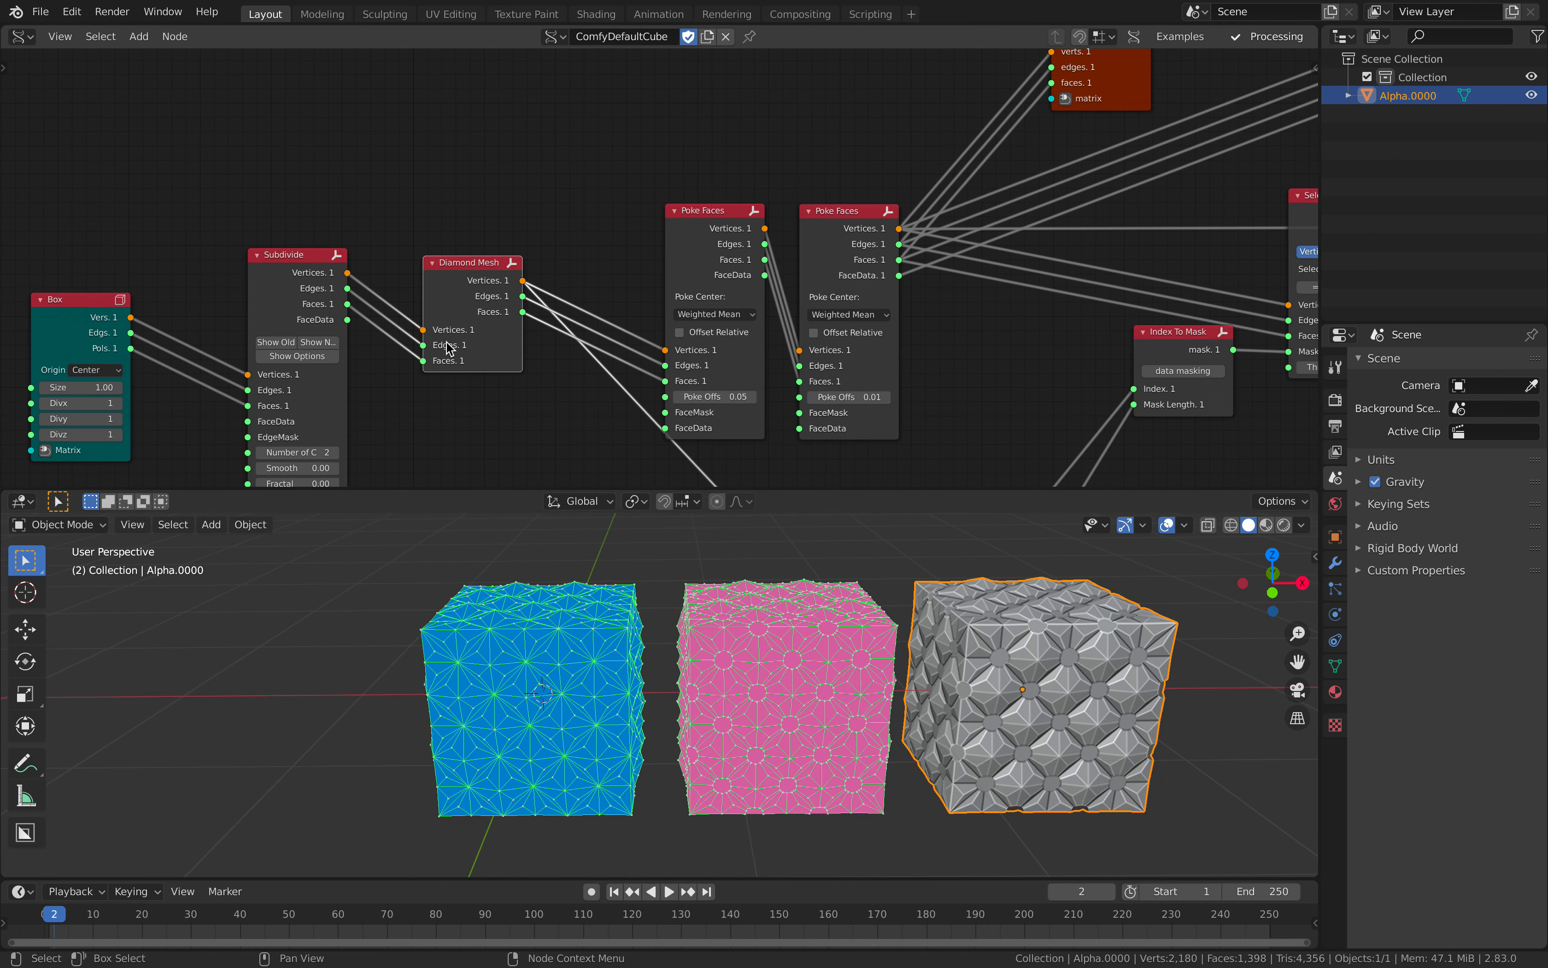
pyautogui.moveTo(449, 349); pyautogui.dragTo(391, 322, button='middle')
pyautogui.moveTo(612, 221); pyautogui.dragTo(561, 187)
pyautogui.moveTo(579, 207); pyautogui.dragTo(527, 229, button='middle')
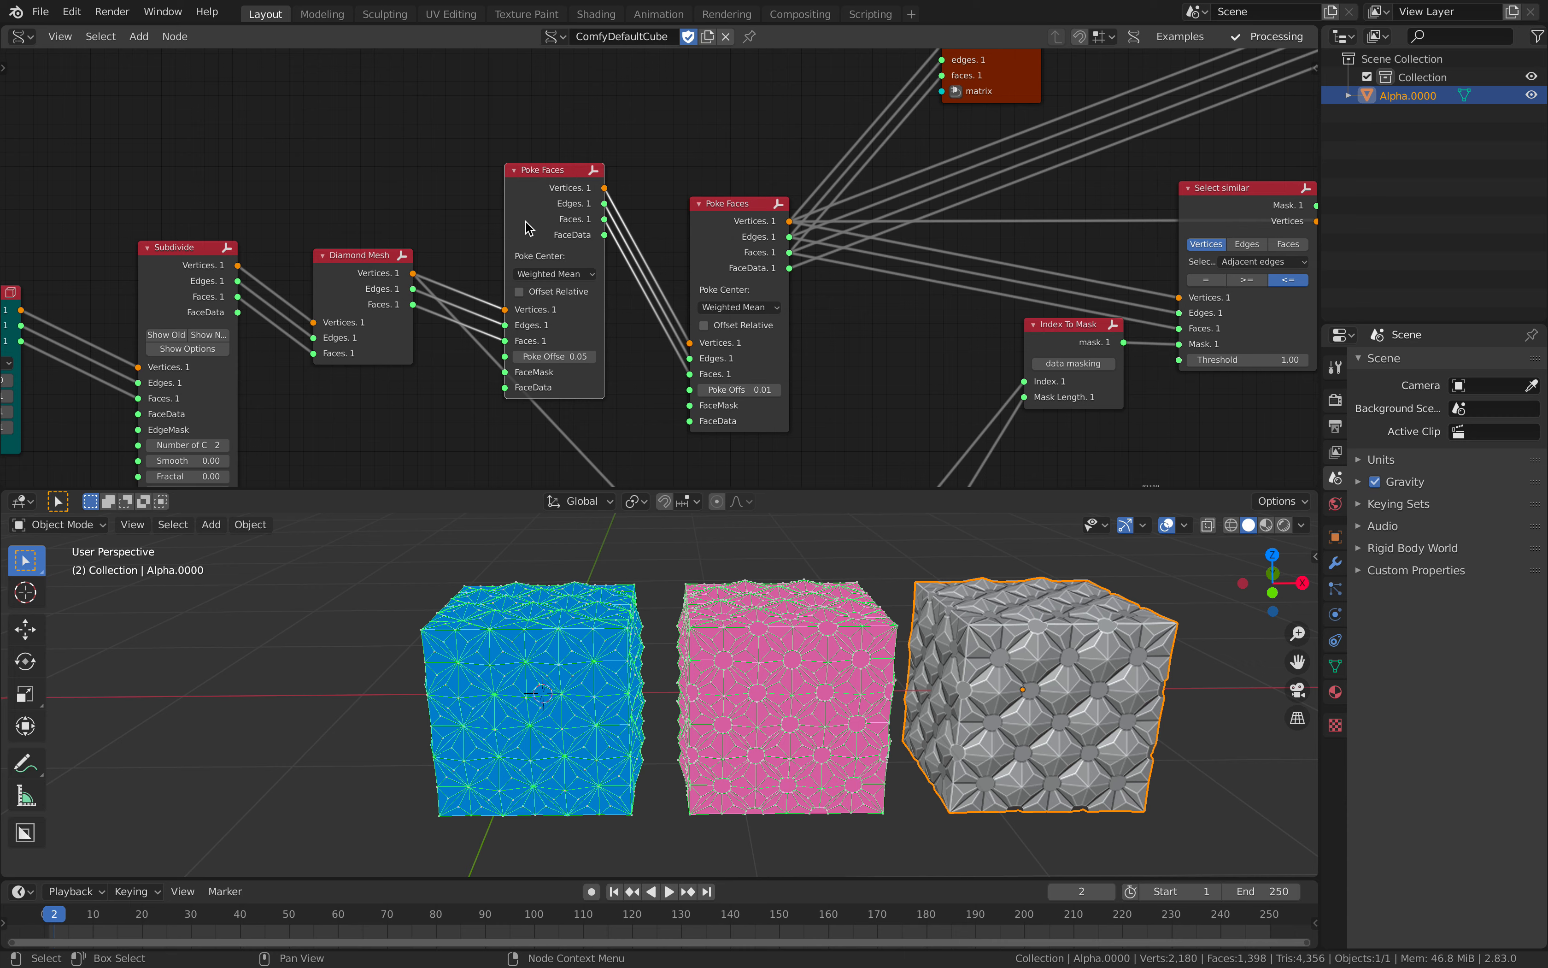
pyautogui.moveTo(534, 213); pyautogui.dragTo(514, 201)
pyautogui.moveTo(711, 218); pyautogui.dragTo(648, 175)
# Step: Set the Subdivide node's Smooth to 0.24 and its Fractal value to 0
pyautogui.scroll(1, 441, 243)
pyautogui.moveTo(337, 261); pyautogui.dragTo(320, 258)
pyautogui.moveTo(285, 333); pyautogui.dragTo(570, 279, button='middle')
pyautogui.scroll(1, 543, 269)
pyautogui.moveTo(432, 235); pyautogui.dragTo(395, 188, button='middle')
pyautogui.scroll(1, 386, 342)
pyautogui.moveTo(380, 388); pyautogui.dragTo(486, 410)
pyautogui.click(379, 410)
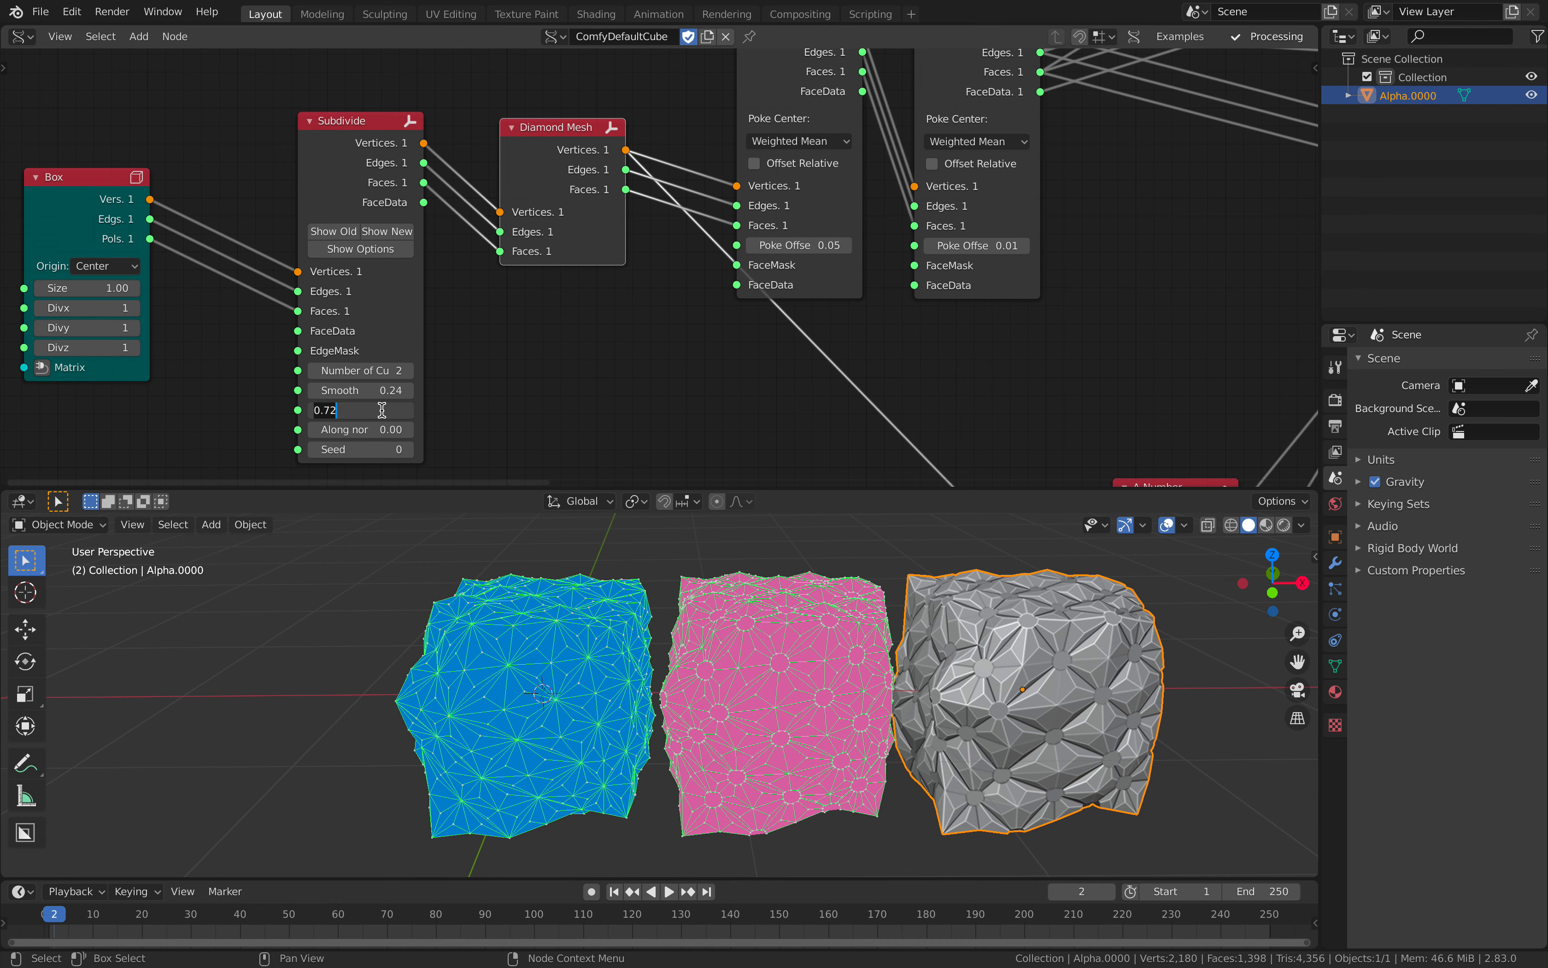
pyautogui.write('0')
pyautogui.press('Return')
# Step: Set the poke offset to 0.07 on the first Poke Faces node and 0.02 on the second
pyautogui.moveTo(742, 134); pyautogui.dragTo(490, 285, button='middle')
pyautogui.moveTo(537, 191); pyautogui.dragTo(531, 148)
pyautogui.moveTo(714, 178); pyautogui.dragTo(710, 130)
pyautogui.keyDown('shift'); pyautogui.moveTo(542, 351); pyautogui.dragTo(573, 351); pyautogui.keyUp('shift')
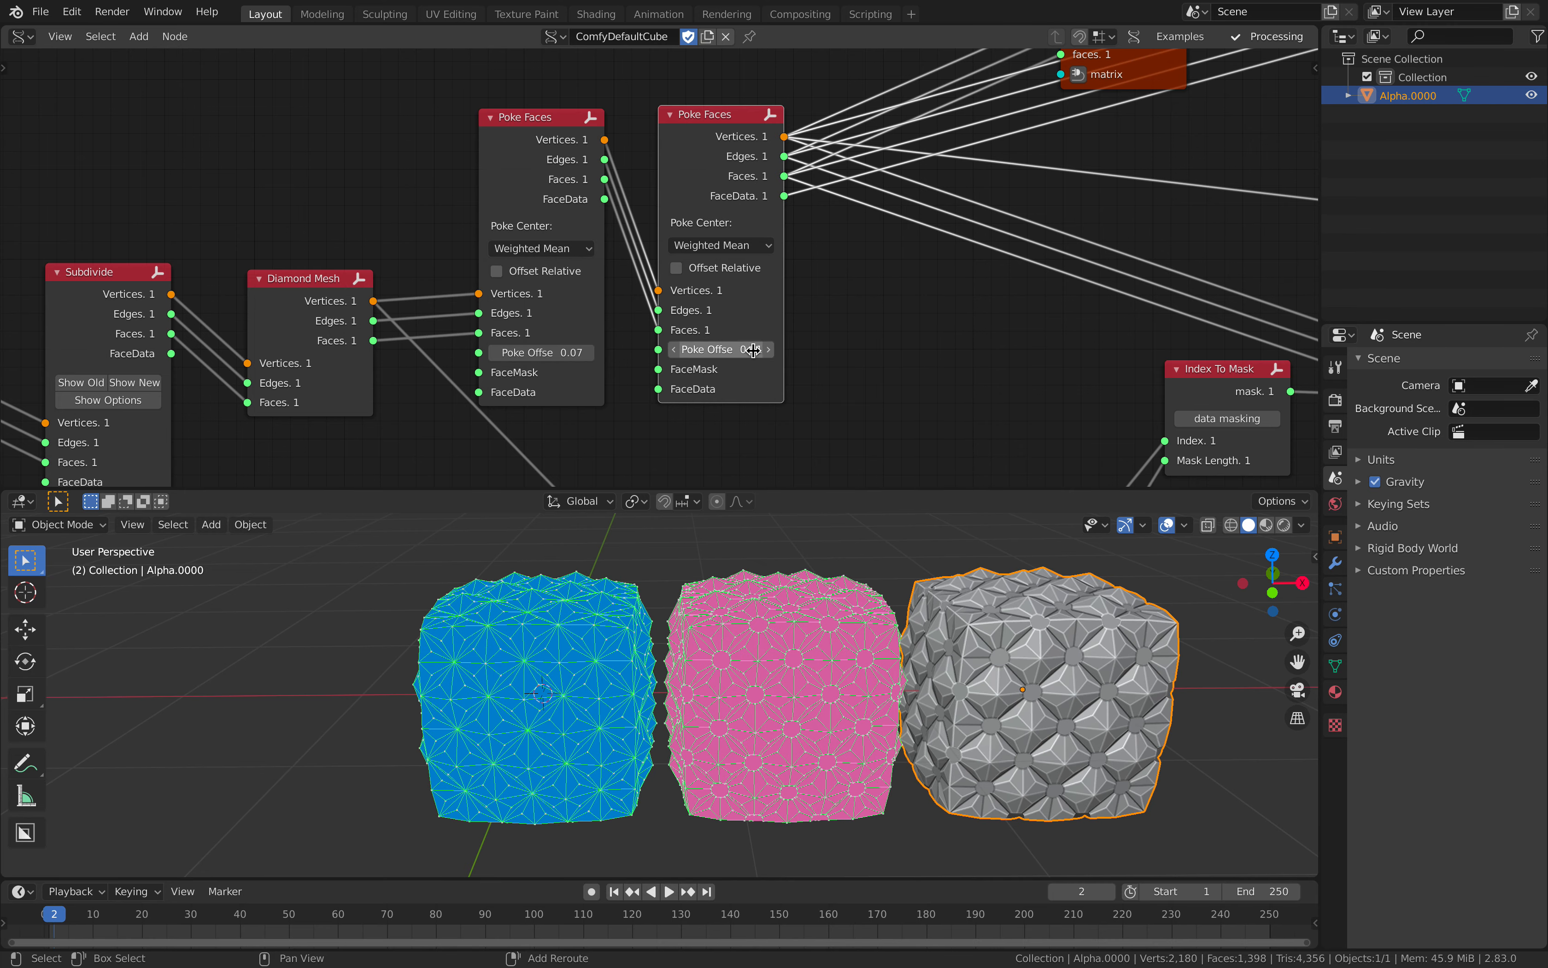
pyautogui.moveTo(721, 350)
pyautogui.keyDown('shift'); pyautogui.mouseDown()
pyautogui.moveTo(698, 350)
pyautogui.moveTo(731, 350)
pyautogui.mouseUp(); pyautogui.keyUp('shift')
# Step: Move the A Number, List Length and Index To Mask nodes up, grouping them beside the Select similar node
pyautogui.scroll(-3, 921, 294)
pyautogui.moveTo(921, 294); pyautogui.dragTo(515, 421, button='middle')
pyautogui.moveTo(714, 242); pyautogui.dragTo(635, 171)
pyautogui.moveTo(722, 276); pyautogui.dragTo(508, 183, button='middle')
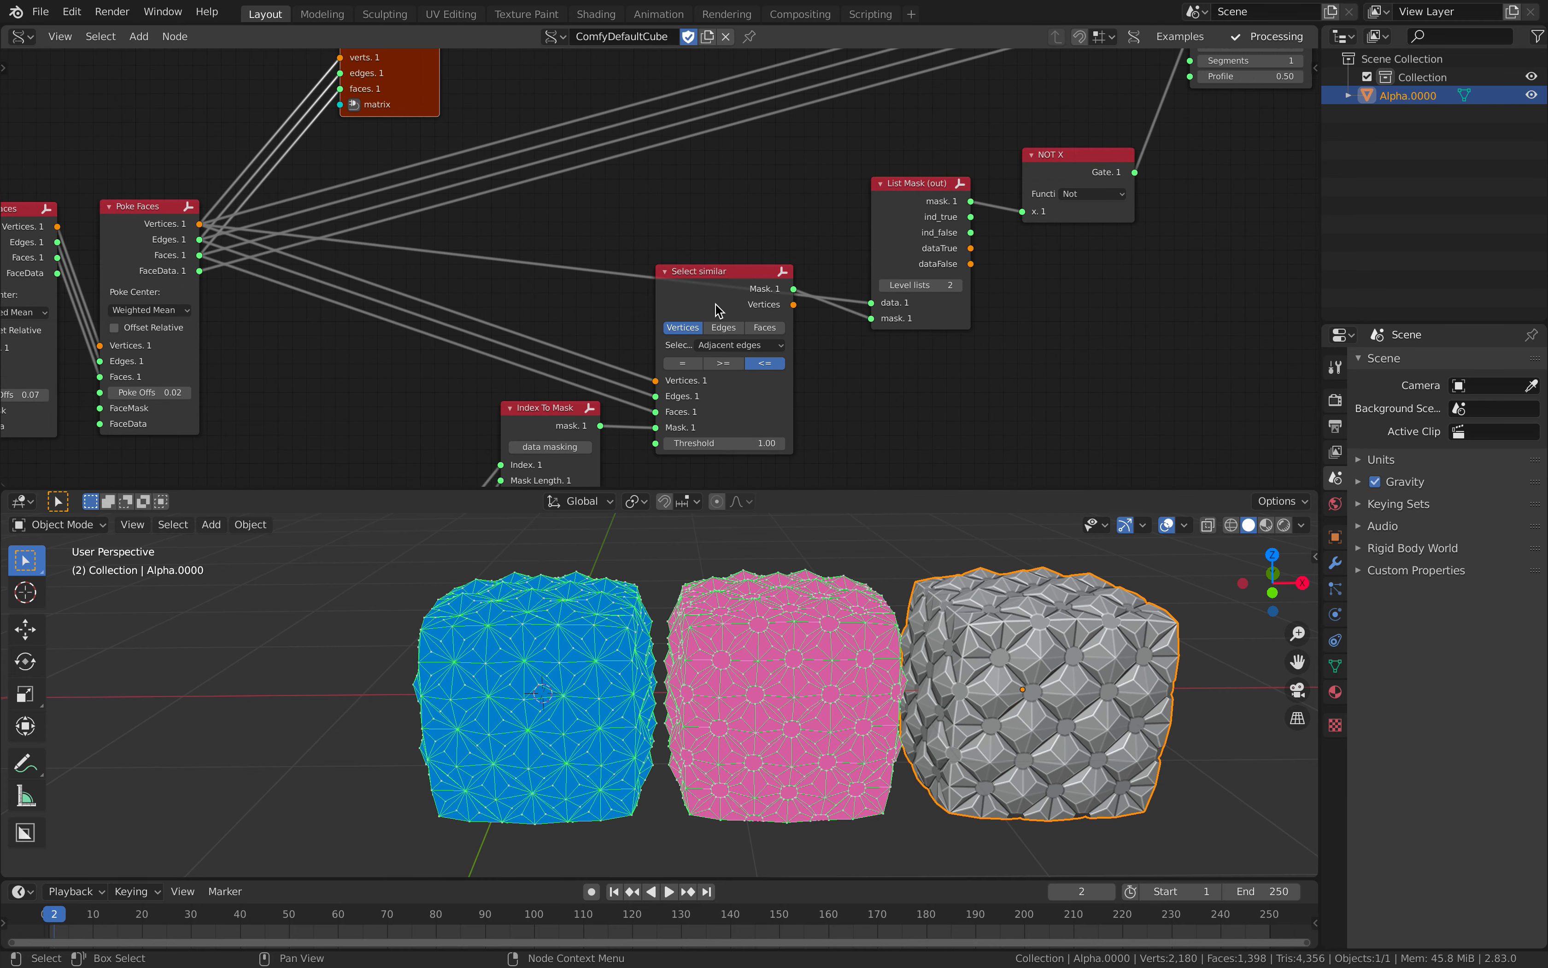
pyautogui.scroll(-3, 702, 298)
pyautogui.moveTo(530, 352); pyautogui.dragTo(591, 193, button='middle')
pyautogui.moveTo(438, 390); pyautogui.dragTo(482, 223)
pyautogui.moveTo(456, 443); pyautogui.dragTo(504, 274)
pyautogui.scroll(3, 619, 226)
pyautogui.moveTo(618, 225); pyautogui.dragTo(542, 311, button='middle')
pyautogui.moveTo(542, 311); pyautogui.dragTo(499, 324)
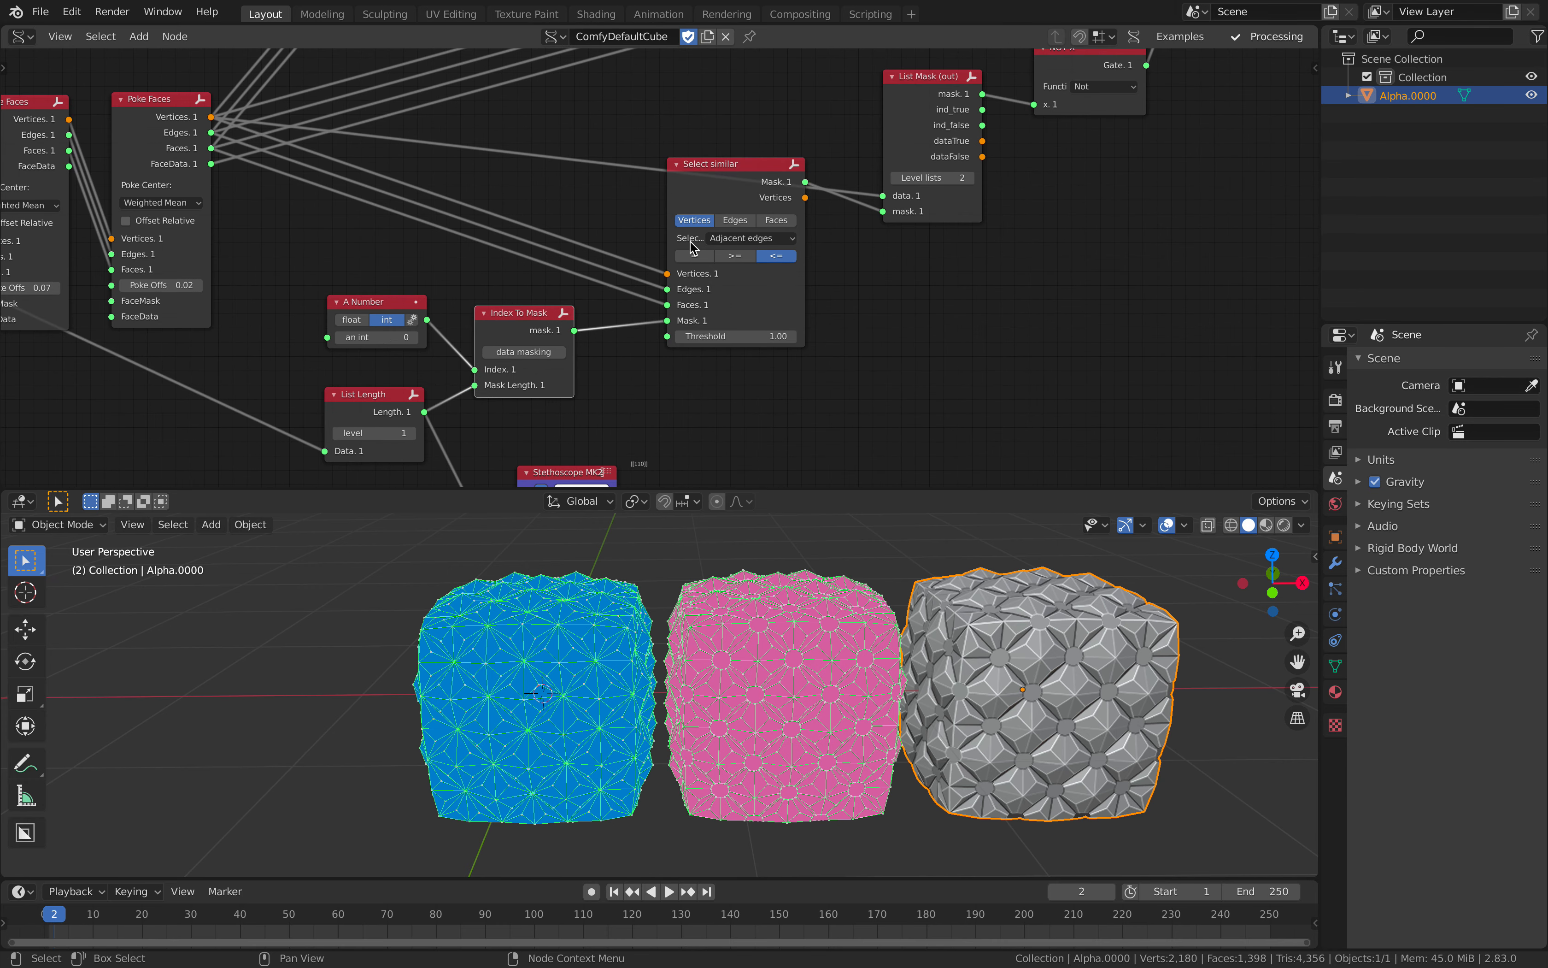
# Step: Move the Select similar node slightly down so it sits beside the Index To Mask node
pyautogui.moveTo(690, 240); pyautogui.dragTo(643, 301, button='middle')
pyautogui.moveTo(643, 265); pyautogui.dragTo(627, 308)
pyautogui.scroll(-1, 467, 368)
pyautogui.moveTo(384, 435); pyautogui.dragTo(362, 320, button='middle')
pyautogui.scroll(1, 391, 308)
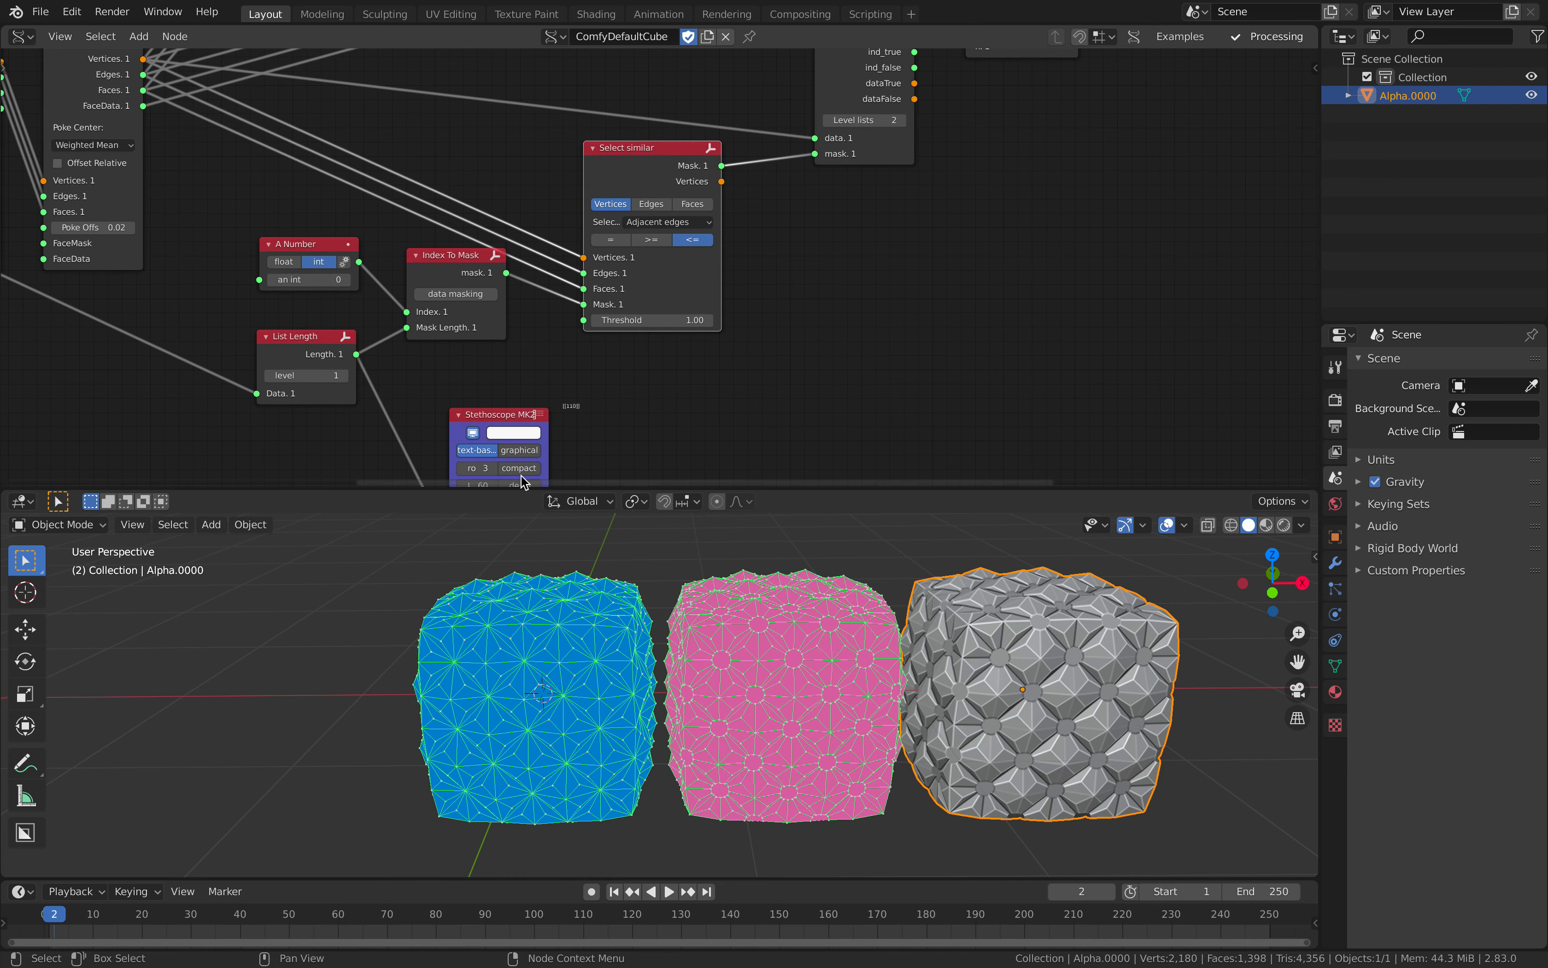
# Step: Examine the vertex pattern on the blue and pink cubes and the Select similar node's options
pyautogui.moveTo(669, 636); pyautogui.dragTo(739, 667, button='middle')
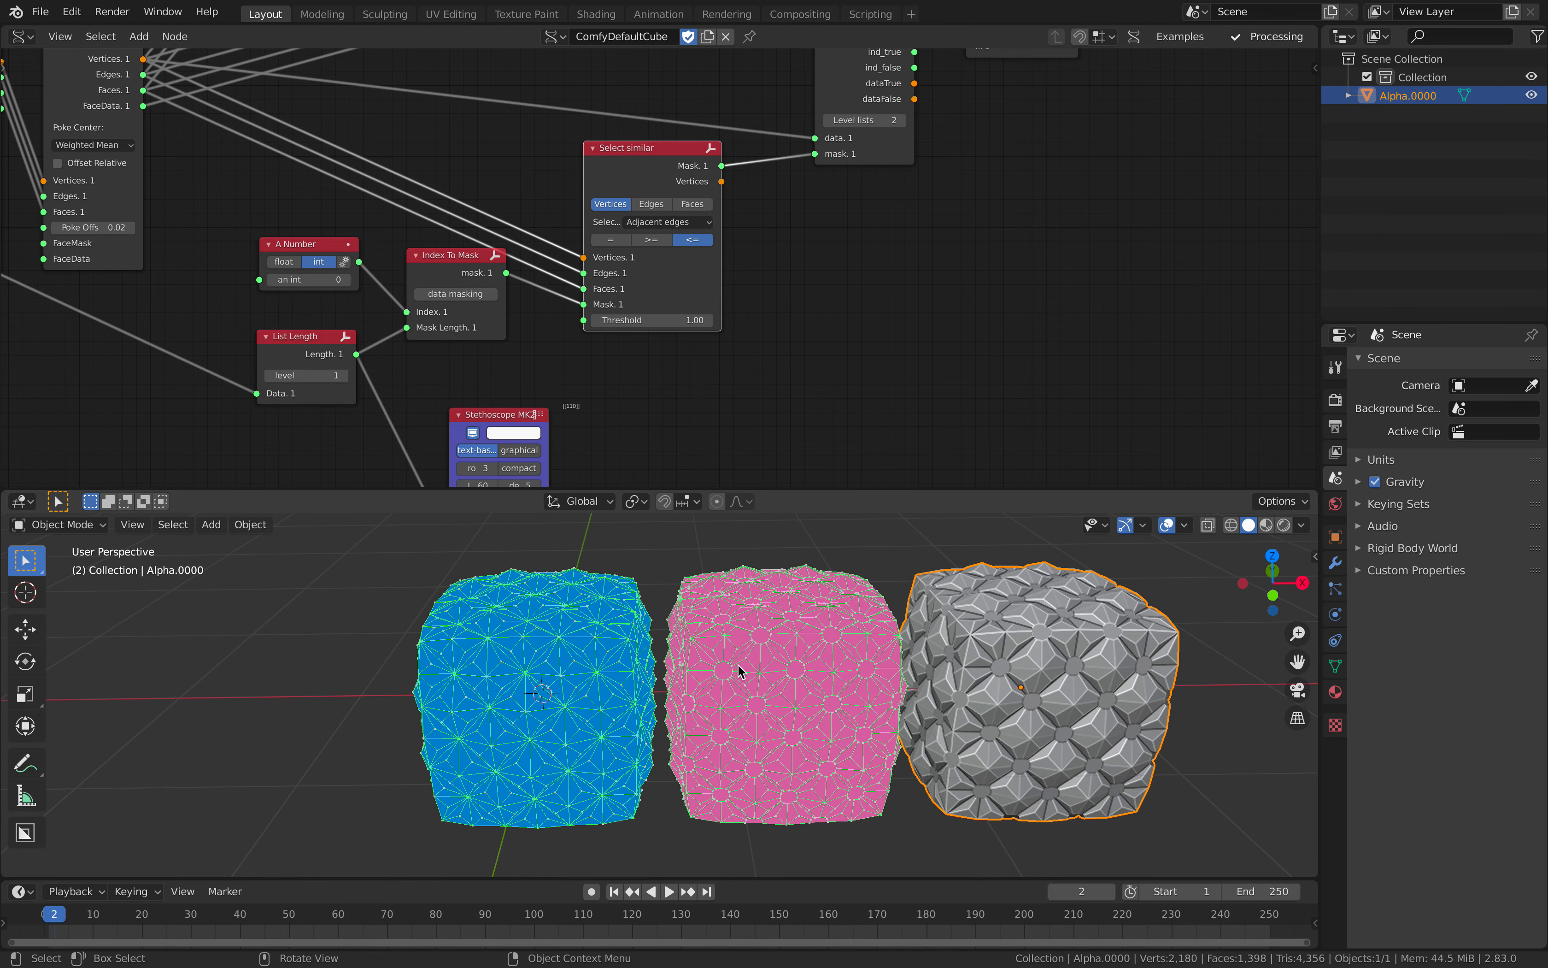
pyautogui.scroll(1, 736, 672)
pyautogui.click(624, 681)
pyautogui.scroll(1, 522, 683)
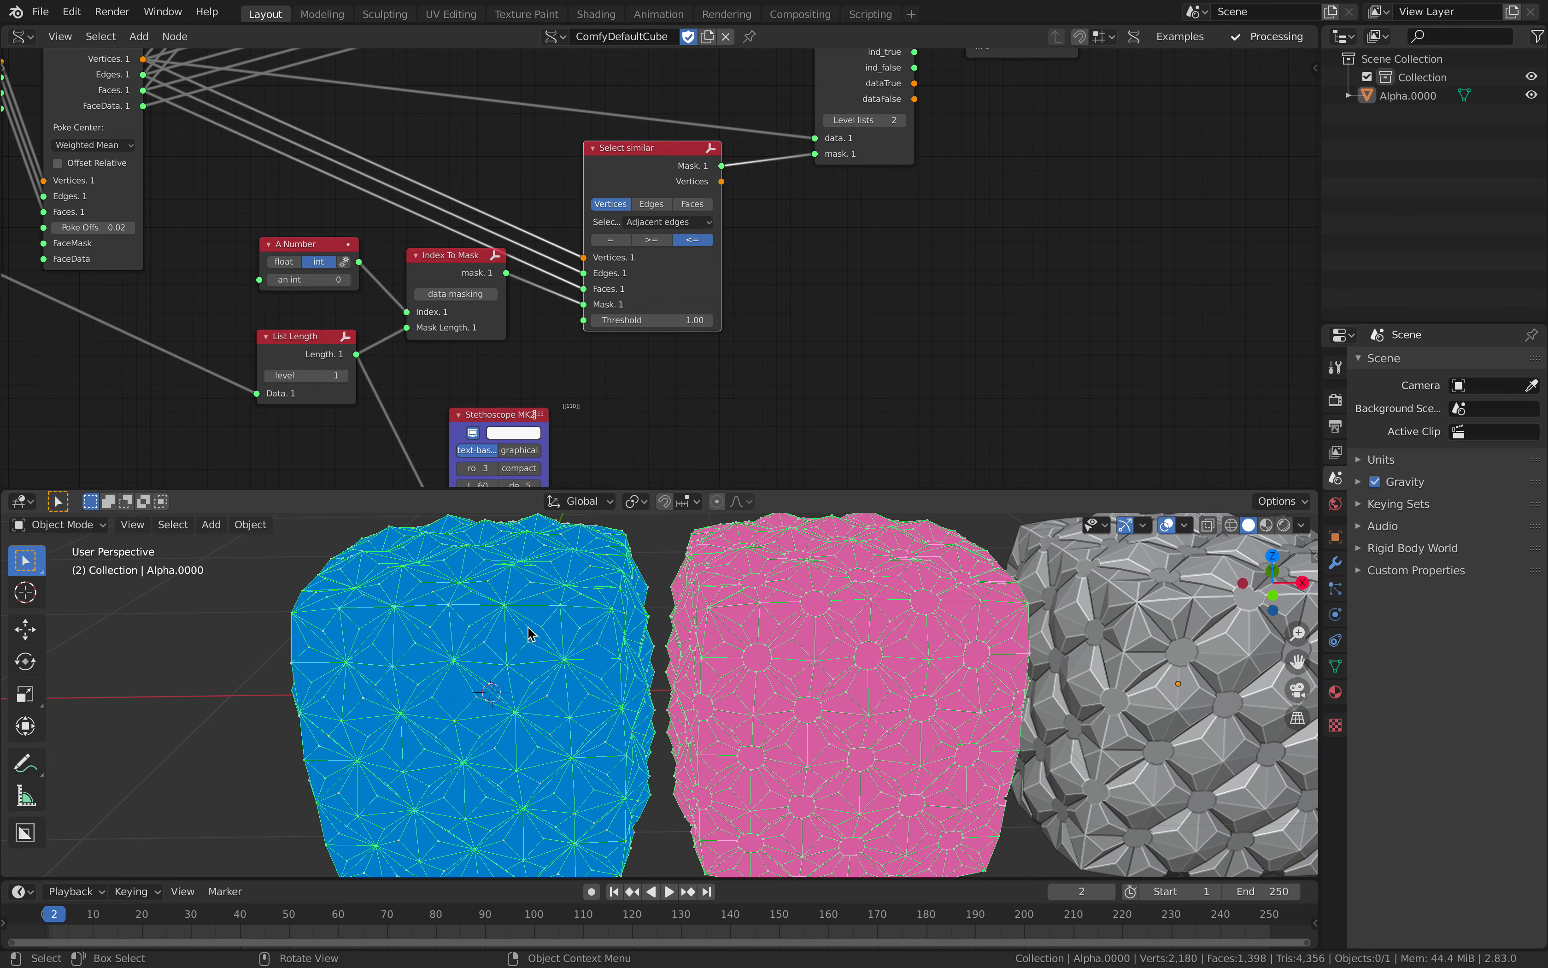
pyautogui.scroll(-2, 611, 267)
pyautogui.moveTo(612, 267); pyautogui.dragTo(560, 342, button='middle')
pyautogui.moveTo(592, 252); pyautogui.dragTo(580, 261)
pyautogui.scroll(3, 567, 270)
pyautogui.moveTo(577, 391); pyautogui.dragTo(596, 310, button='middle')
pyautogui.scroll(3, 602, 262)
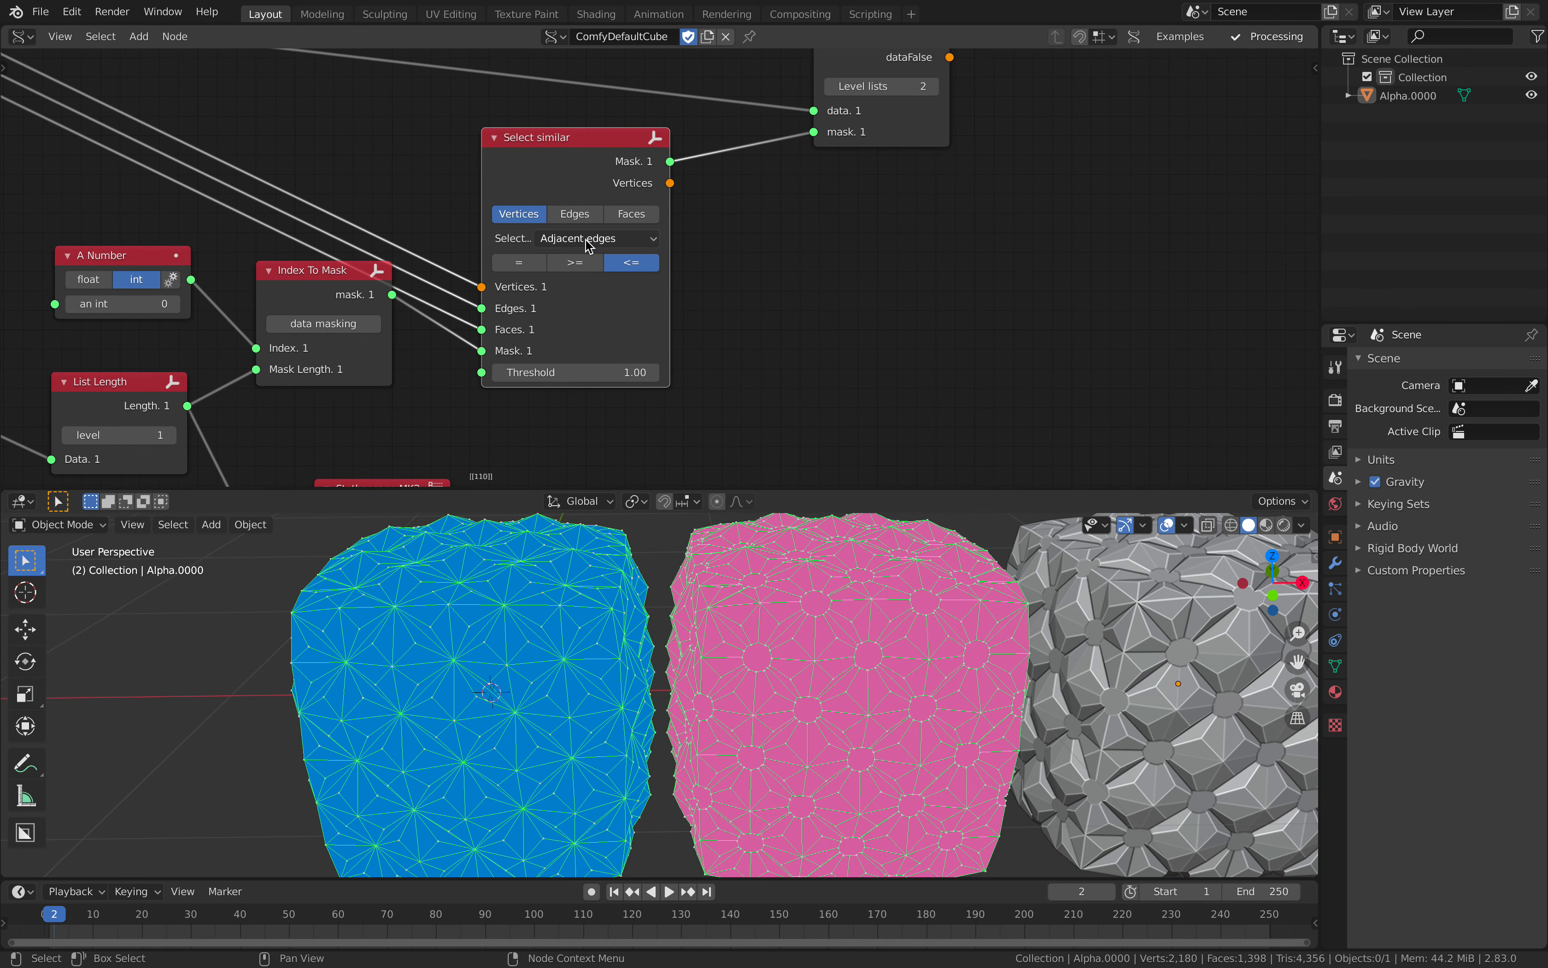
pyautogui.scroll(-3, 514, 145)
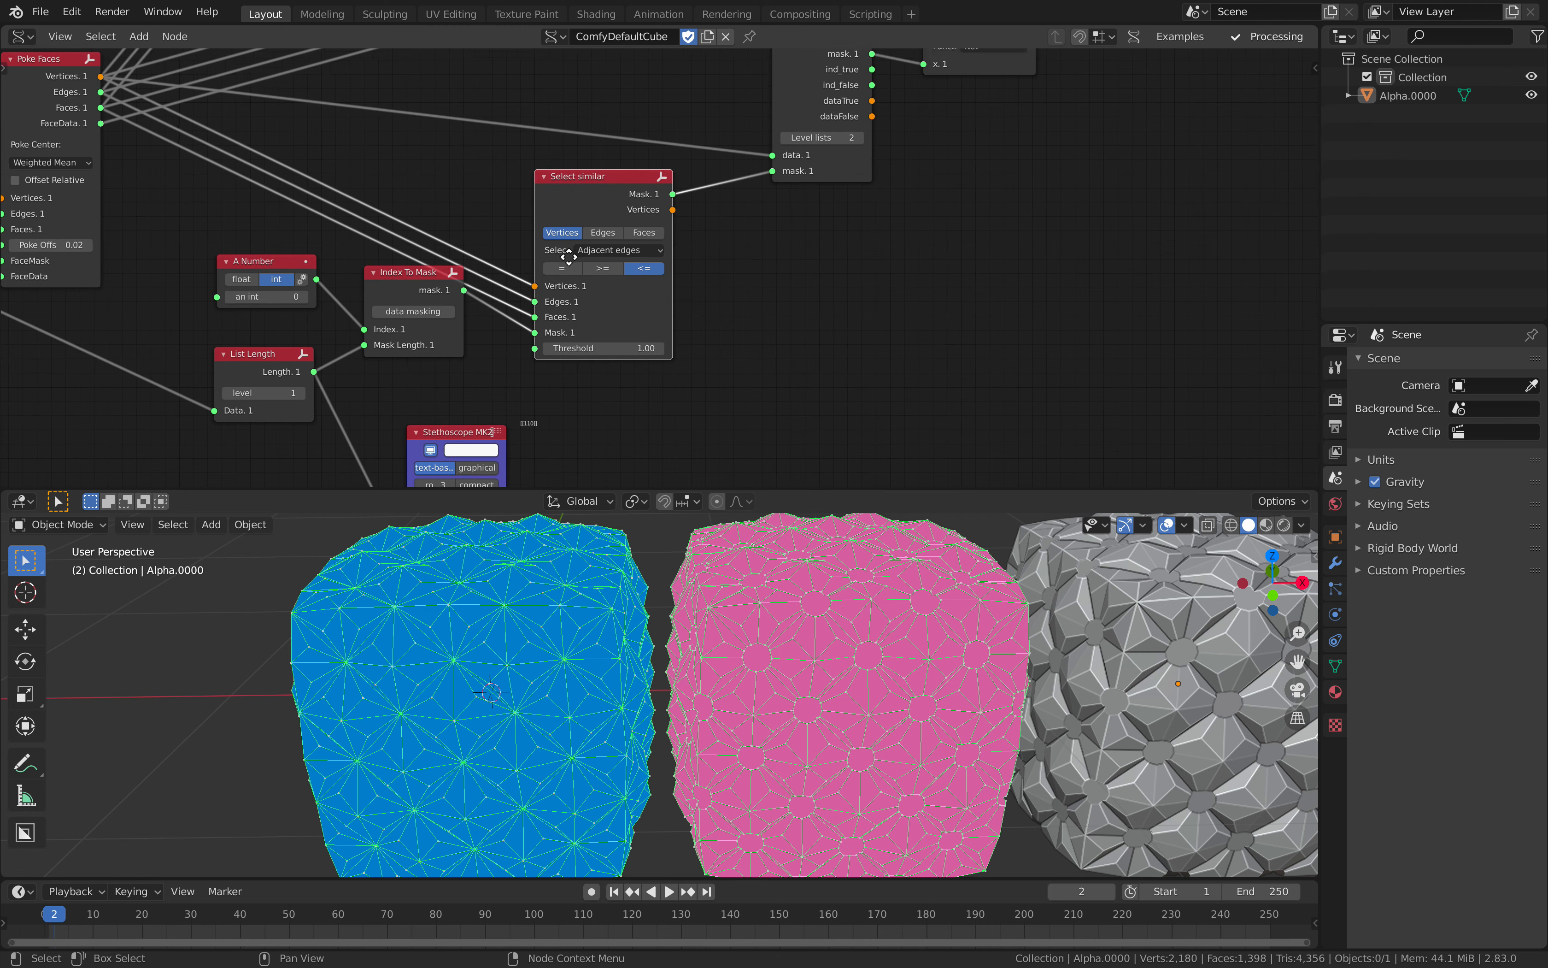
# Step: Tidy the positions of the List Mask (out), NOT X and Bevel nodes along the mask chain
pyautogui.moveTo(665, 207); pyautogui.dragTo(656, 263, button='middle')
pyautogui.moveTo(780, 188); pyautogui.dragTo(651, 290, button='middle')
pyautogui.moveTo(680, 226); pyautogui.dragTo(660, 213)
pyautogui.moveTo(562, 219); pyautogui.dragTo(739, 202, button='middle')
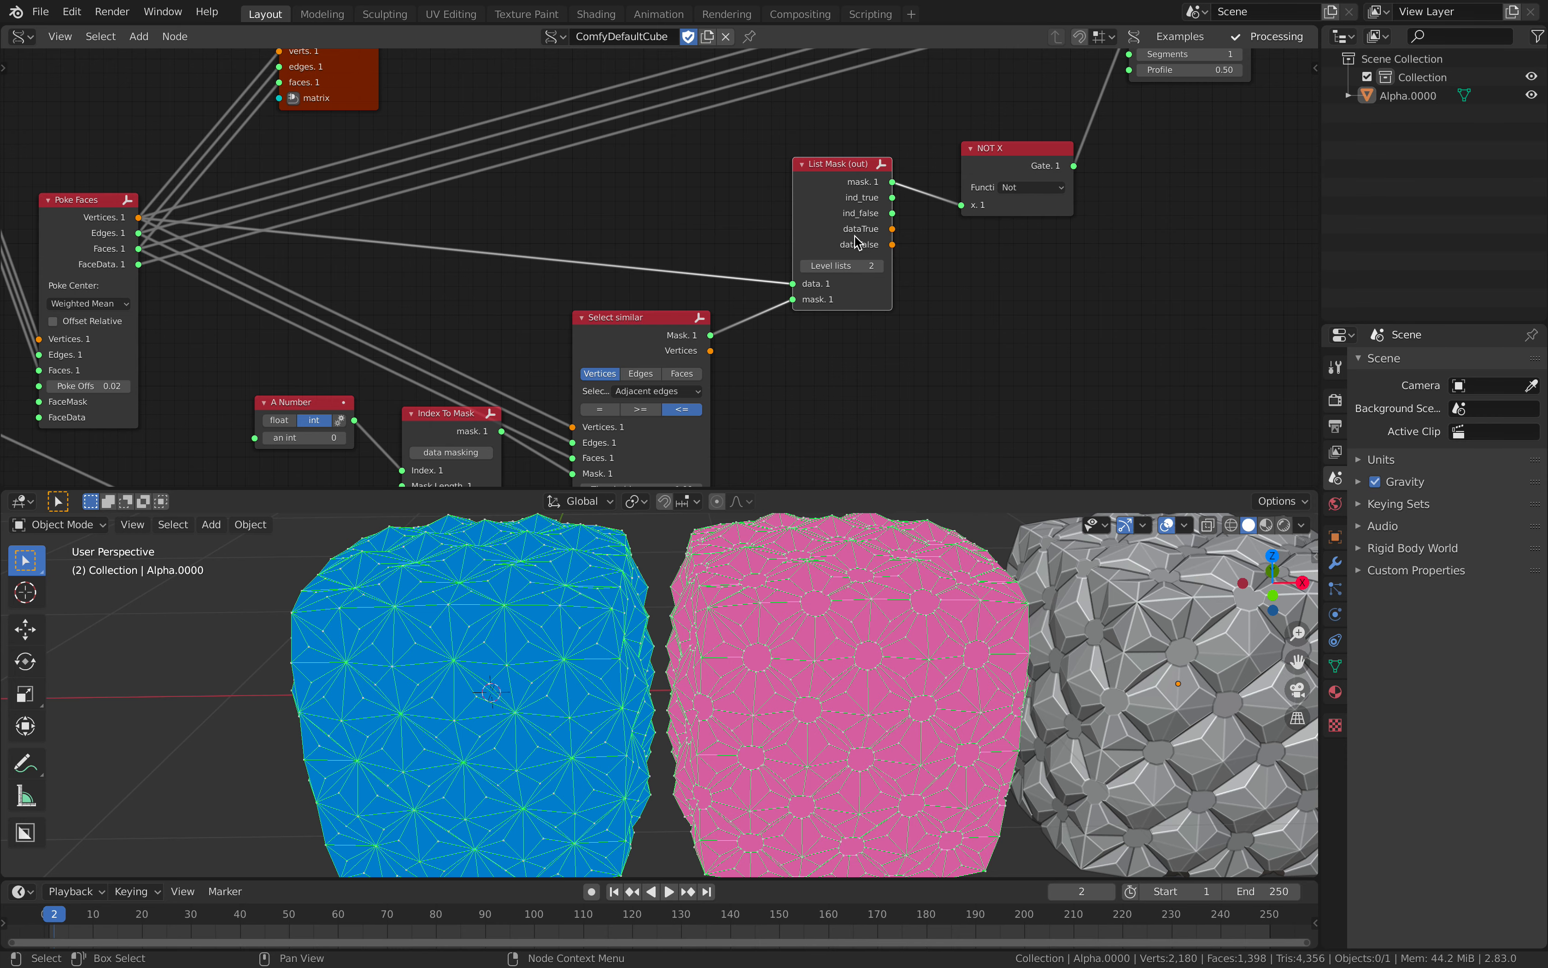
pyautogui.moveTo(856, 237); pyautogui.dragTo(683, 302, button='middle')
pyautogui.moveTo(825, 230); pyautogui.dragTo(816, 197)
pyautogui.moveTo(766, 246); pyautogui.dragTo(623, 352, button='middle')
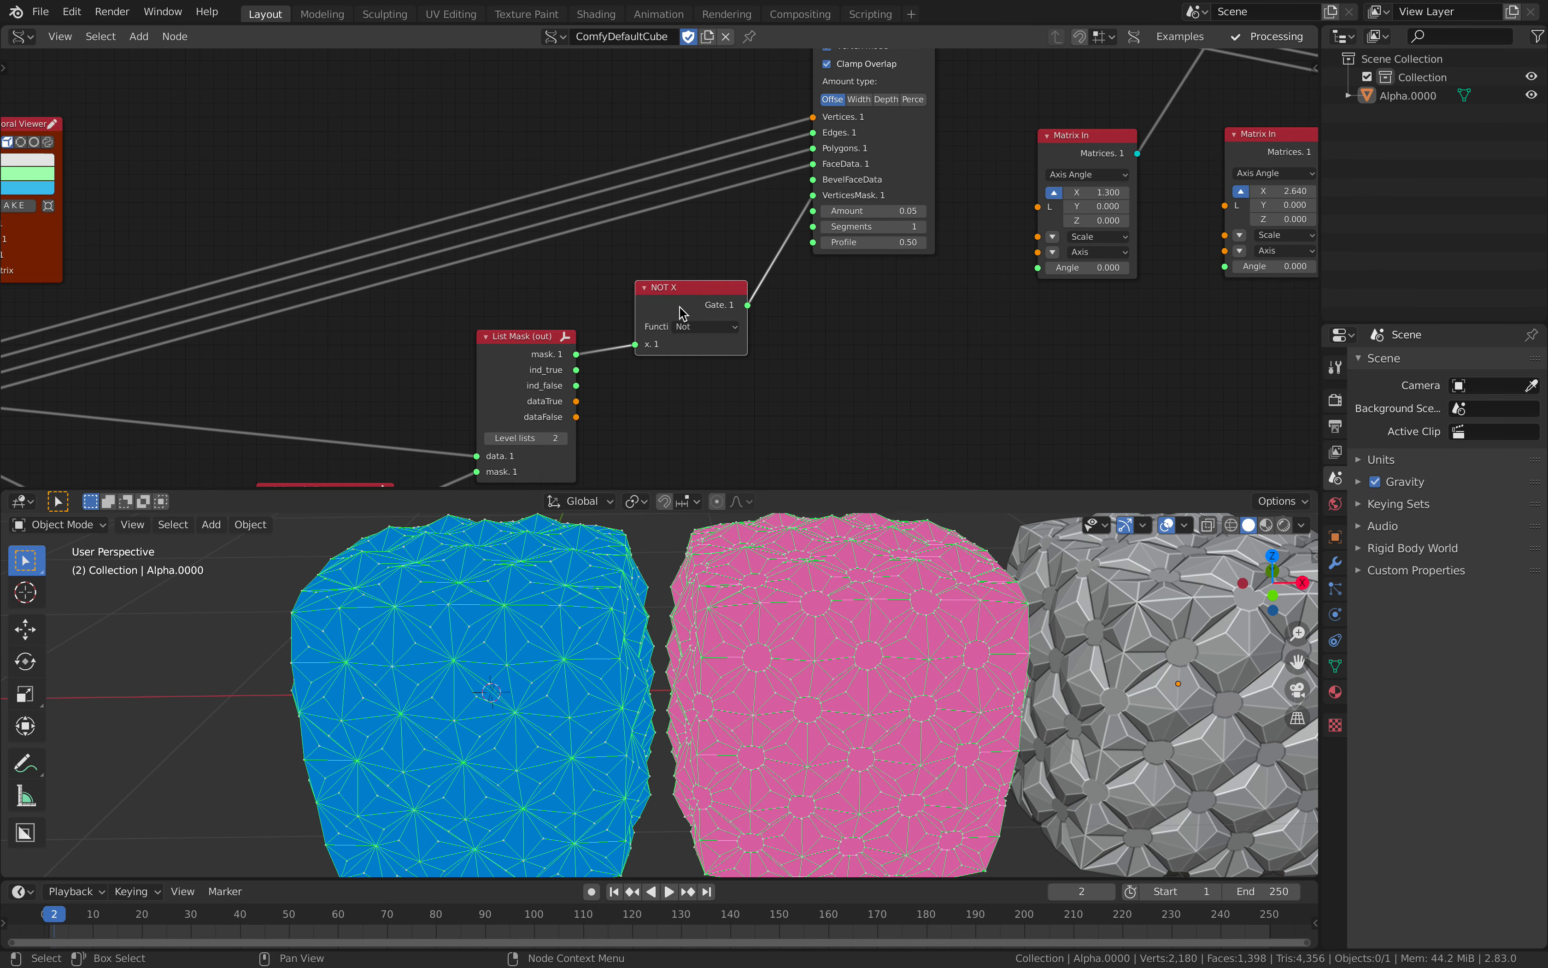
pyautogui.moveTo(874, 184); pyautogui.dragTo(882, 184)
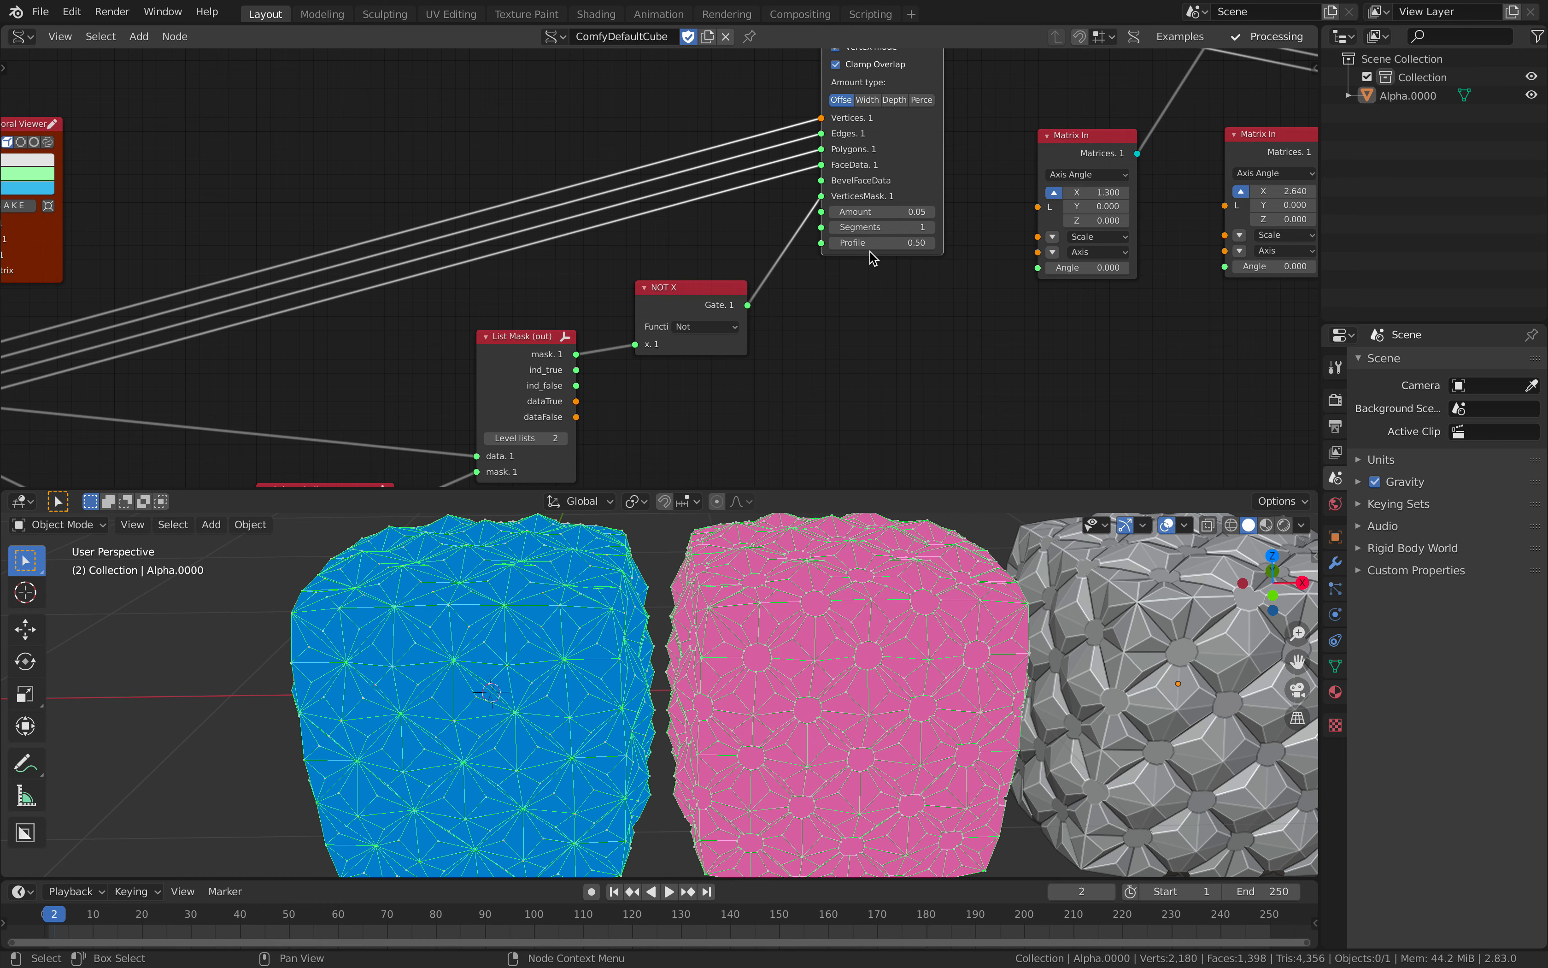
pyautogui.moveTo(868, 265); pyautogui.dragTo(837, 321, button='middle')
pyautogui.moveTo(872, 255); pyautogui.dragTo(809, 295, button='middle')
pyautogui.moveTo(794, 305)
pyautogui.keyDown('shift'); pyautogui.mouseDown()
pyautogui.moveTo(825, 305)
pyautogui.moveTo(794, 305)
pyautogui.mouseUp(); pyautogui.keyUp('shift')
pyautogui.moveTo(853, 563); pyautogui.dragTo(865, 648, button='middle')
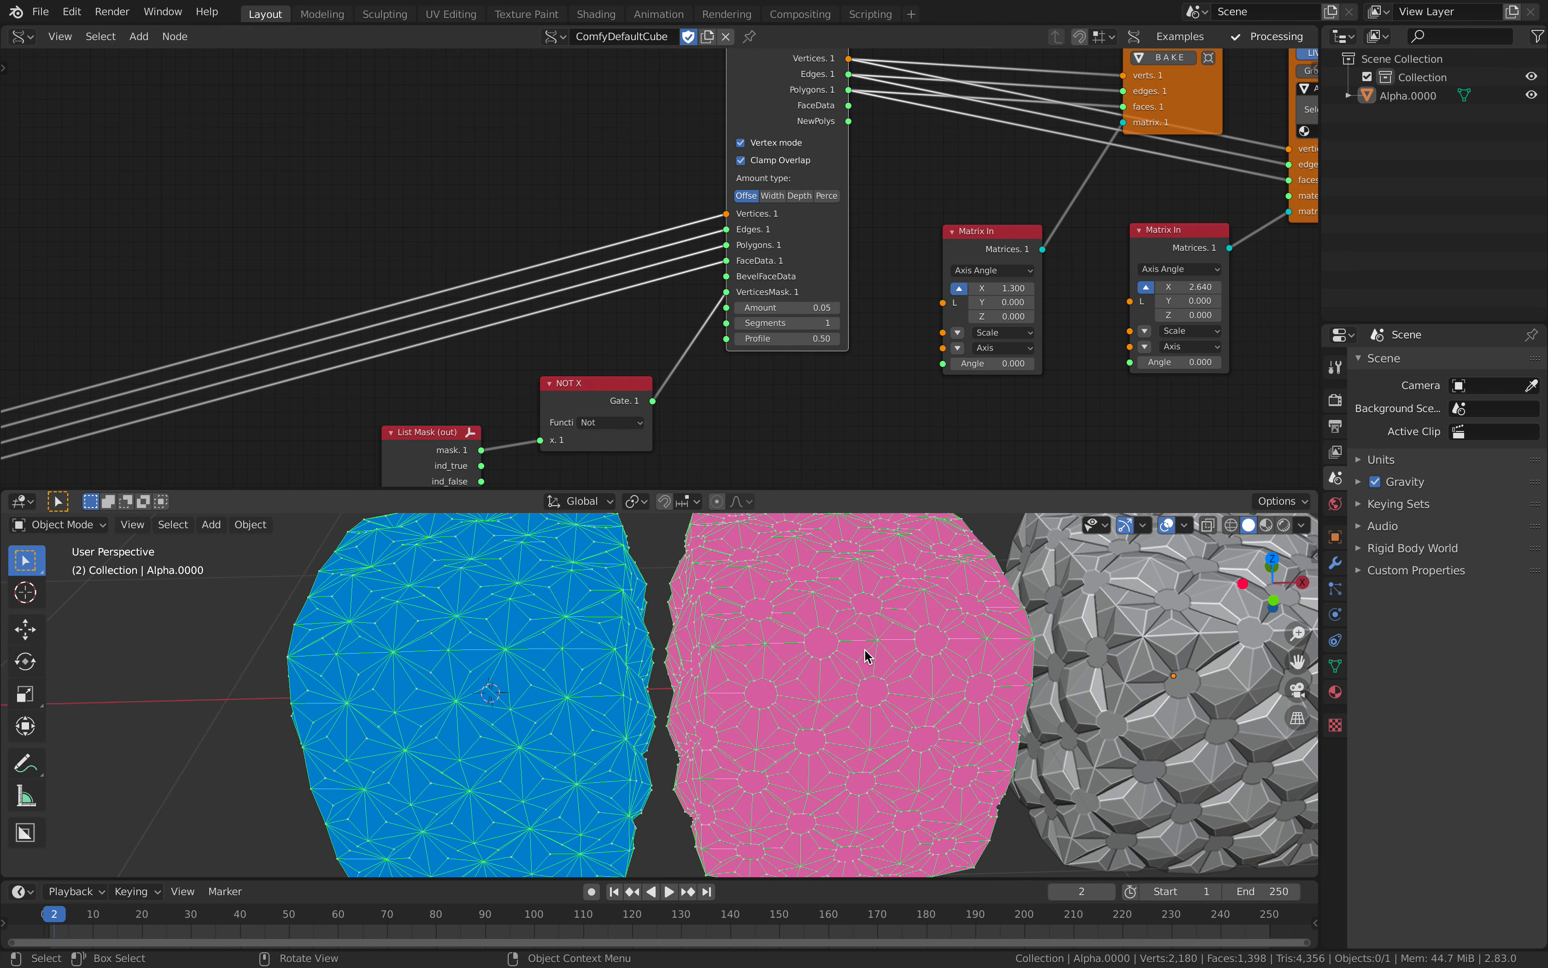
# Step: Move the Viewer Draw node and both Matrix In nodes closer to the Bevel node
pyautogui.moveTo(872, 426); pyautogui.dragTo(775, 435, button='middle')
pyautogui.moveTo(860, 205)
pyautogui.mouseDown(button='middle')
pyautogui.moveTo(800, 280)
pyautogui.moveTo(670, 312)
pyautogui.mouseUp(button='middle')
pyautogui.moveTo(899, 212); pyautogui.dragTo(794, 164)
pyautogui.moveTo(704, 362); pyautogui.dragTo(662, 344)
pyautogui.moveTo(897, 346); pyautogui.dragTo(819, 323)
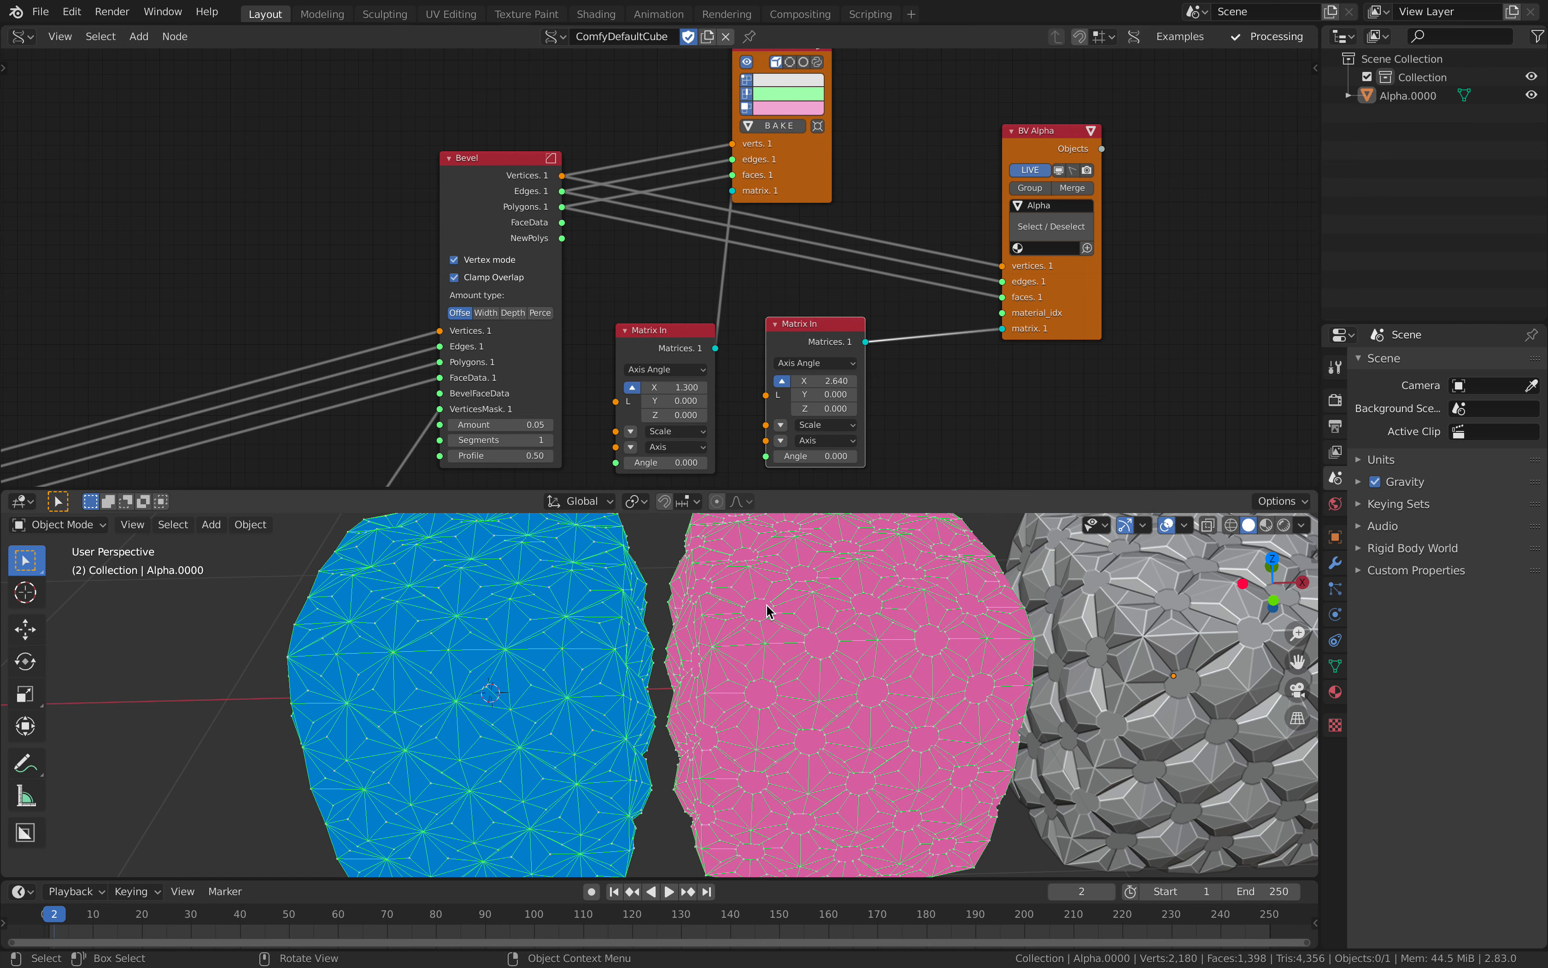
pyautogui.moveTo(767, 615); pyautogui.dragTo(789, 649, button='middle')
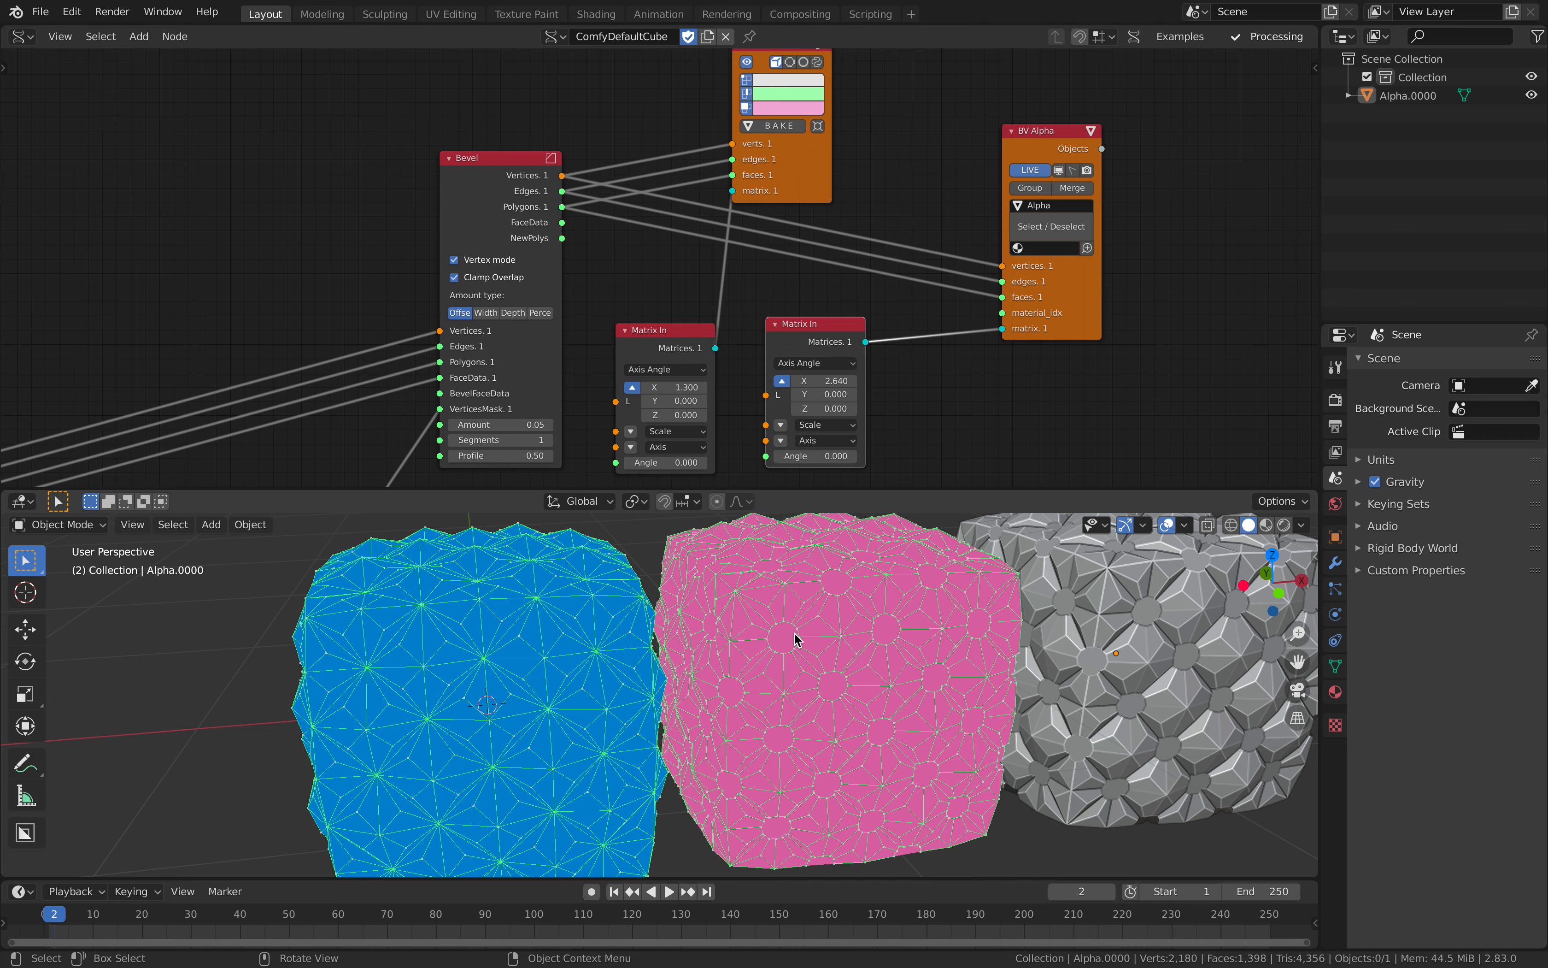
pyautogui.scroll(-2, 857, 659)
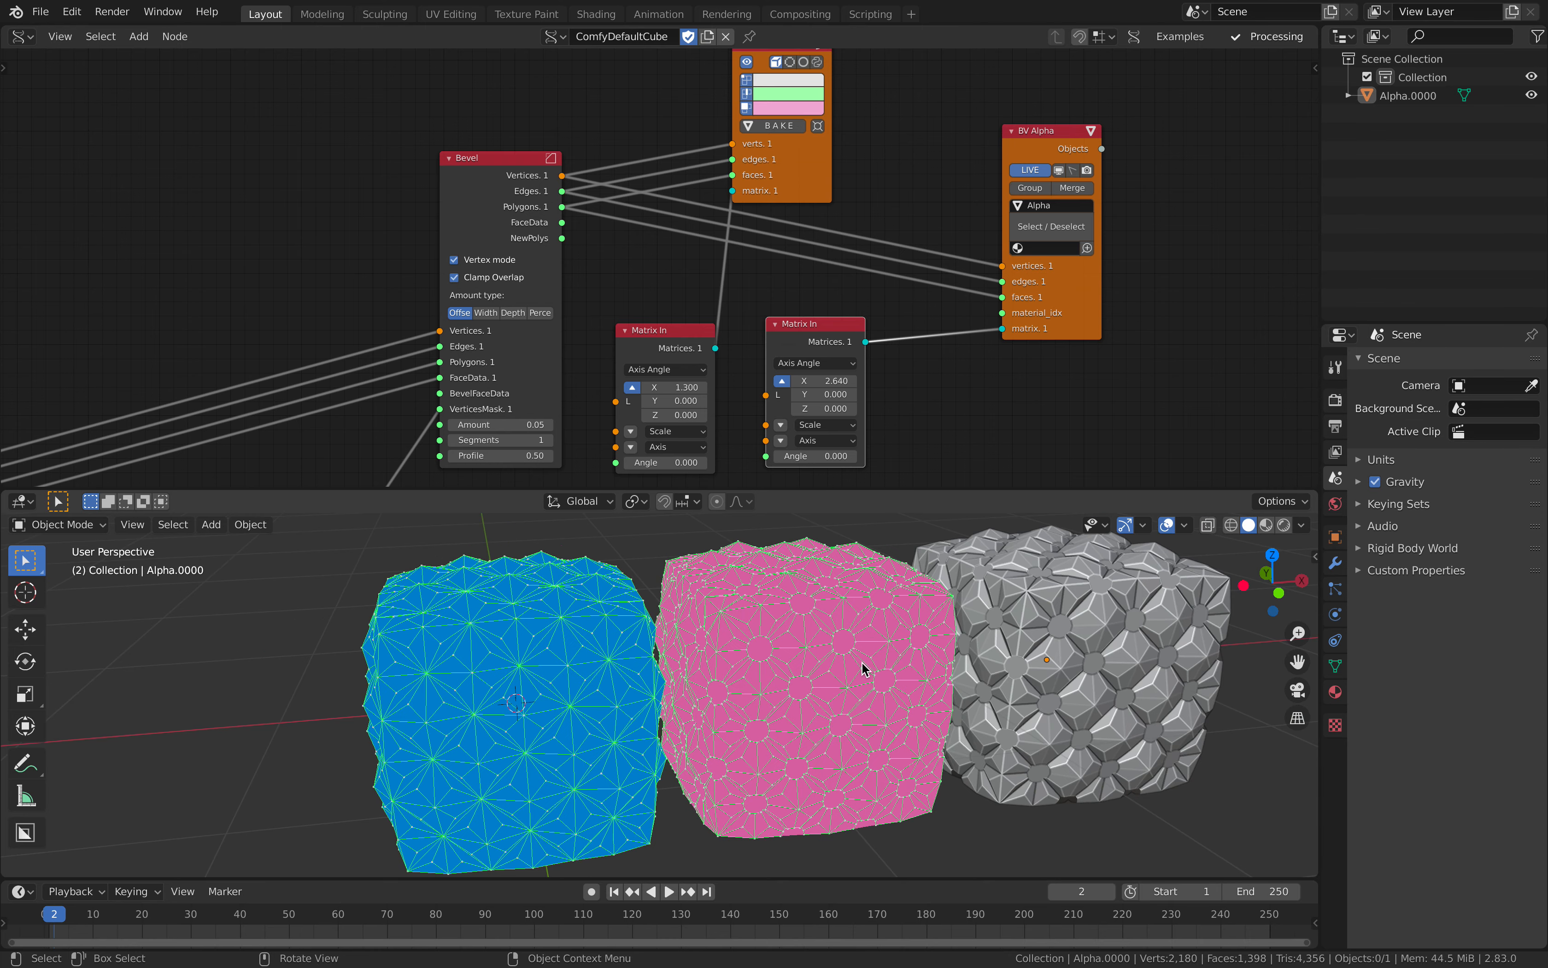
# Step: Adjust the Viewer Draw node's position and bring the BV Alpha node closer to the Matrix In nodes
pyautogui.moveTo(729, 285); pyautogui.dragTo(720, 281, button='middle')
pyautogui.moveTo(781, 181); pyautogui.dragTo(808, 169)
pyautogui.moveTo(1030, 267); pyautogui.dragTo(945, 236)
pyautogui.scroll(-2, 689, 261)
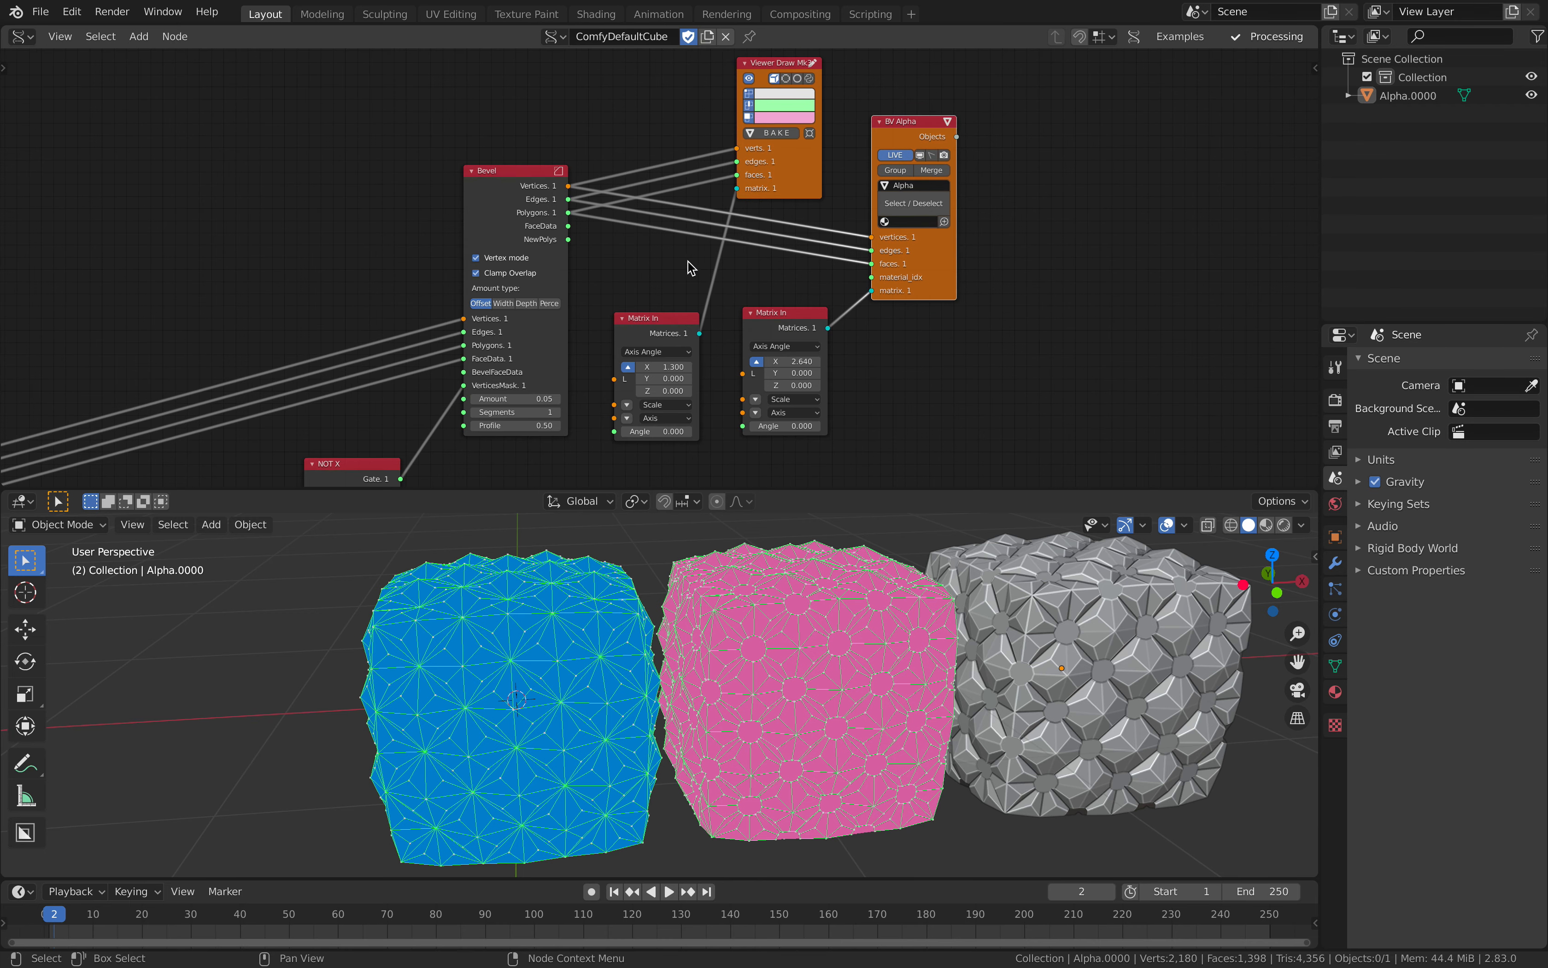
pyautogui.scroll(3, 688, 261)
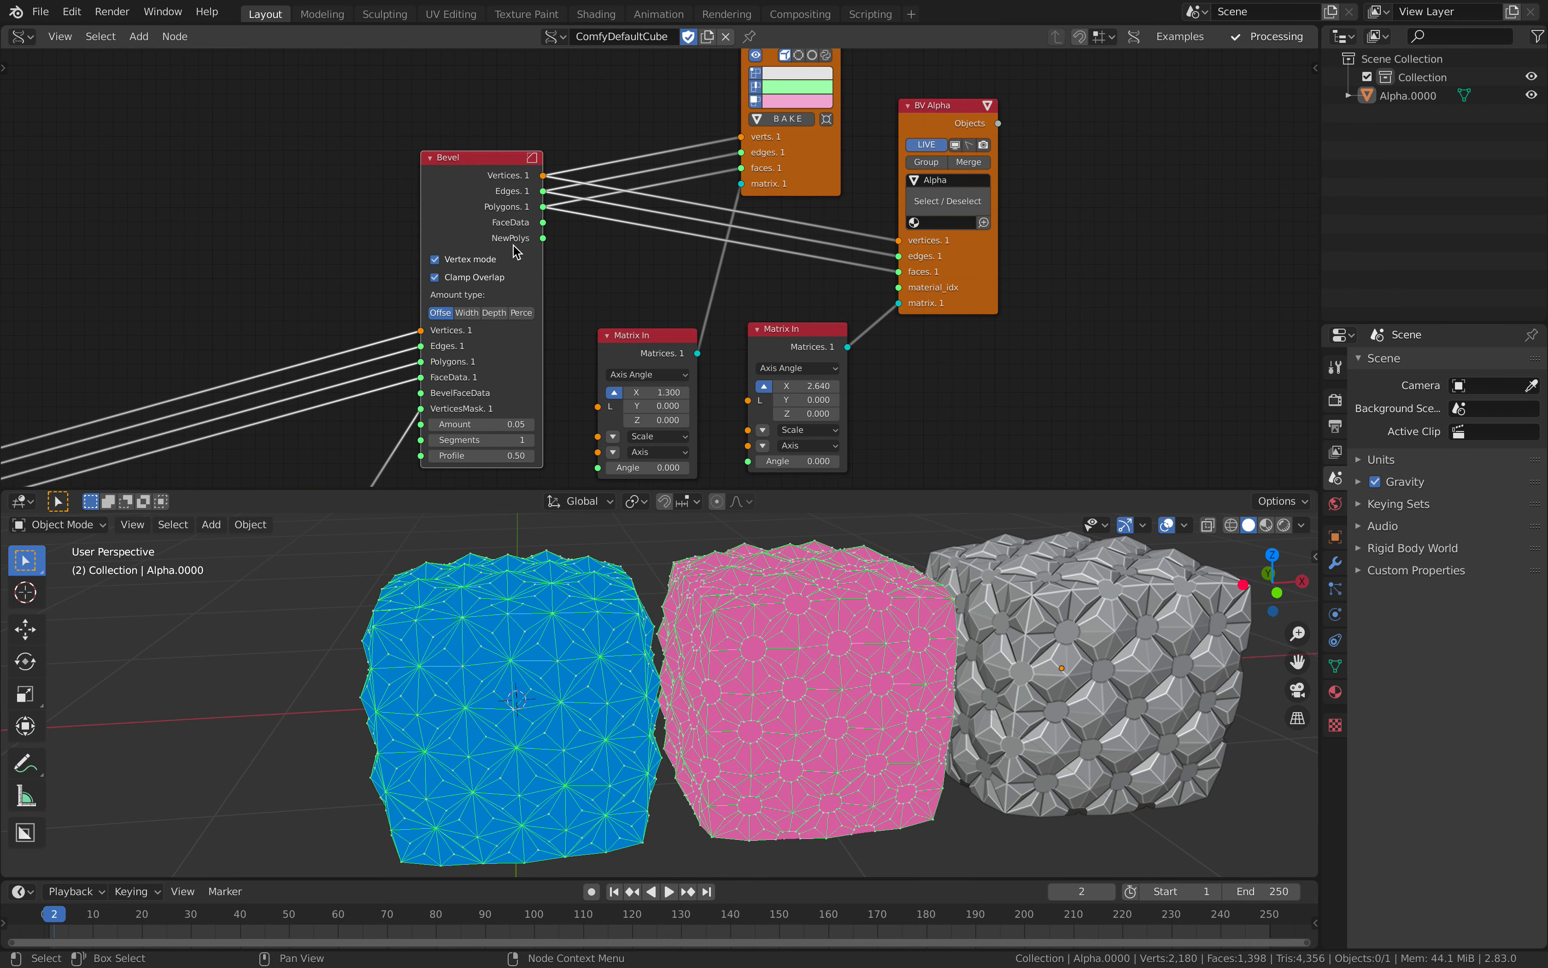
pyautogui.moveTo(696, 291); pyautogui.dragTo(660, 221, button='middle')
pyautogui.scroll(-1, 1097, 640)
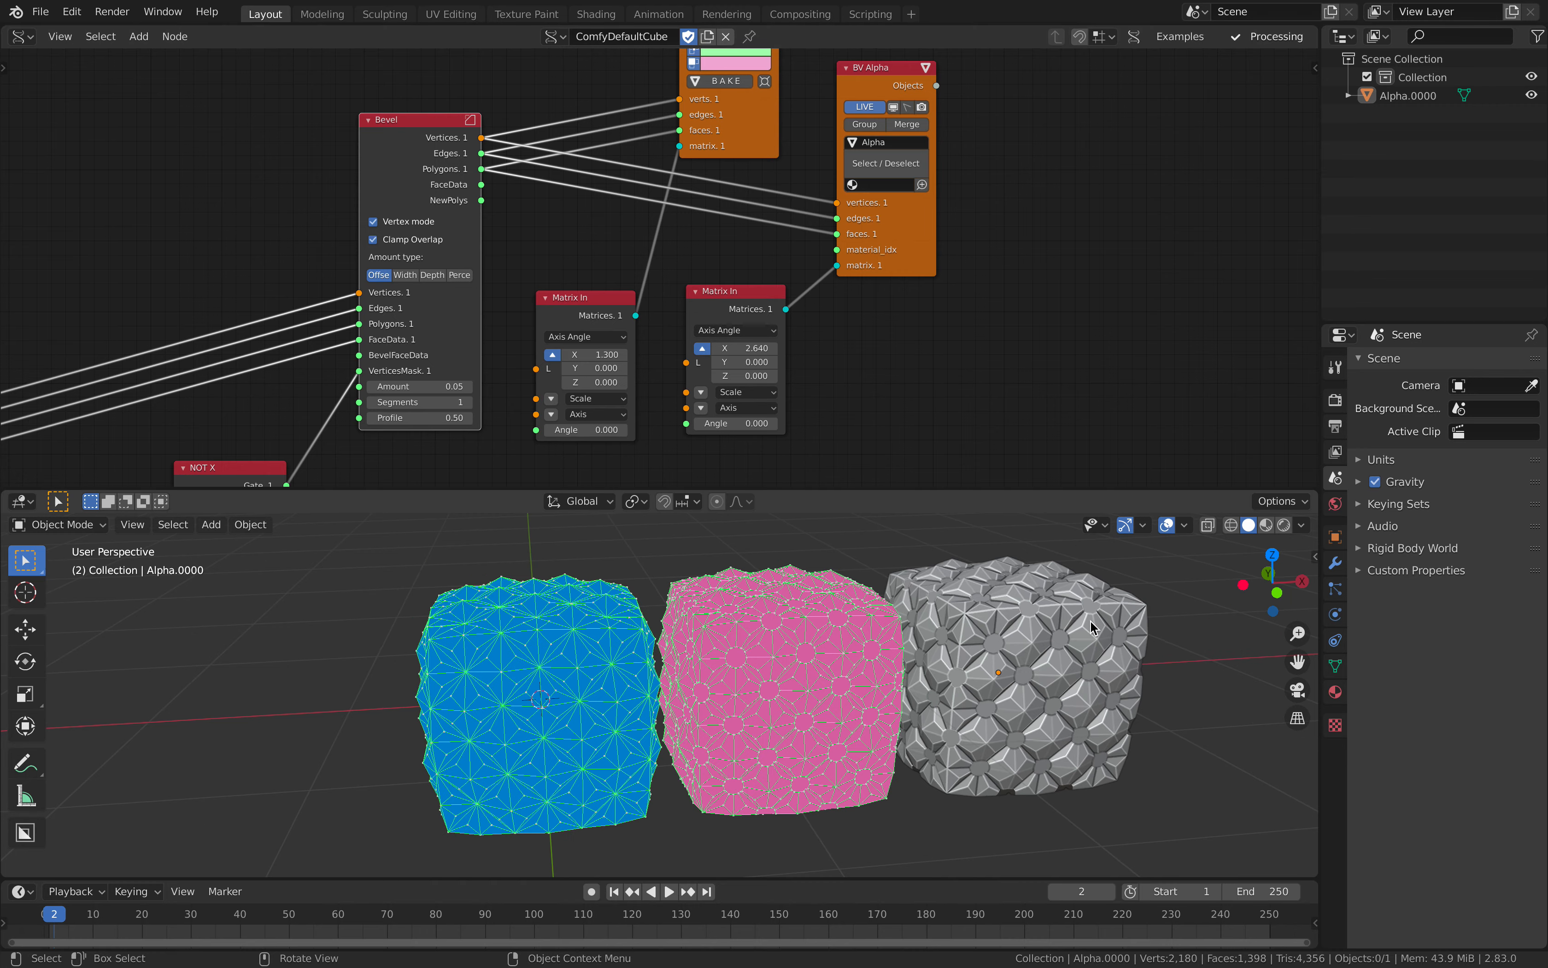
# Step: Duplicate the grey cube Alpha.0000 and place the copy about 1.27 m along the global X axis
pyautogui.keyDown('shift'); pyautogui.moveTo(1097, 640); pyautogui.dragTo(637, 680, button='middle'); pyautogui.keyUp('shift')
pyautogui.click(566, 669)
pyautogui.scroll(3, 565, 666)
pyautogui.scroll(-3, 582, 640)
pyautogui.moveTo(585, 634); pyautogui.dragTo(566, 641, button='middle')
pyautogui.hotkey('shift', 'd')
pyautogui.press('x')
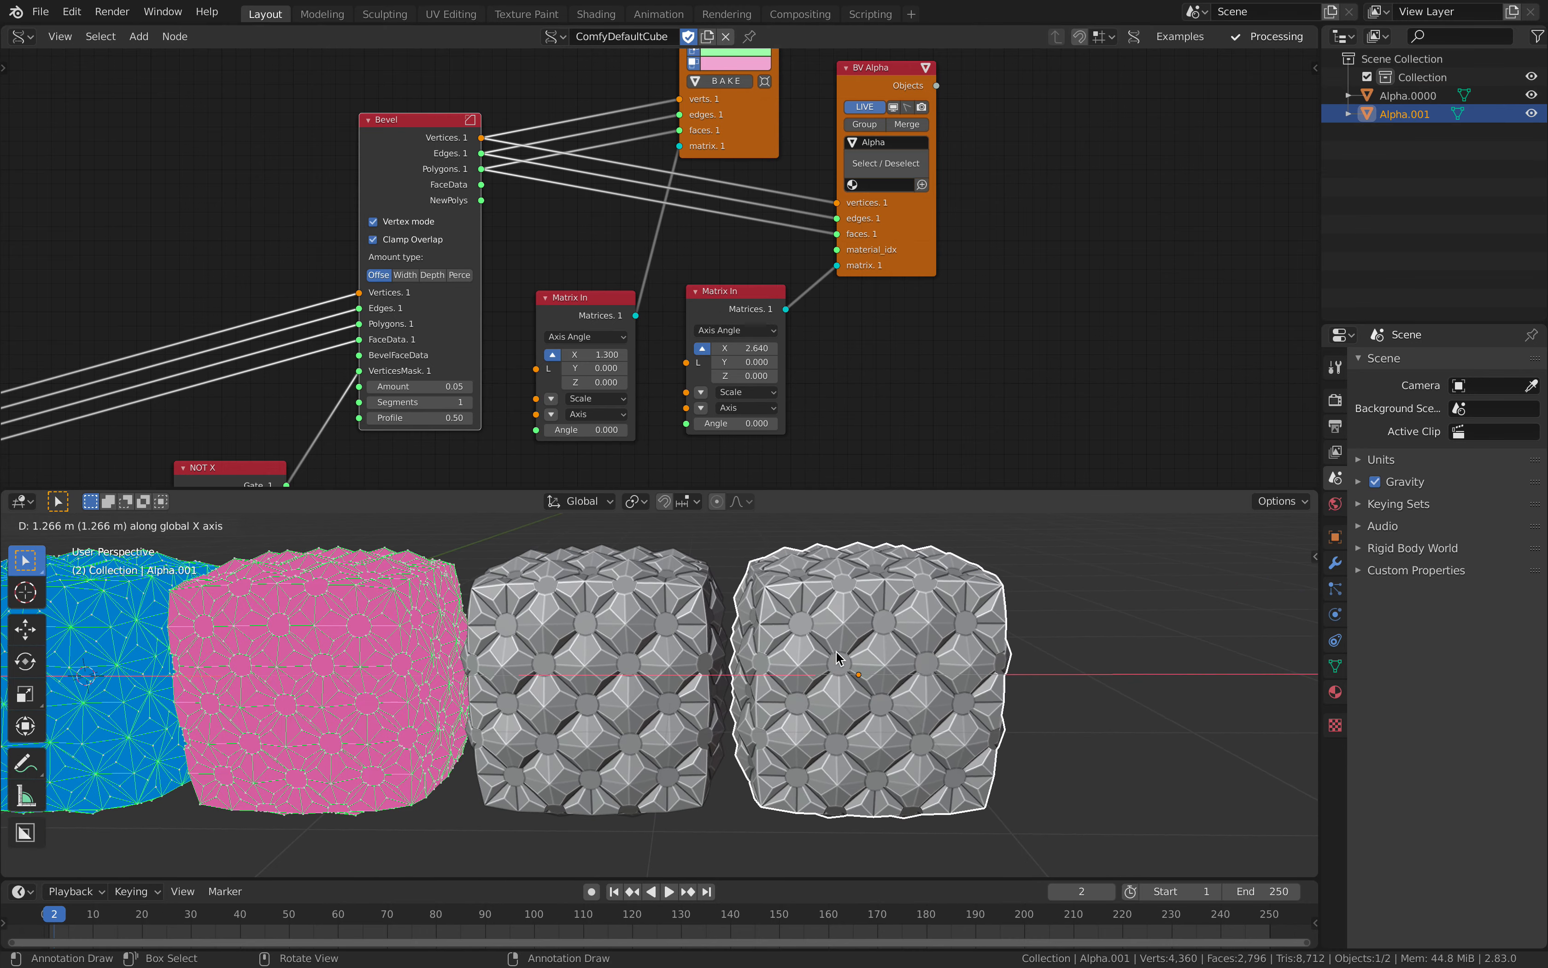
pyautogui.click(899, 512)
# Step: Enlarge the 3D viewport and, in Edit Mode on the duplicated cube, select one small round face on its front side
pyautogui.moveTo(896, 488); pyautogui.dragTo(874, 328)
pyautogui.scroll(5, 857, 518)
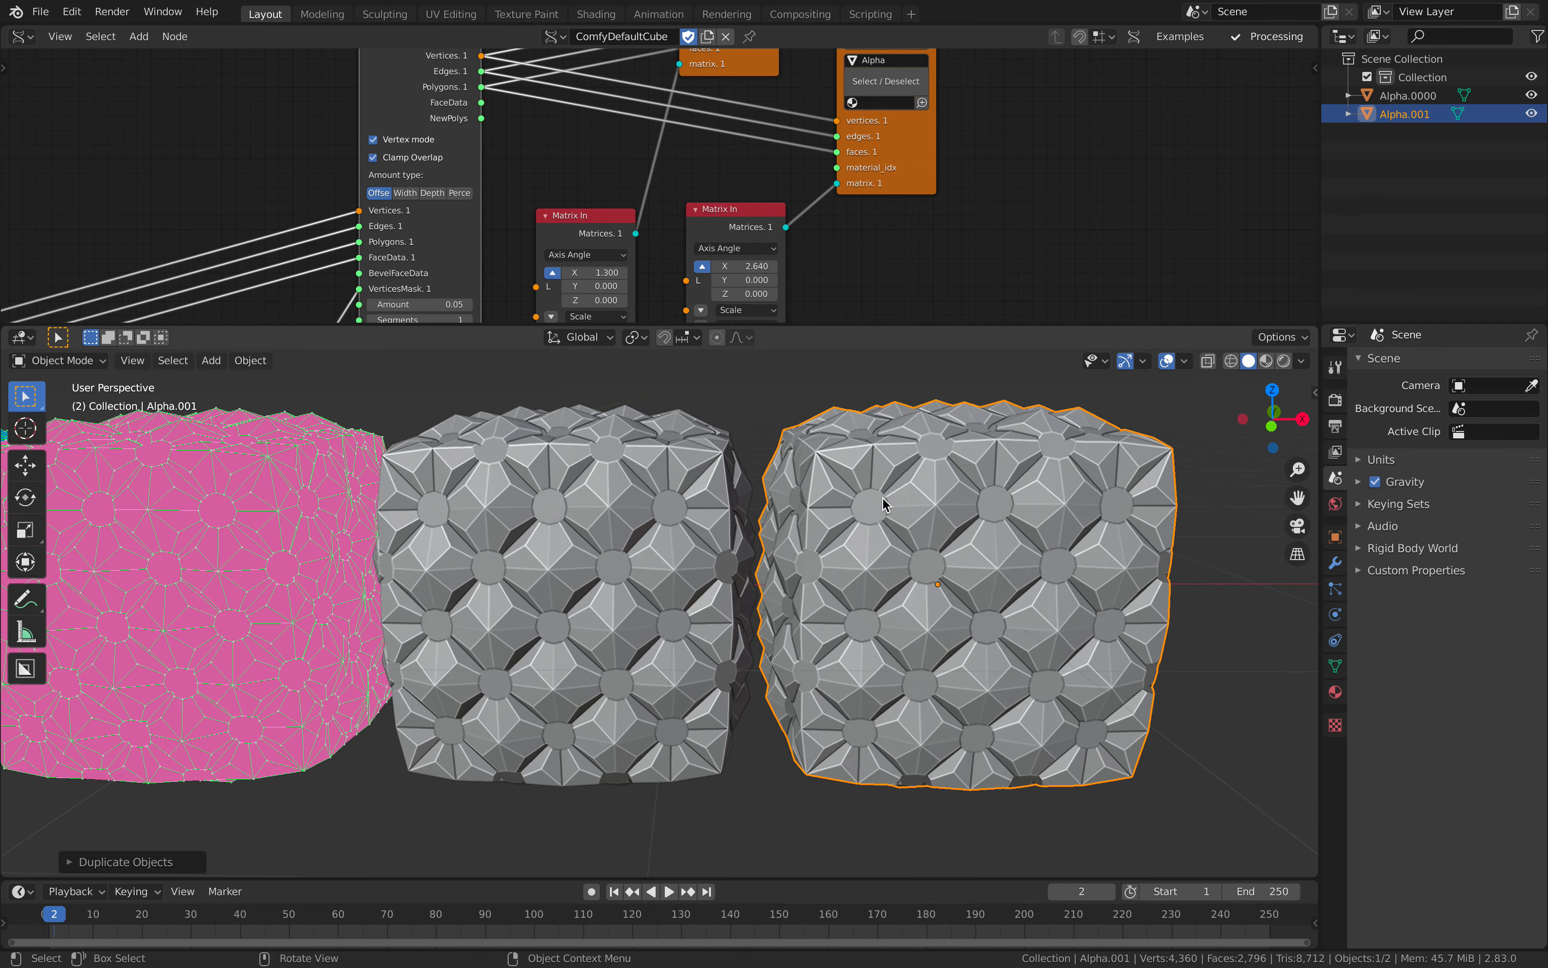
pyautogui.scroll(-3, 761, 532)
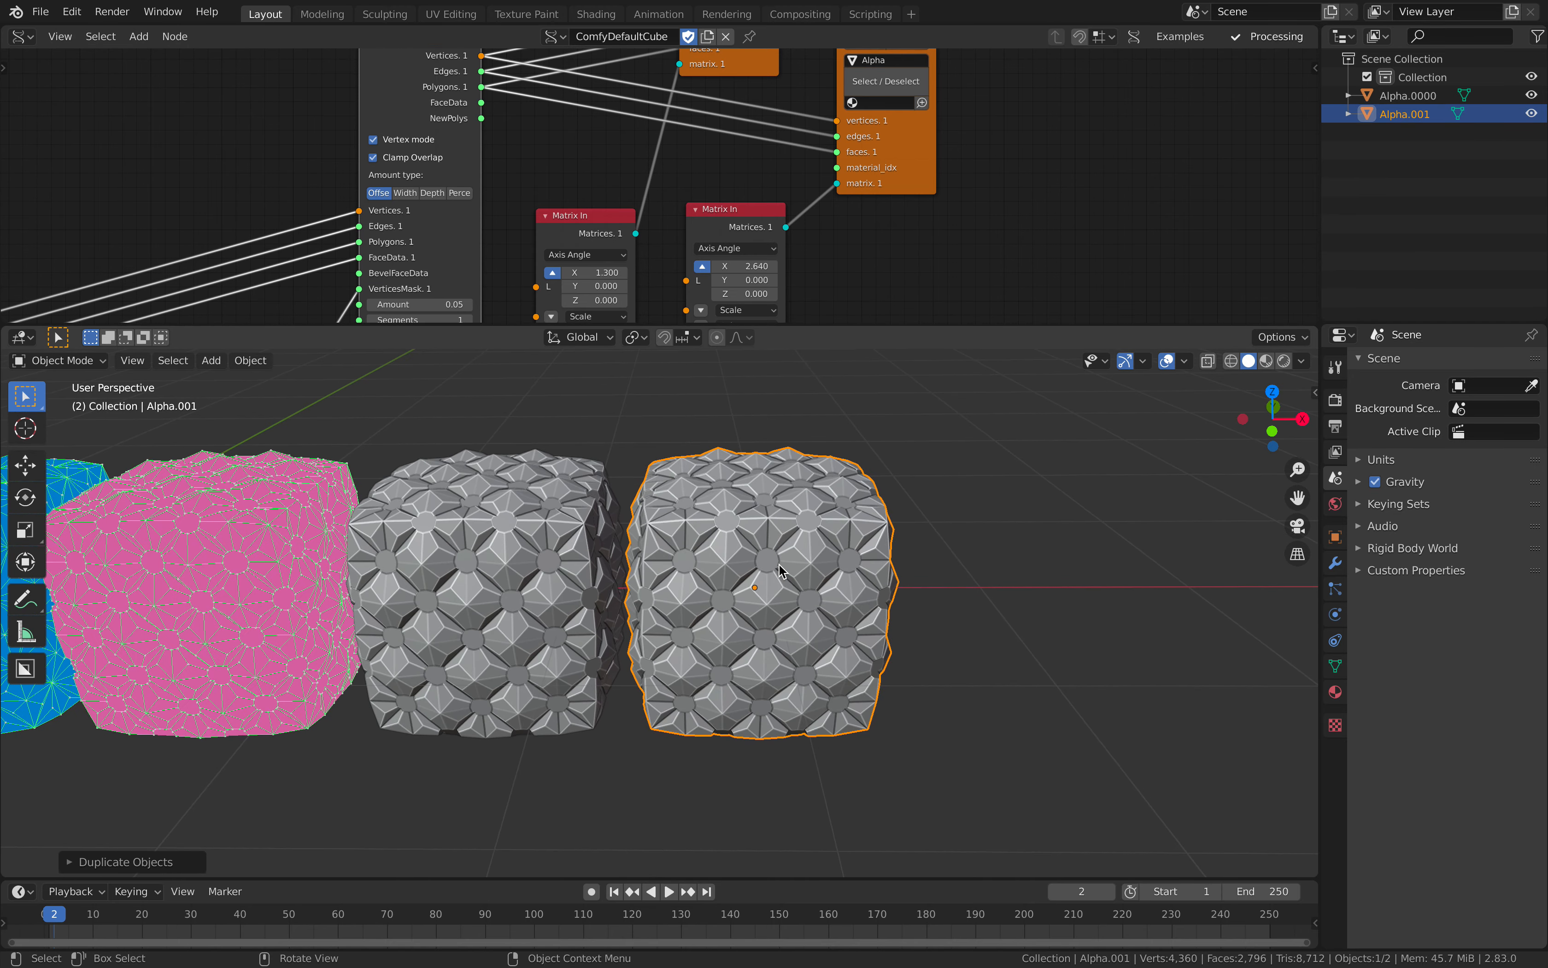
pyautogui.press('Tab')
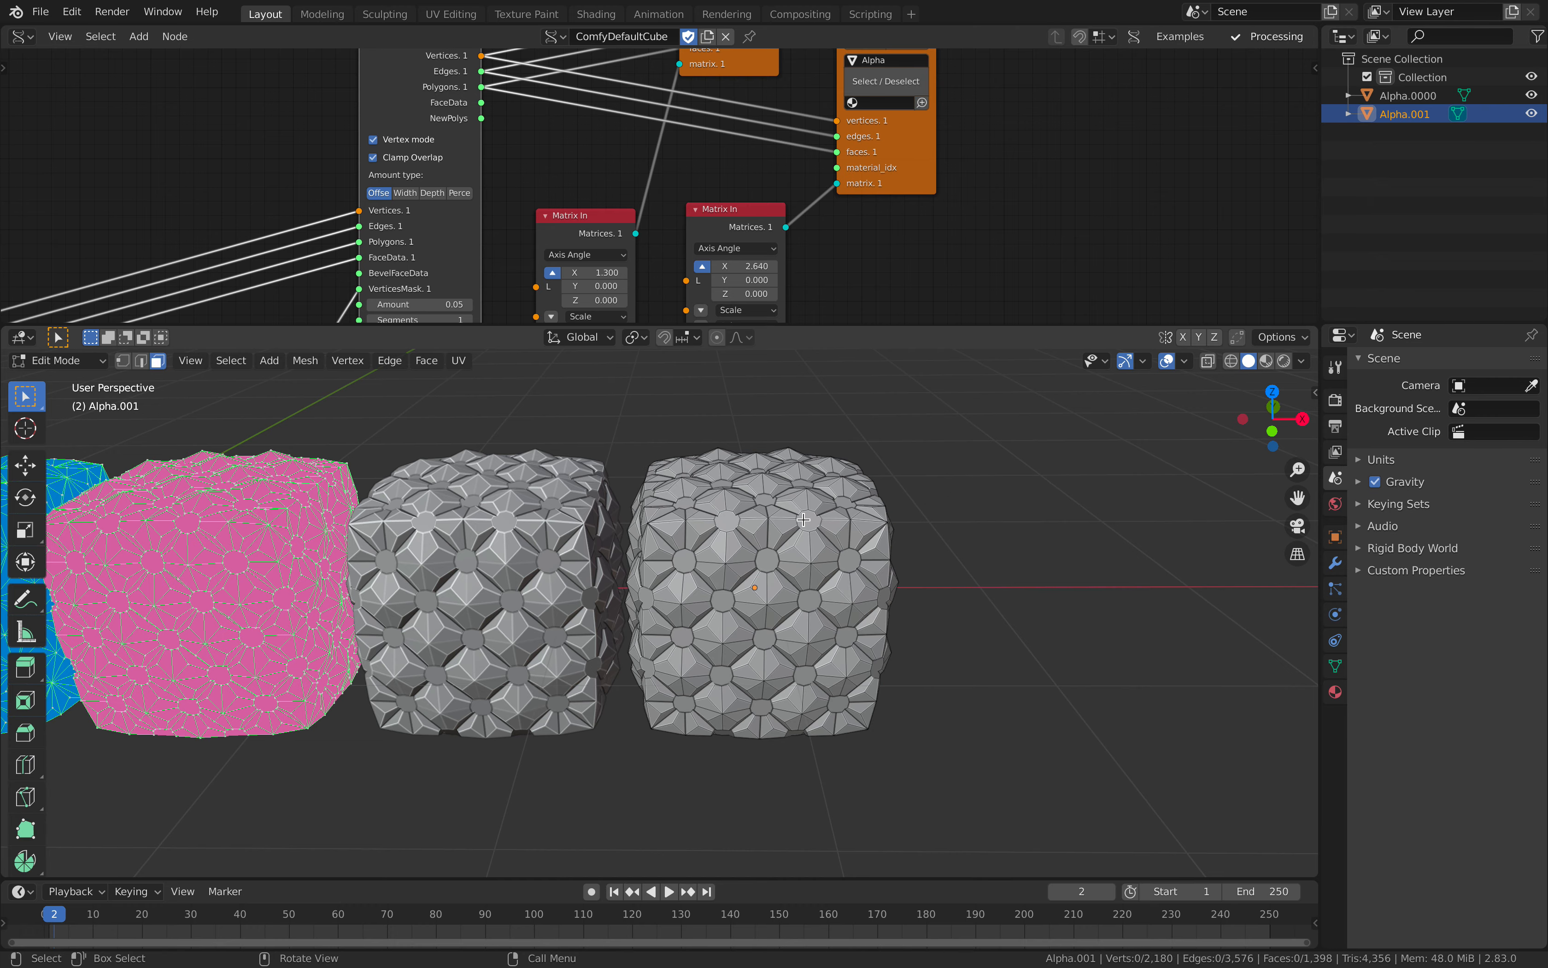
pyautogui.scroll(3, 639, 531)
pyautogui.moveTo(640, 531); pyautogui.dragTo(748, 509, button='middle')
pyautogui.click(720, 522)
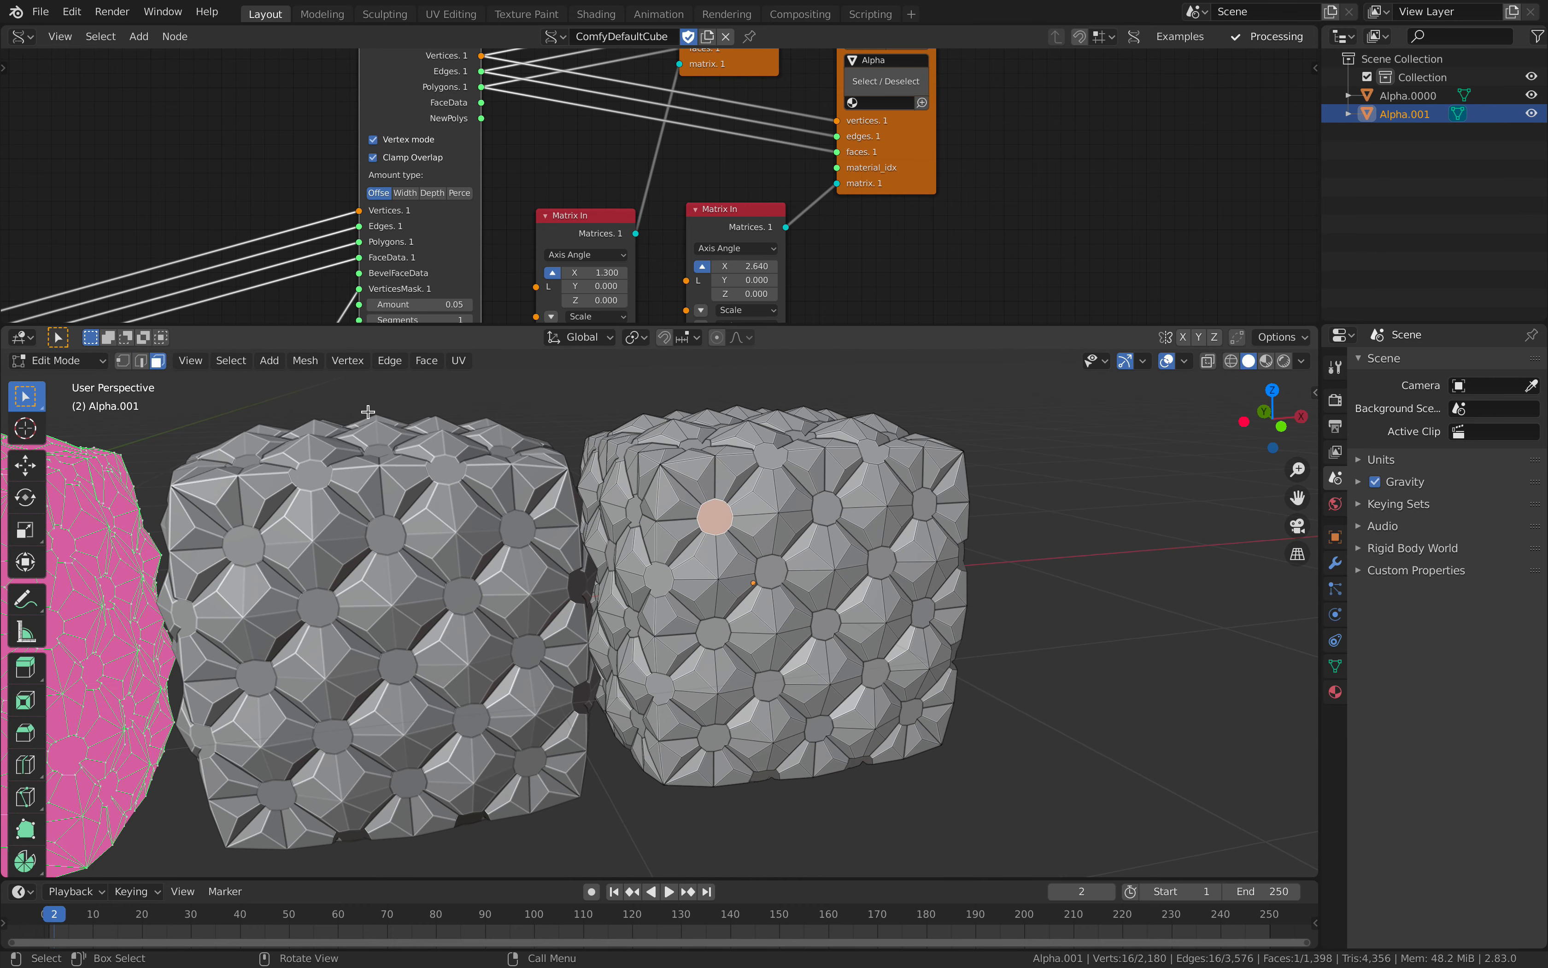
# Step: Try to select similar faces by Face Regions
pyautogui.click(244, 364)
pyautogui.moveTo(293, 565)
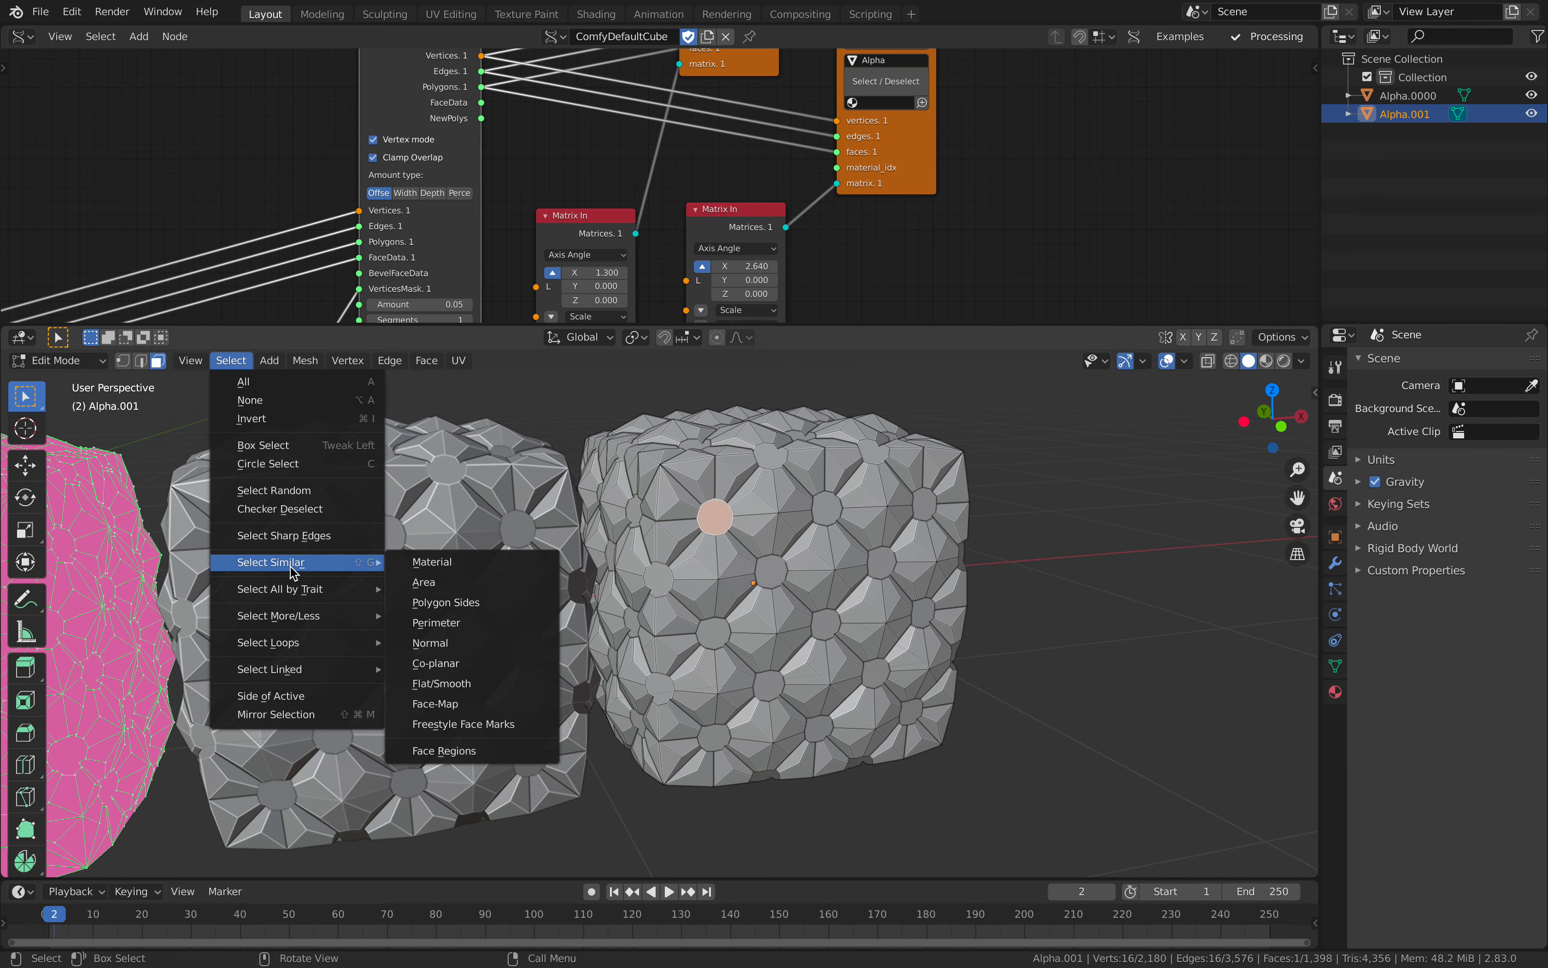
pyautogui.click(498, 750)
# Step: Select all faces of the duplicated cube with the same number of polygon sides as the selected round face
pyautogui.click(230, 360)
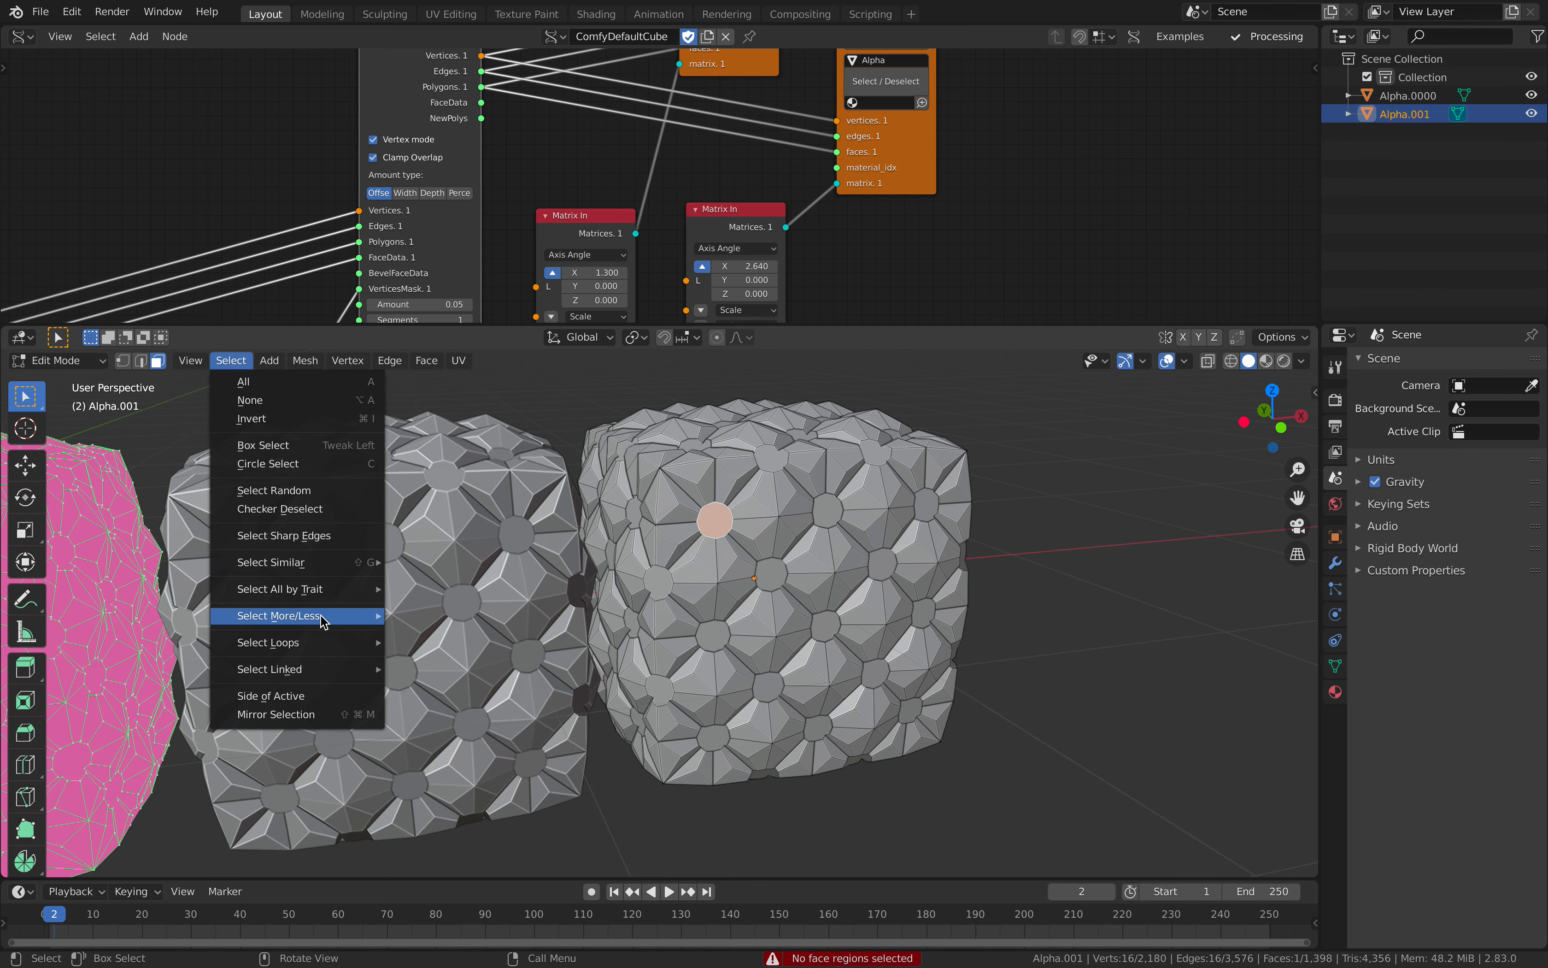
pyautogui.moveTo(322, 563)
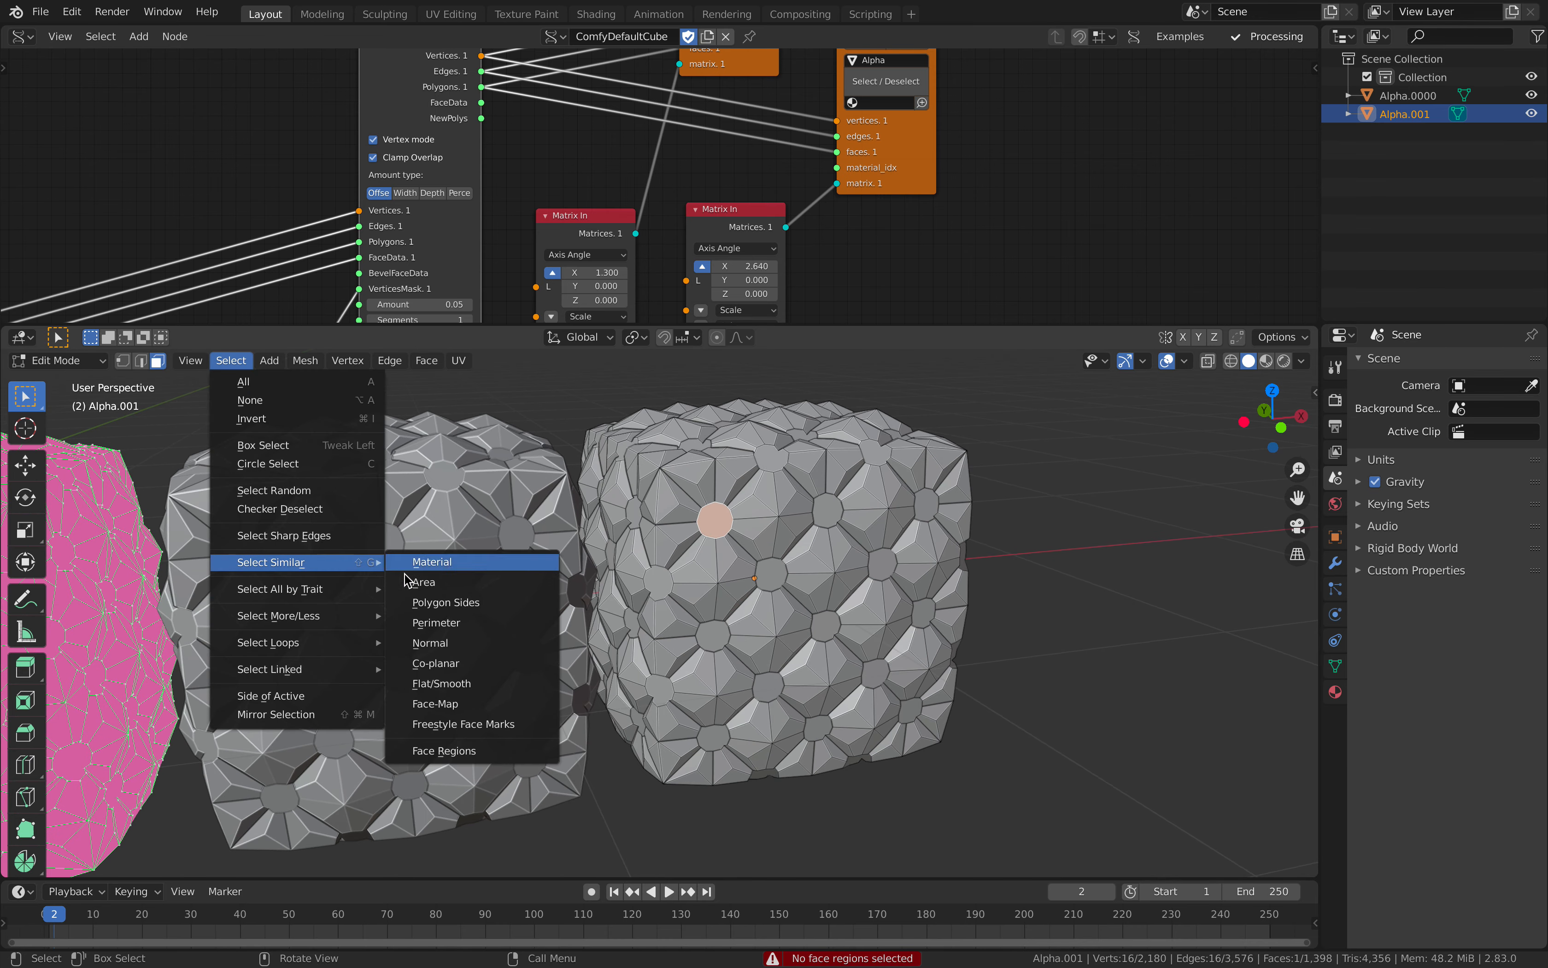
pyautogui.click(457, 607)
pyautogui.moveTo(575, 599); pyautogui.dragTo(827, 584, button='middle')
pyautogui.scroll(1, 827, 584)
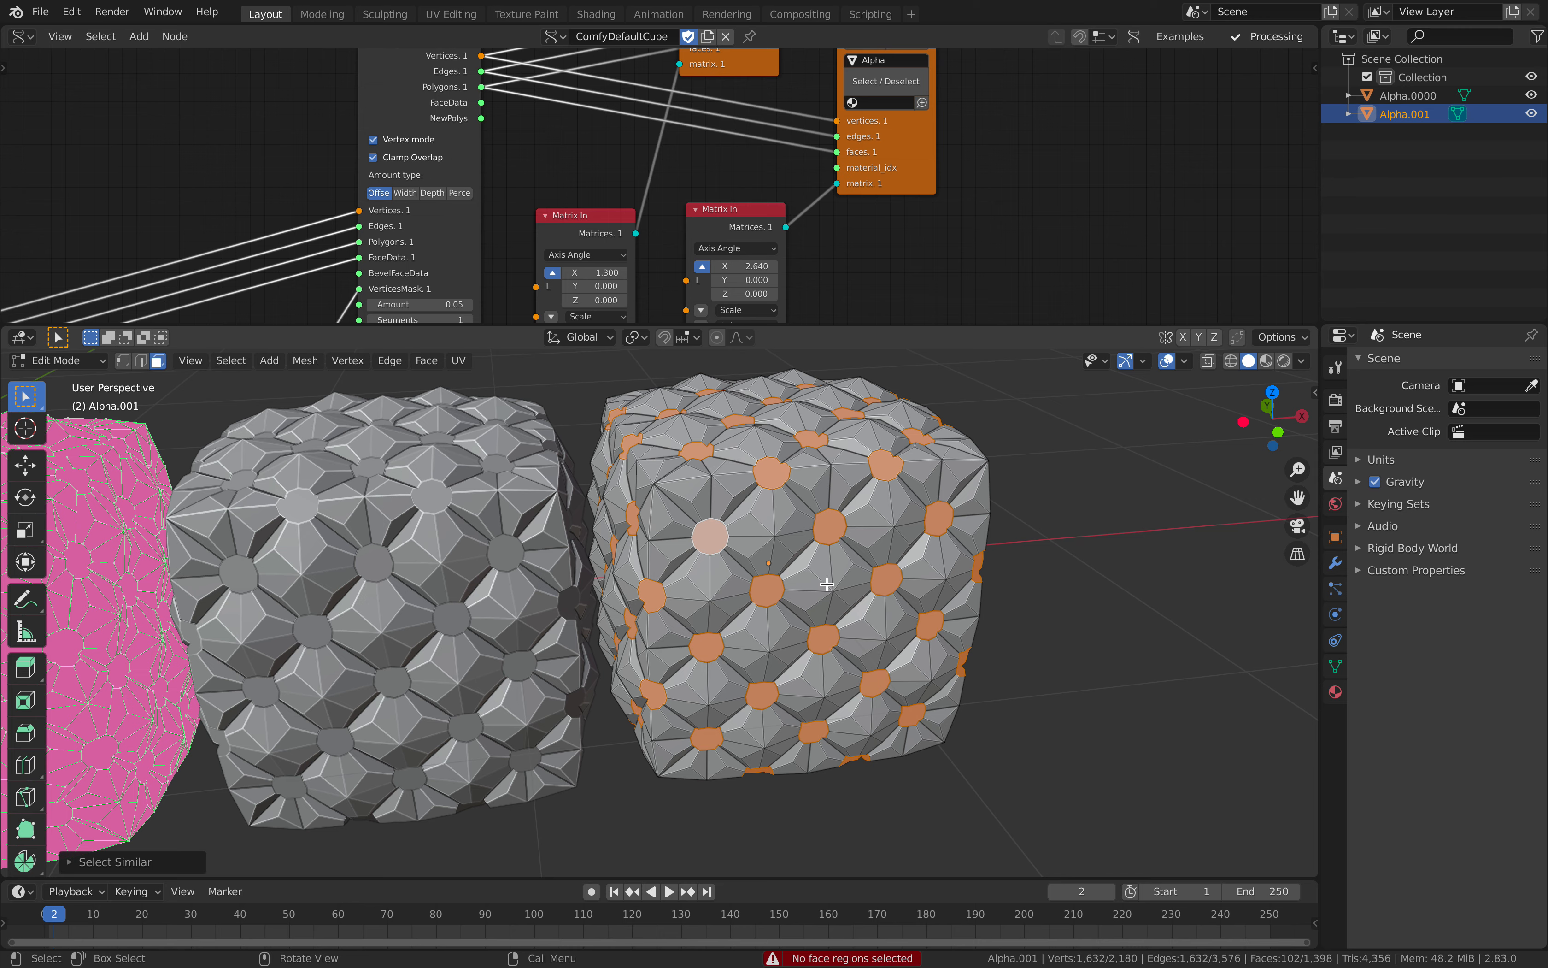
# Step: Try to extrude the selected round faces about 0.10 m with Extrude and Move on Normals
pyautogui.press('F3')
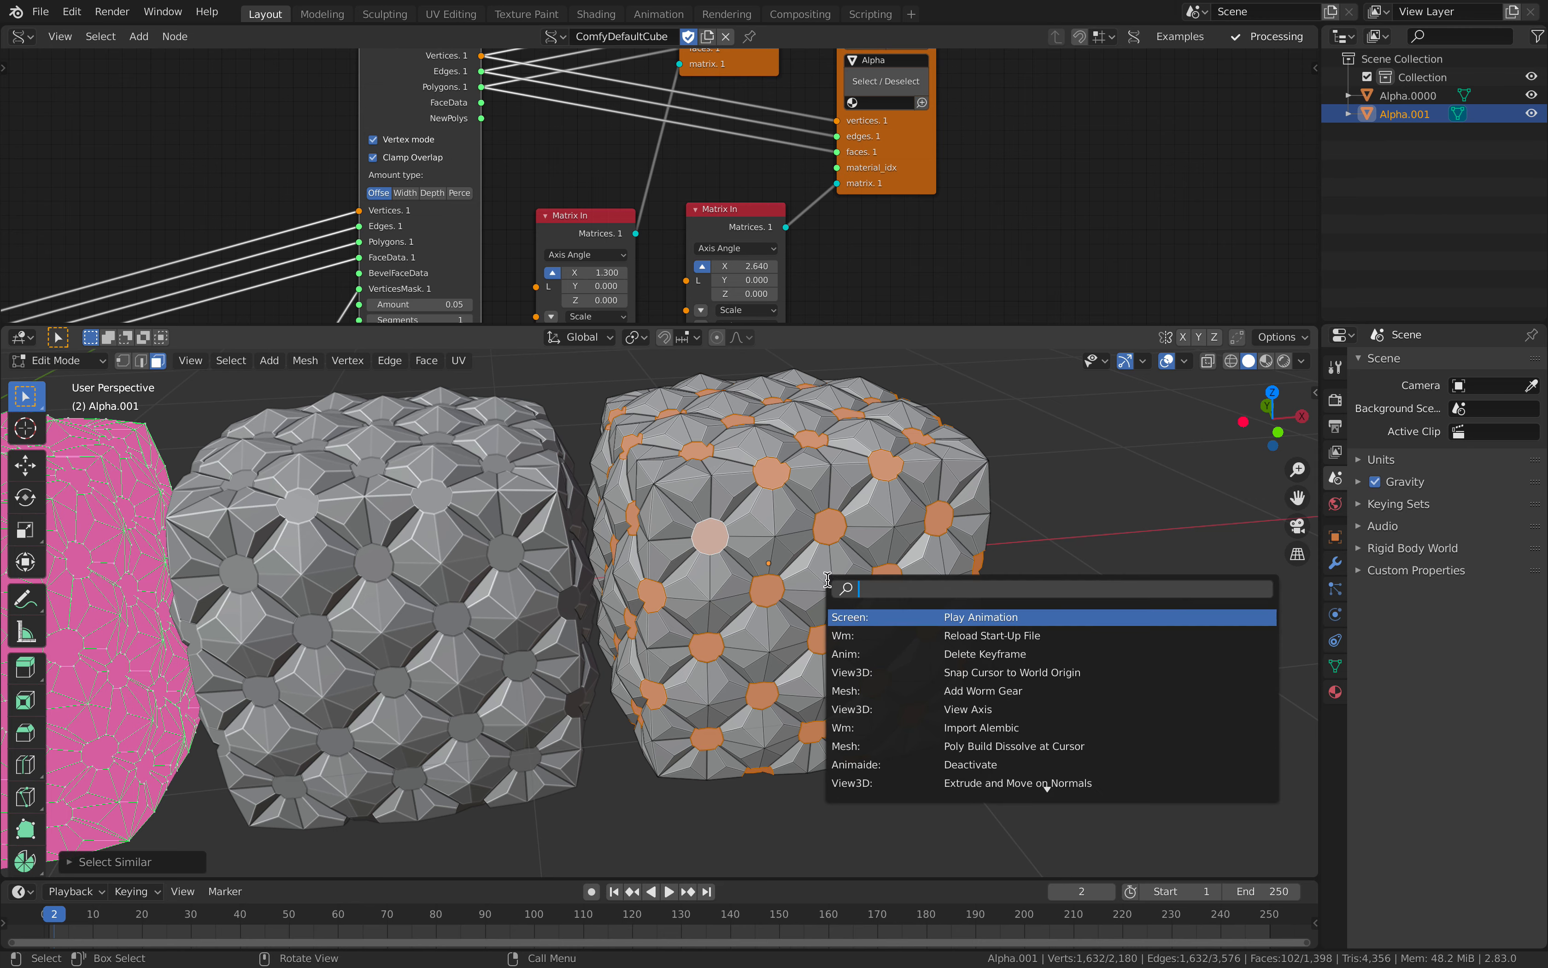
pyautogui.write('extrude')
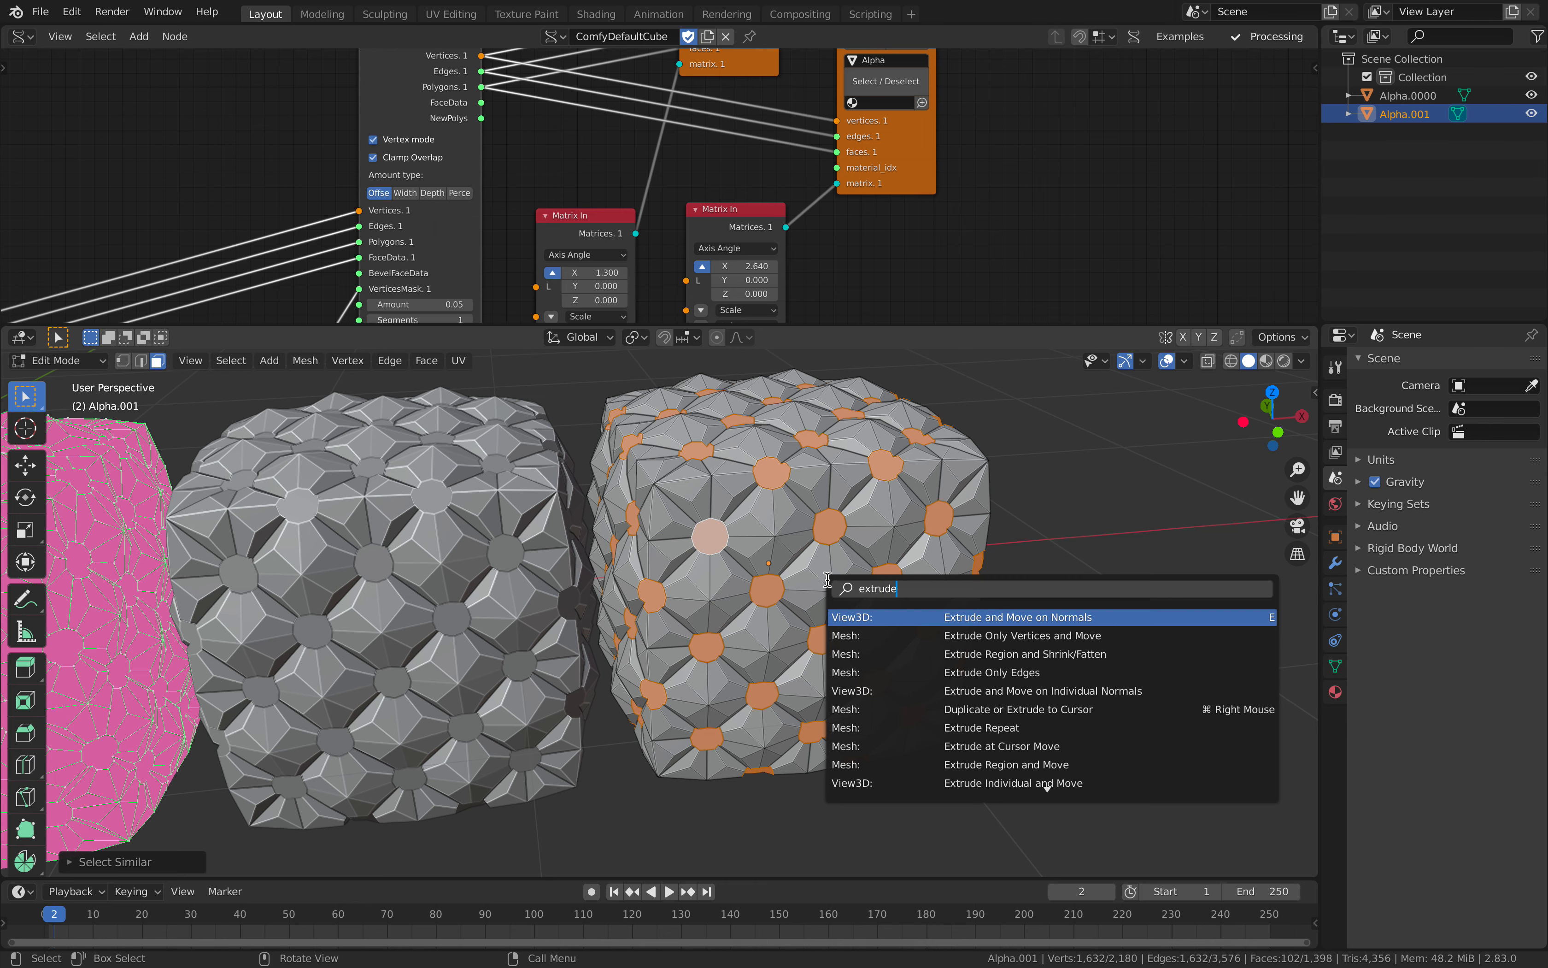
pyautogui.click(963, 617)
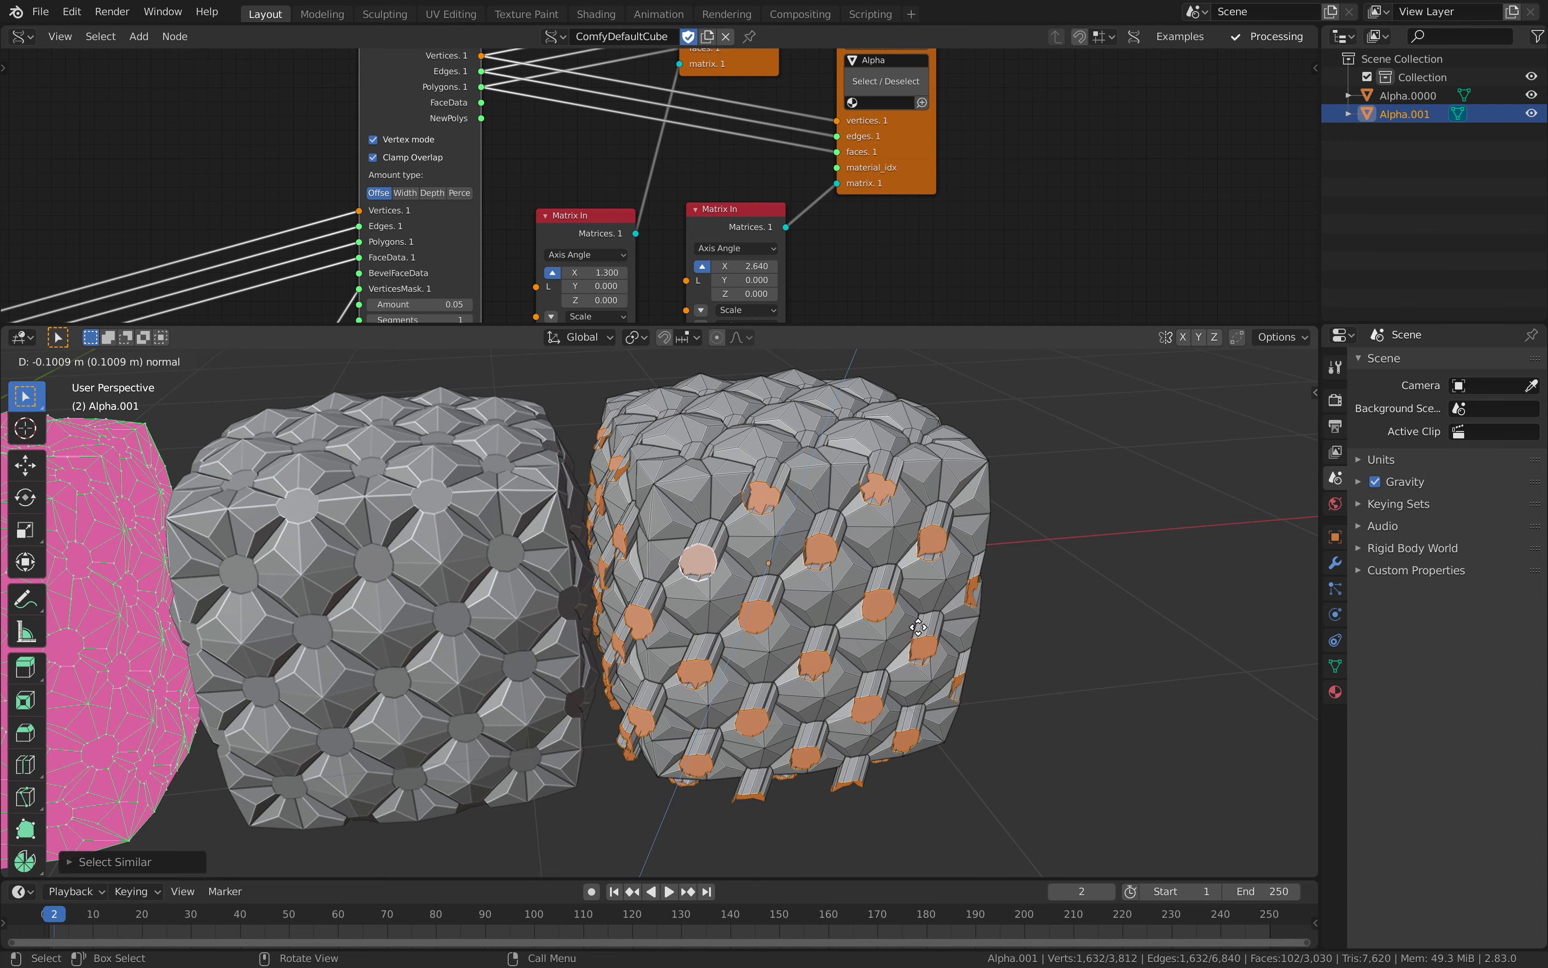
pyautogui.click(919, 627)
pyautogui.moveTo(919, 627); pyautogui.dragTo(861, 615, button='middle')
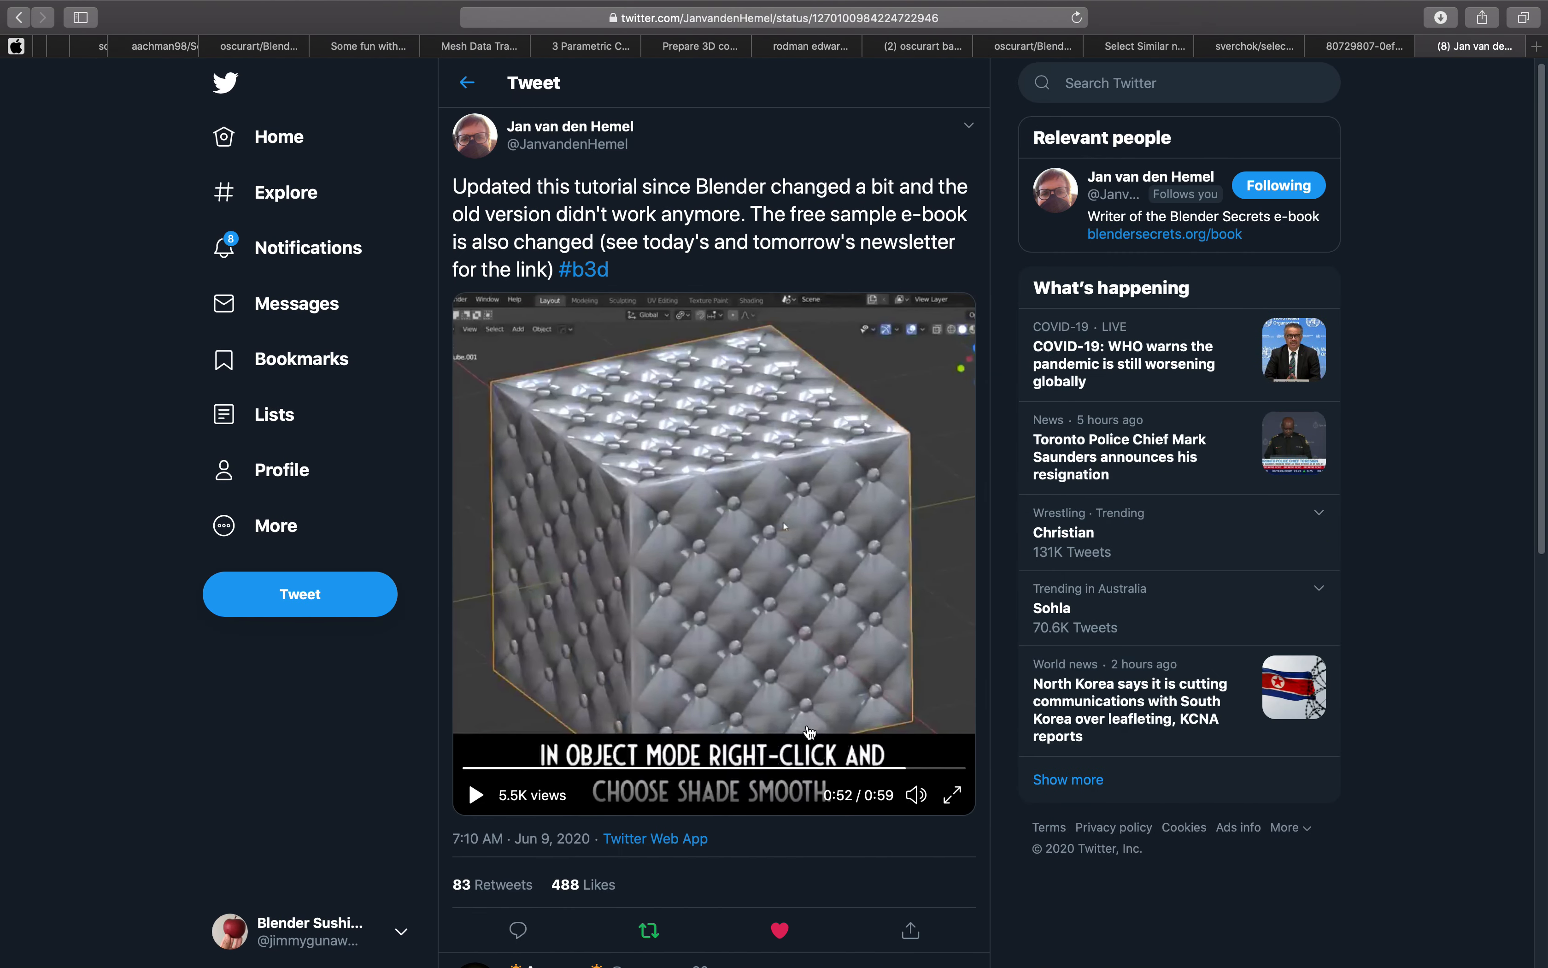
# Step: Following the tutorial video's extrude instruction, extrude the selected round faces inwards along their normals by about 0.11 m
pyautogui.click(745, 767)
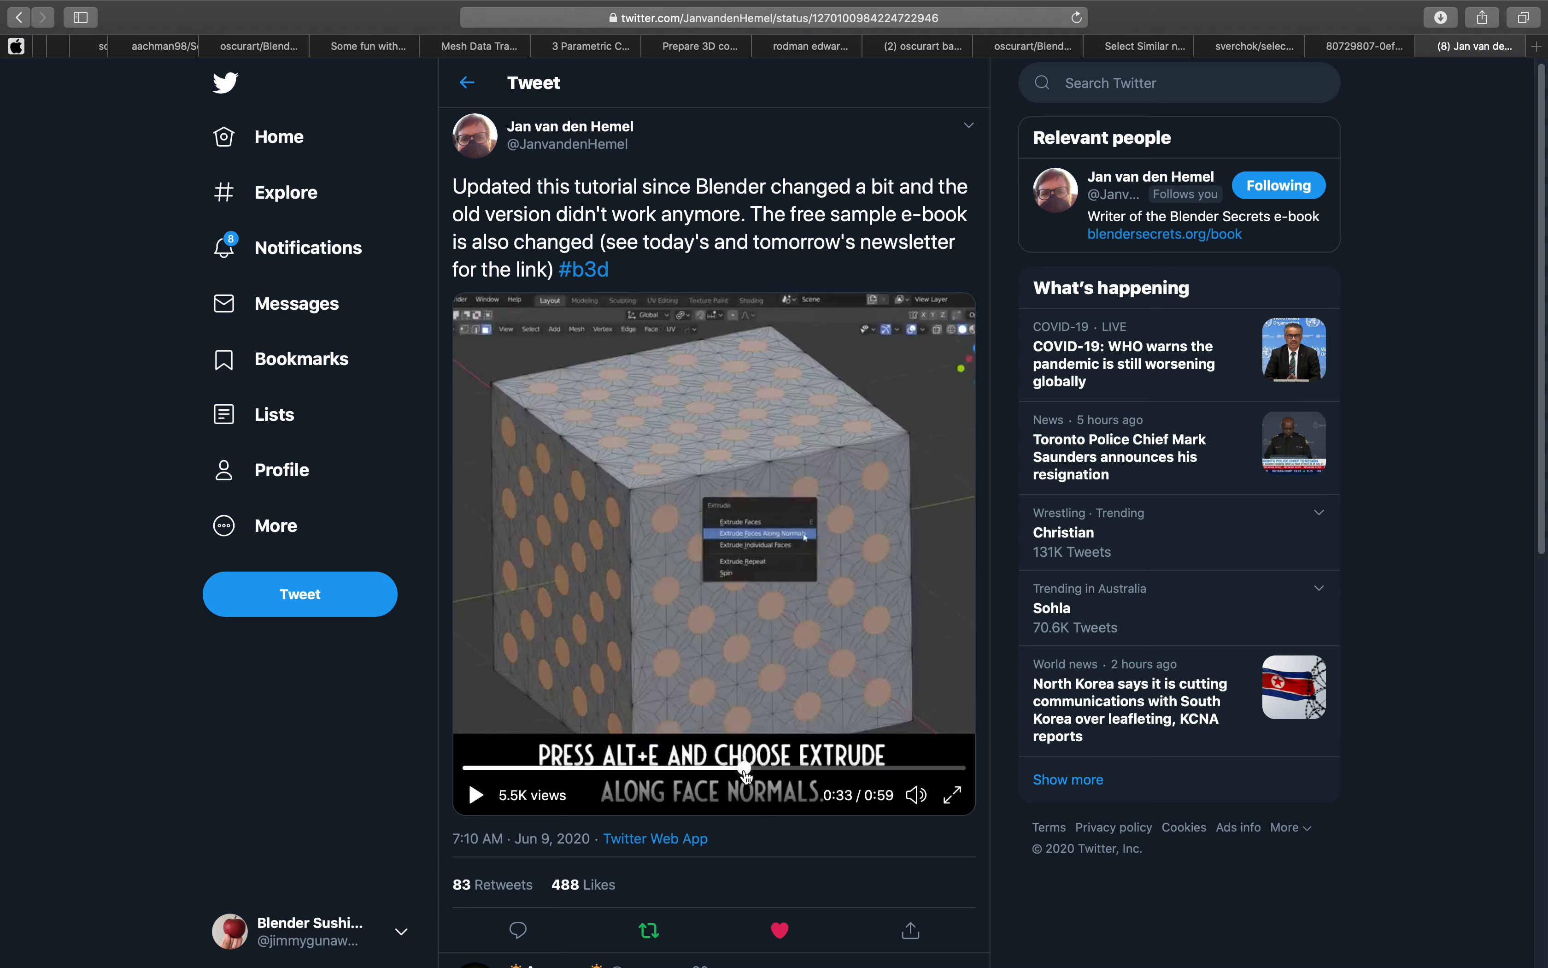
pyautogui.hotkey('ctrl', 'Left')
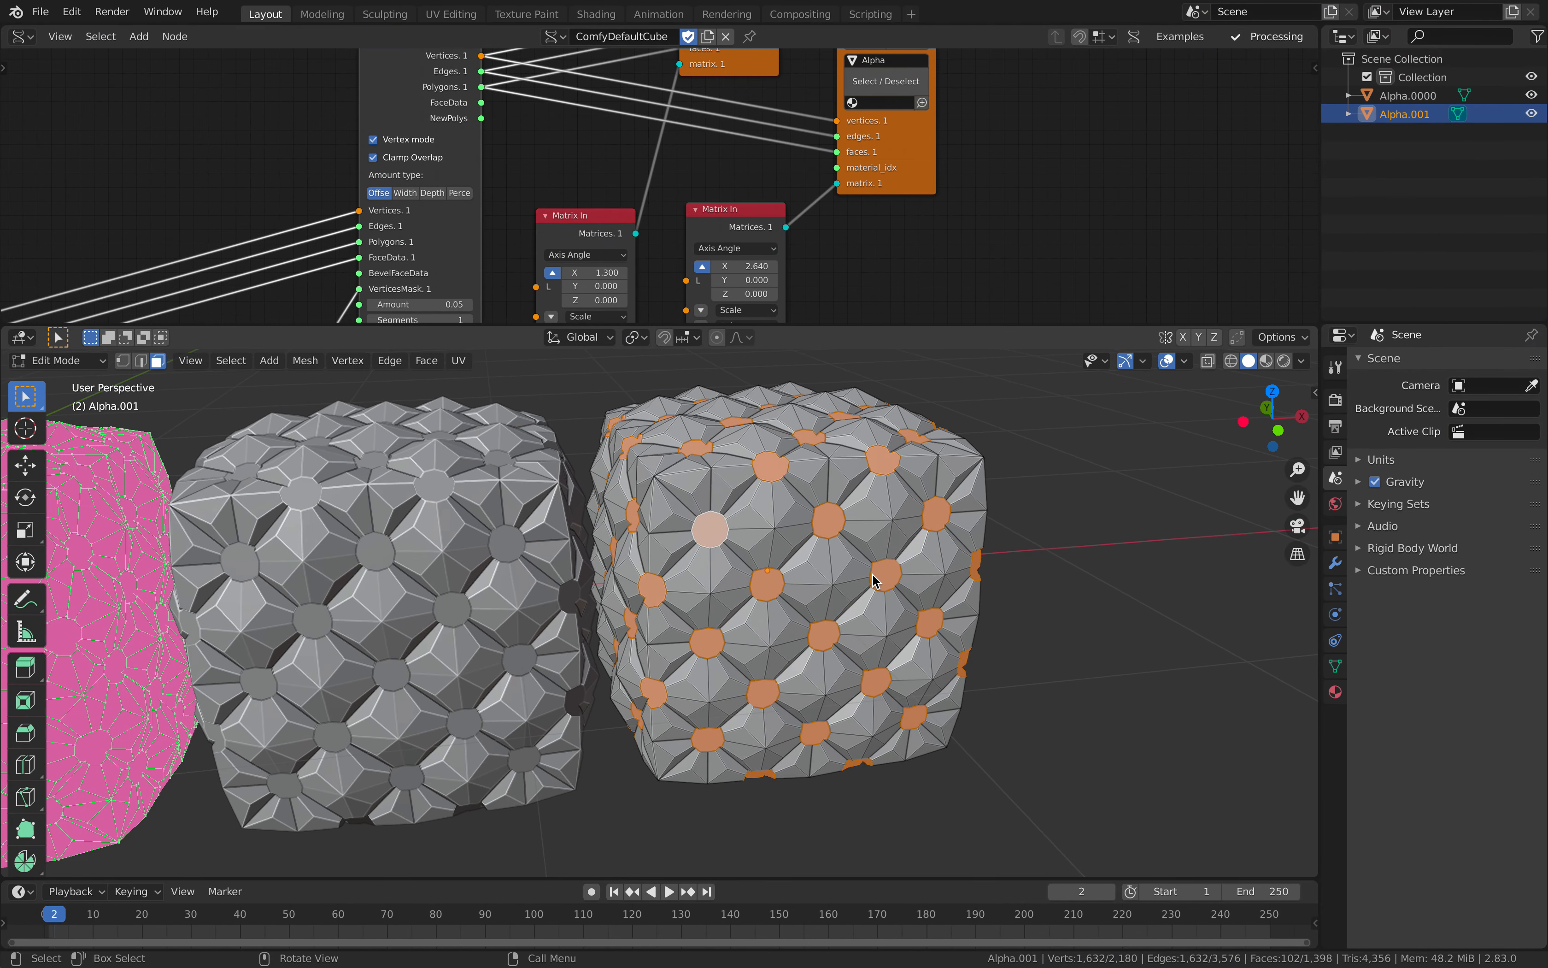
pyautogui.hotkey('alt', 'e')
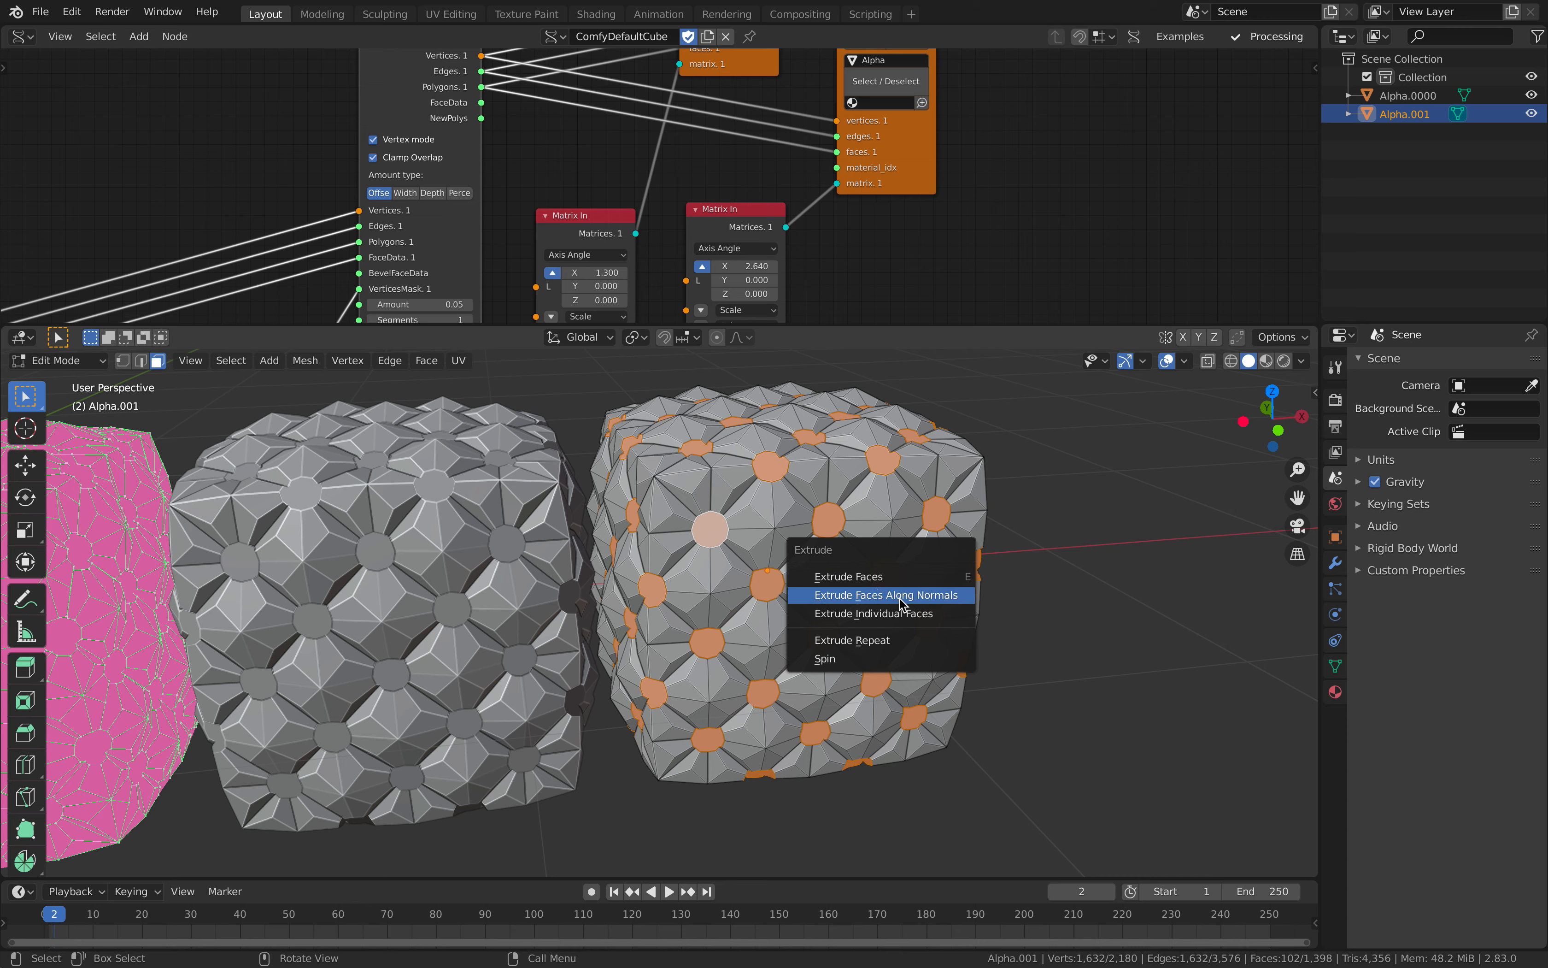
pyautogui.click(929, 604)
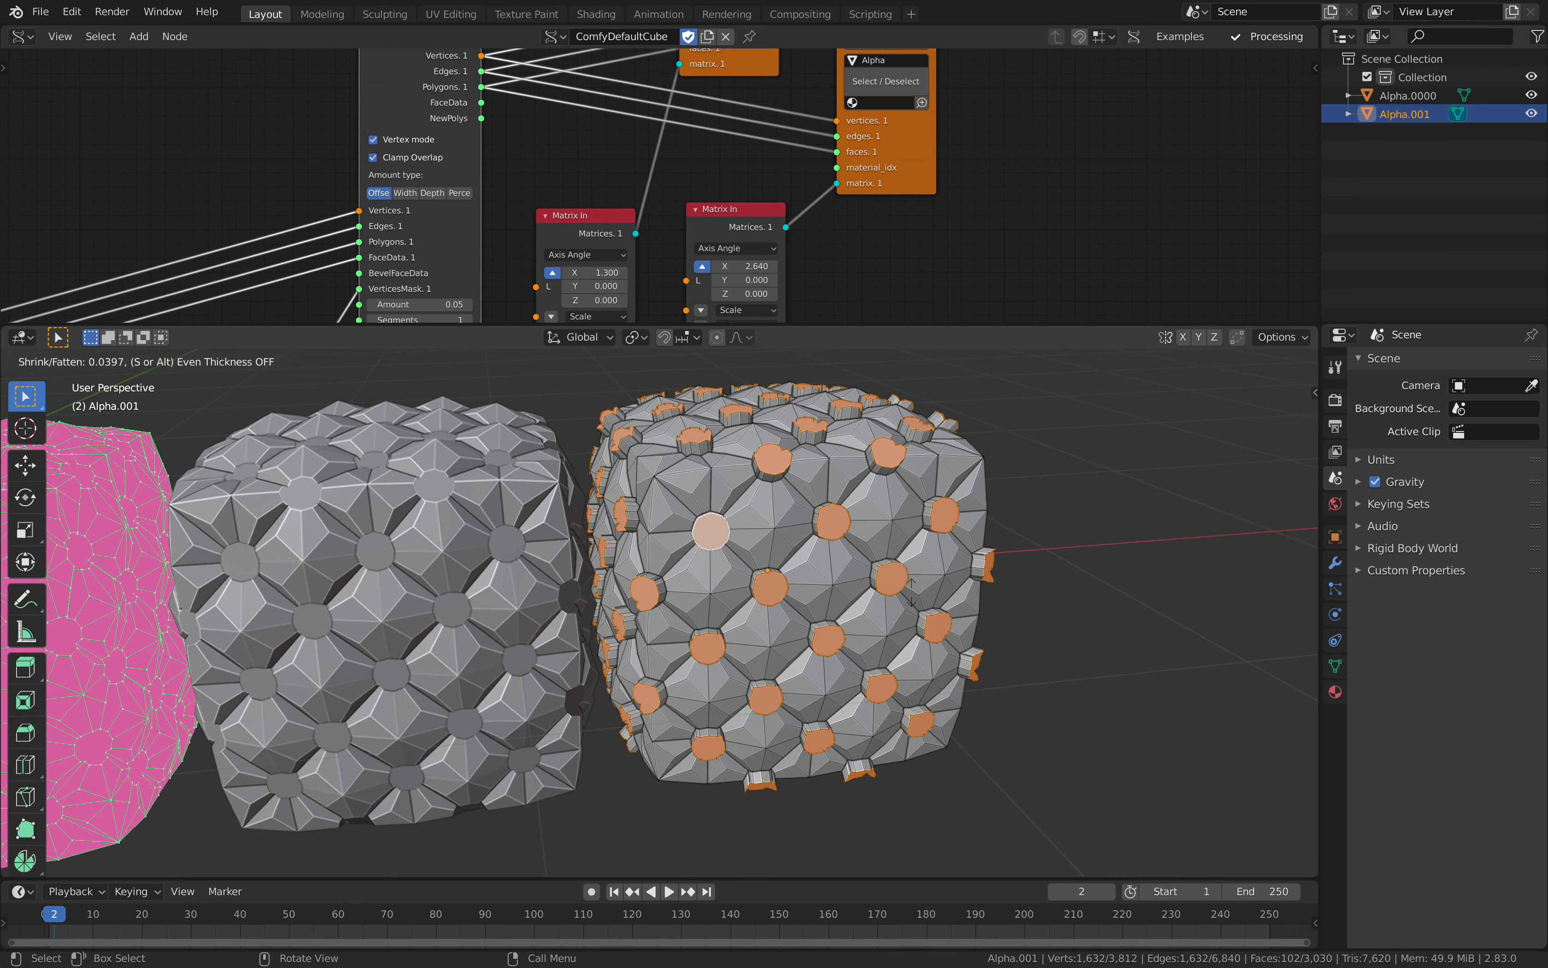
pyautogui.click(1003, 617)
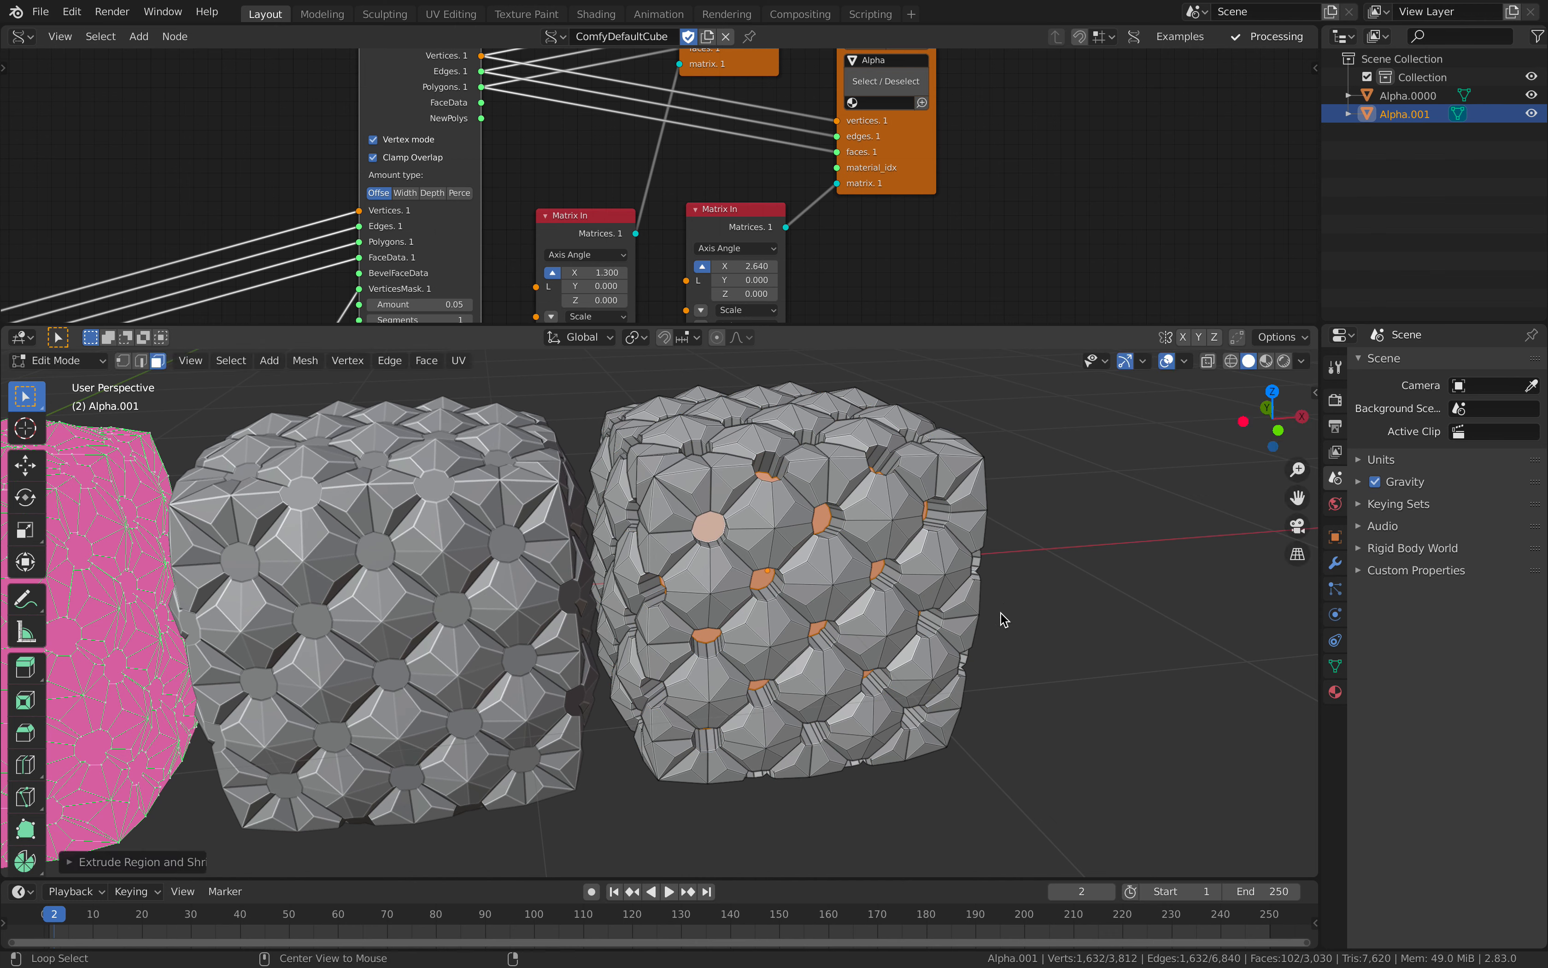
# Step: Extrude the same round faces again along their normals, outwards until they protrude beyond the cube's surface
pyautogui.hotkey('alt', 'e')
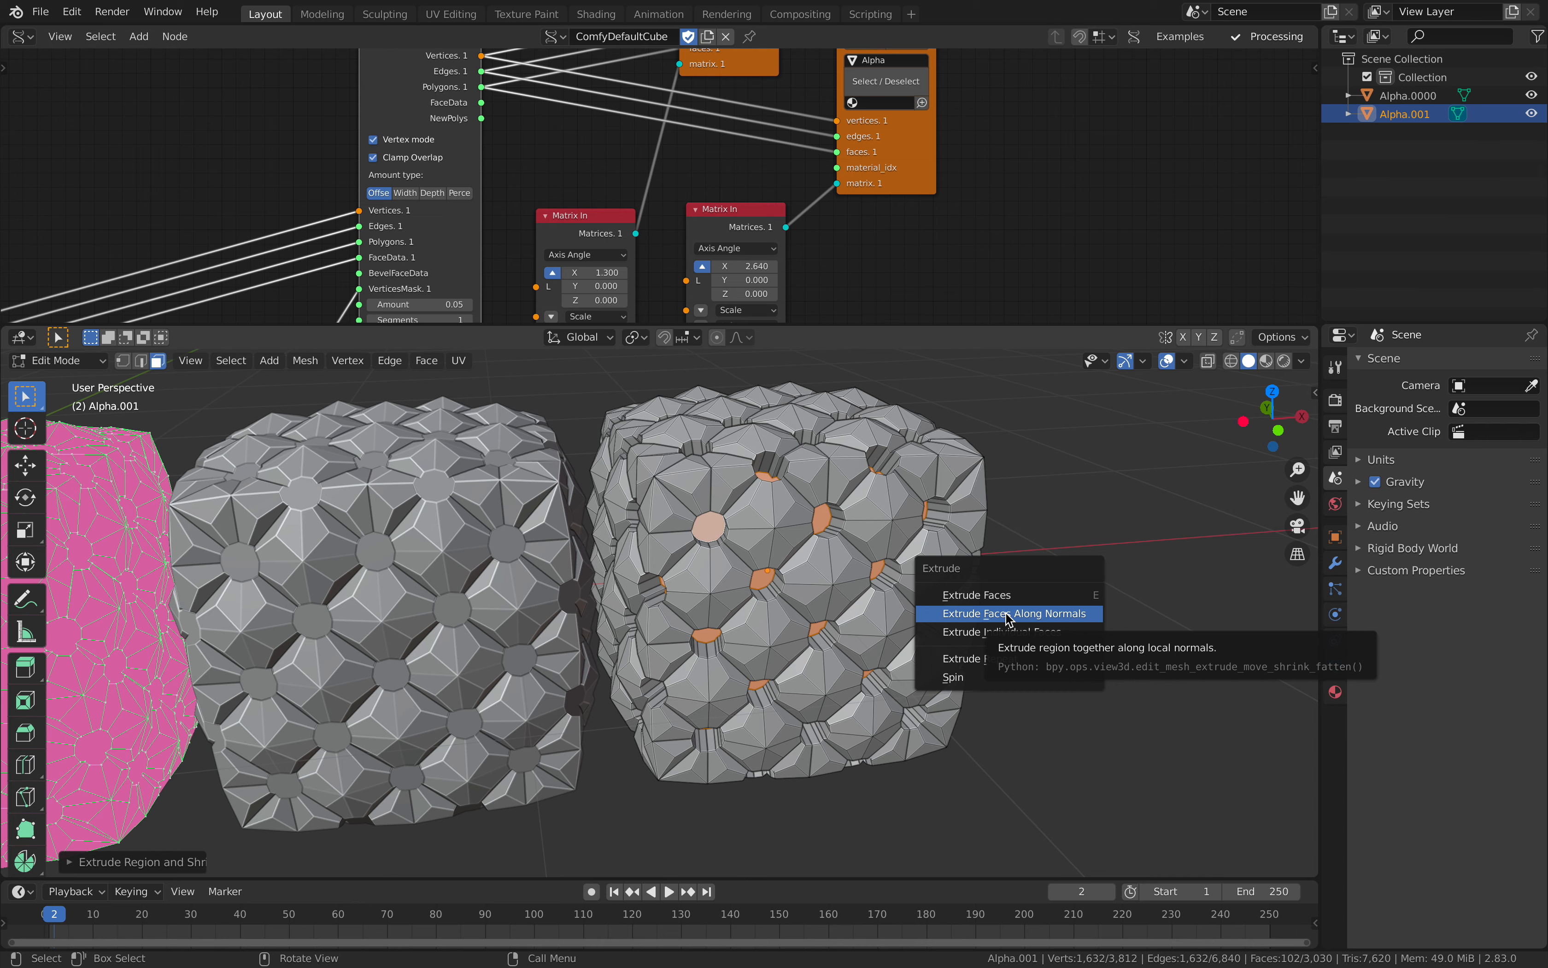
pyautogui.click(1008, 616)
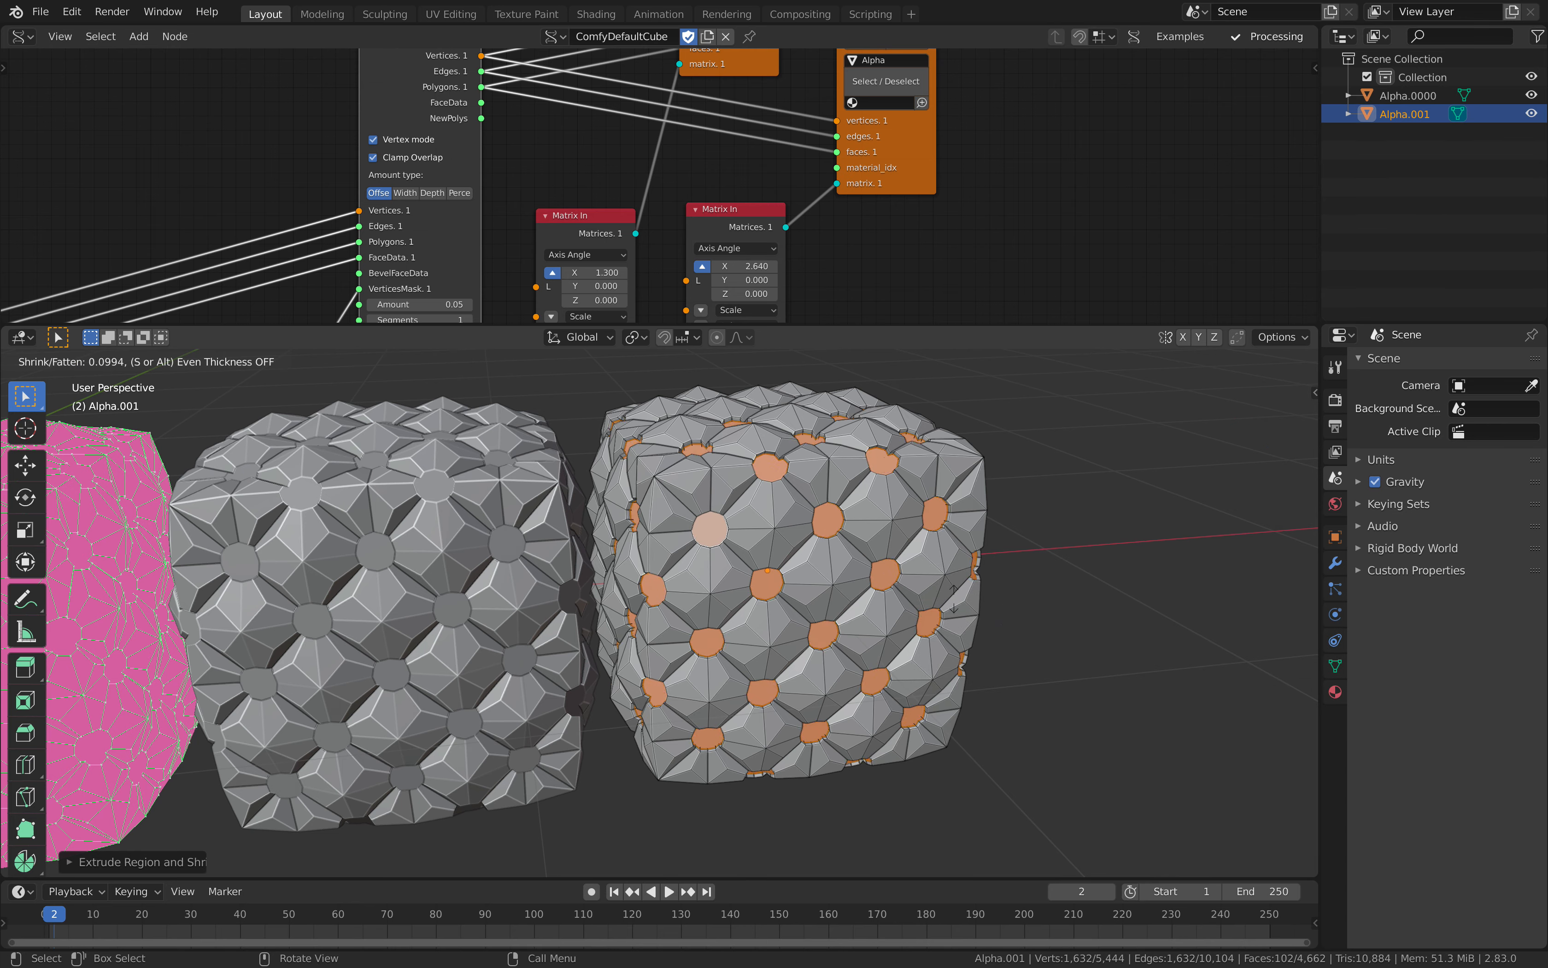
pyautogui.click(935, 595)
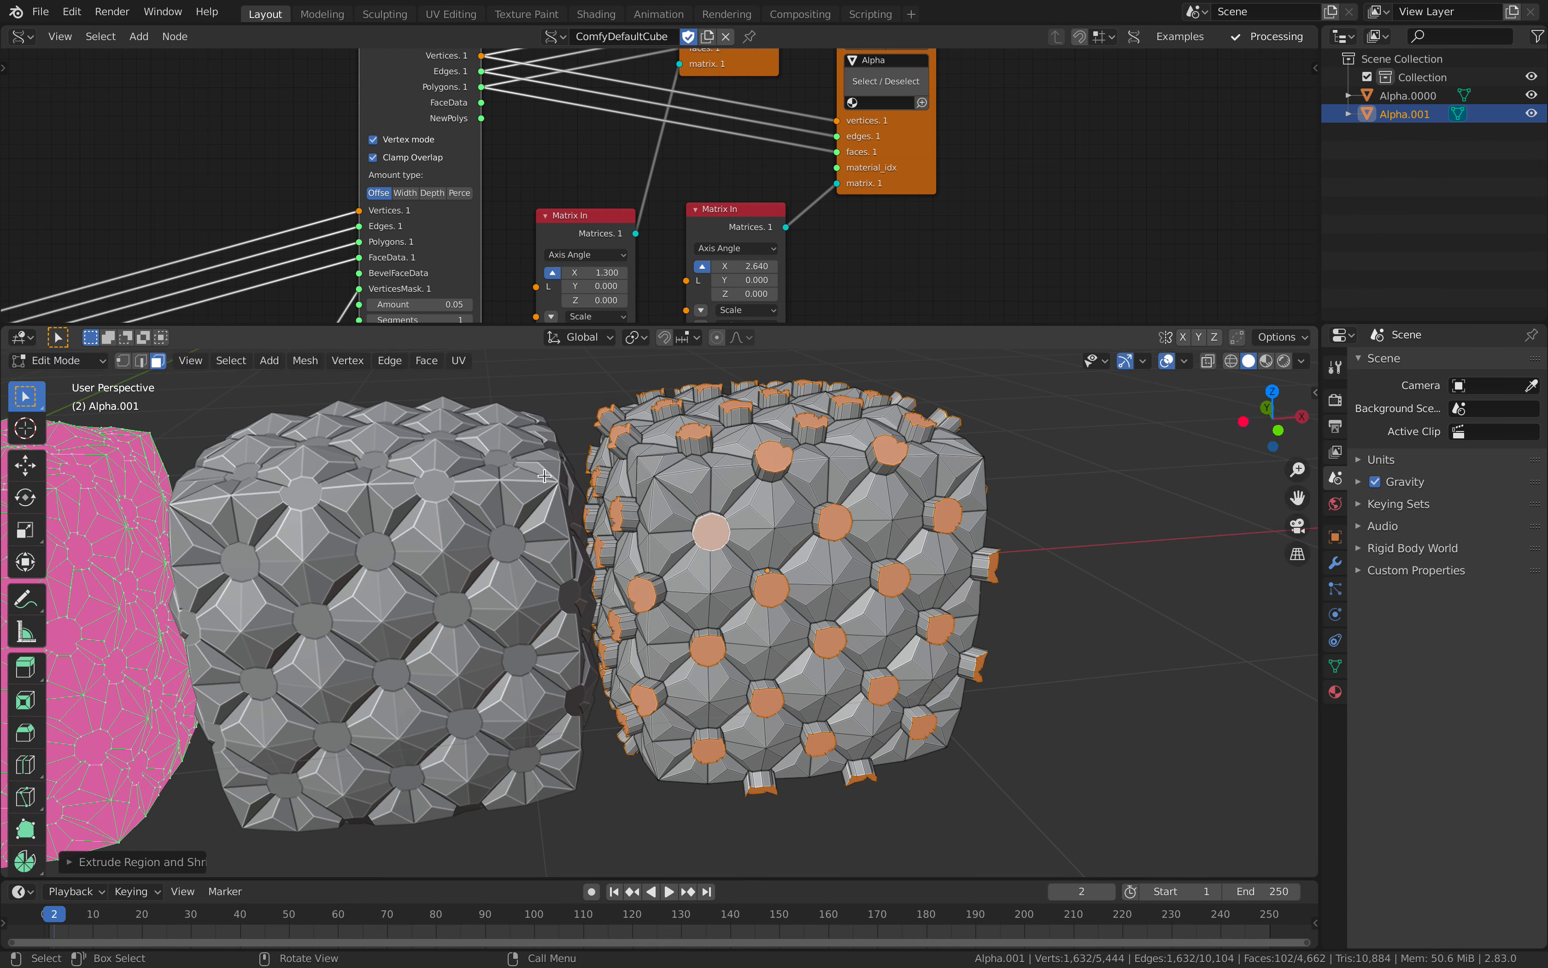
# Step: Grow the selection twice with Select More to include the side walls of the extruded round faces
pyautogui.click(236, 360)
pyautogui.moveTo(320, 590)
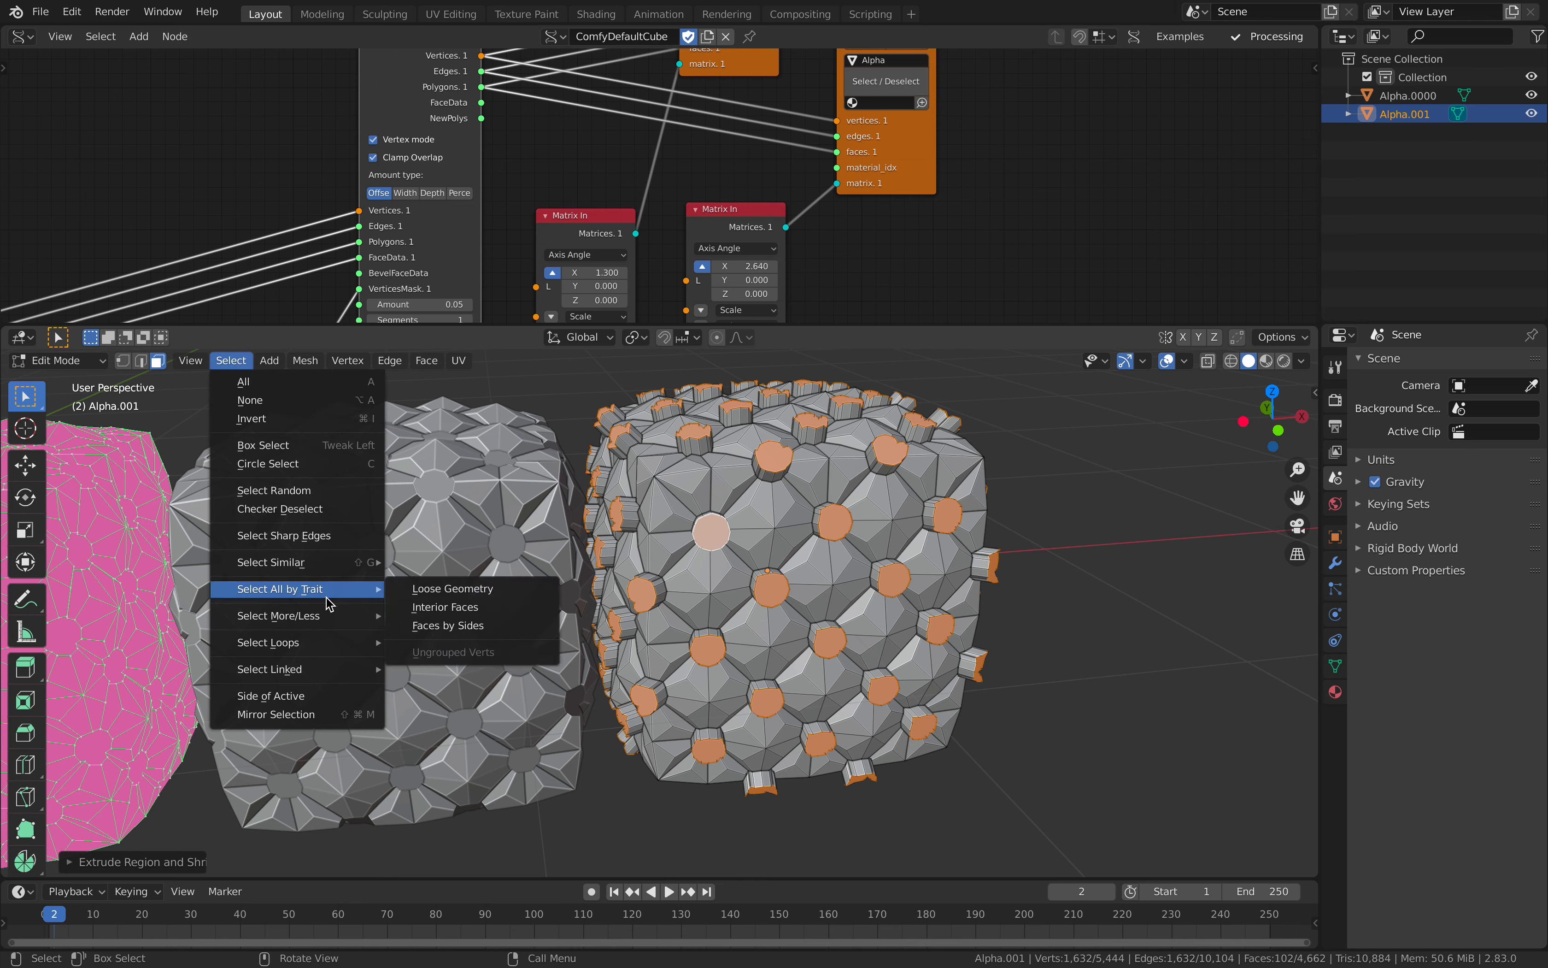
pyautogui.click(412, 617)
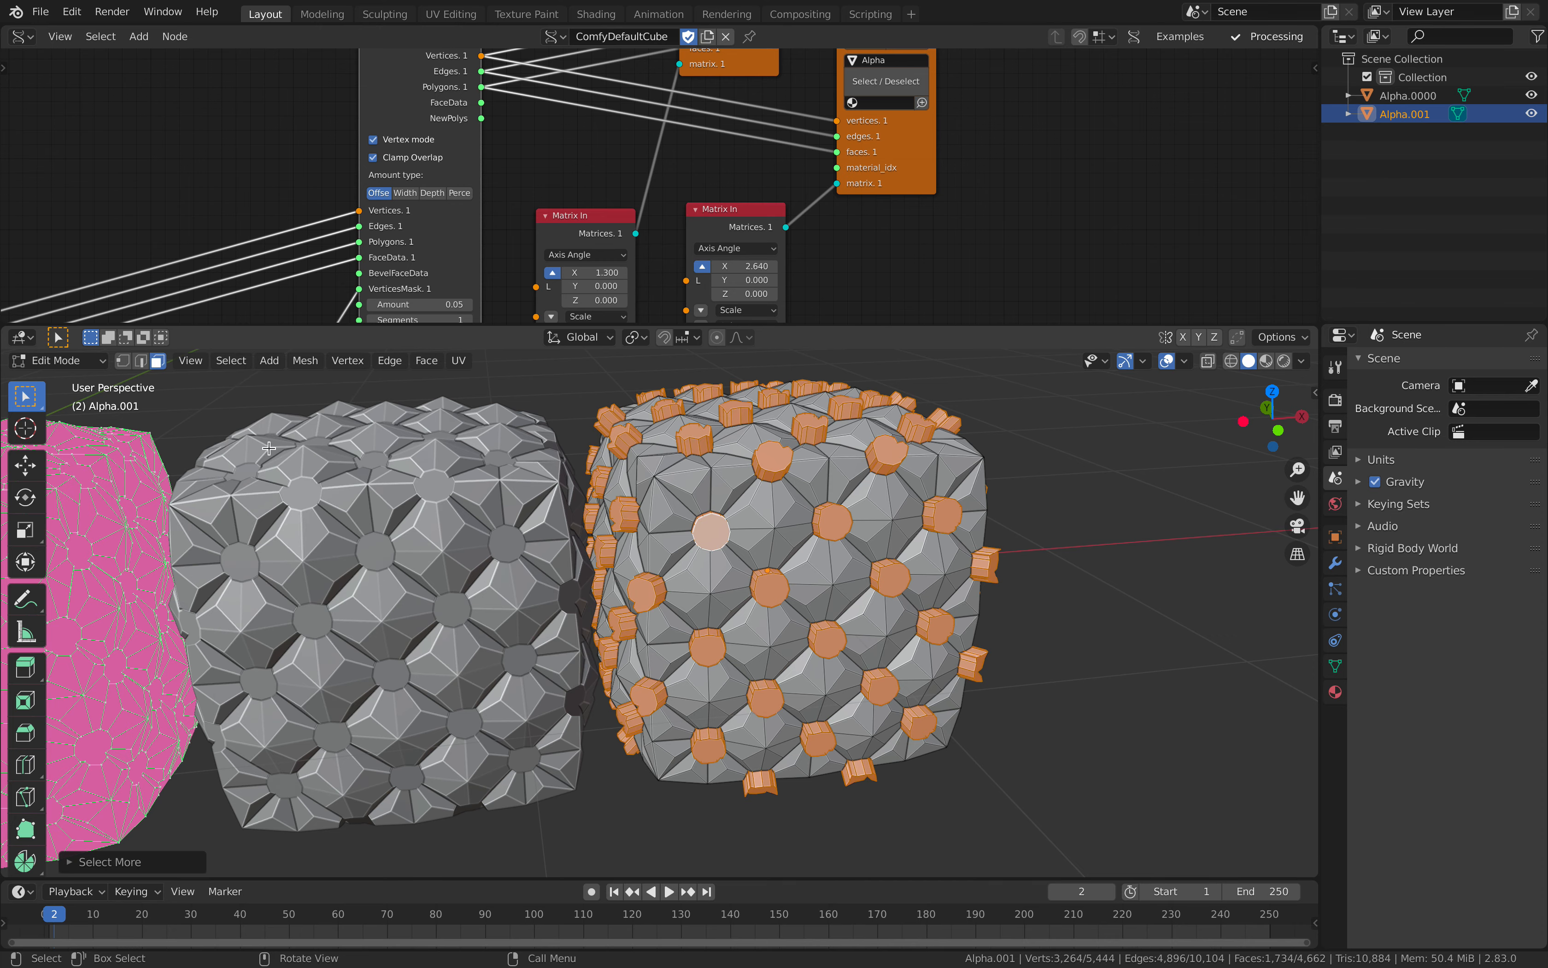
pyautogui.click(233, 361)
pyautogui.click(422, 614)
# Step: Review the tutorial video in the browser up to the pivot point instruction at 0:46 and return to Blender
pyautogui.hotkey('ctrl', 'Right')
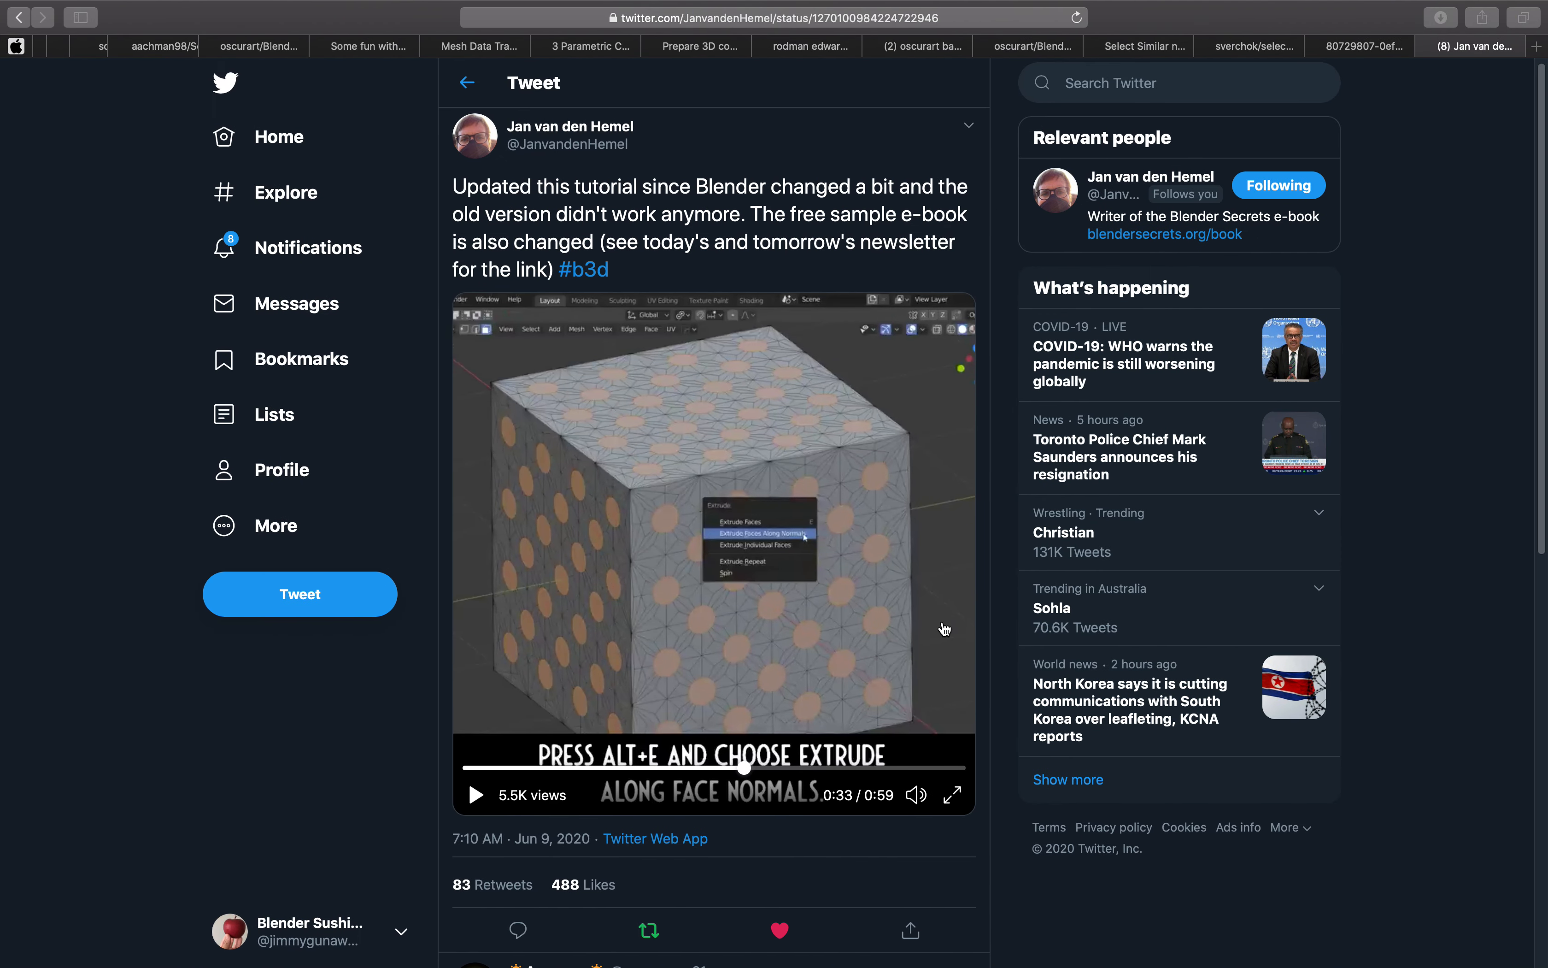
pyautogui.click(770, 770)
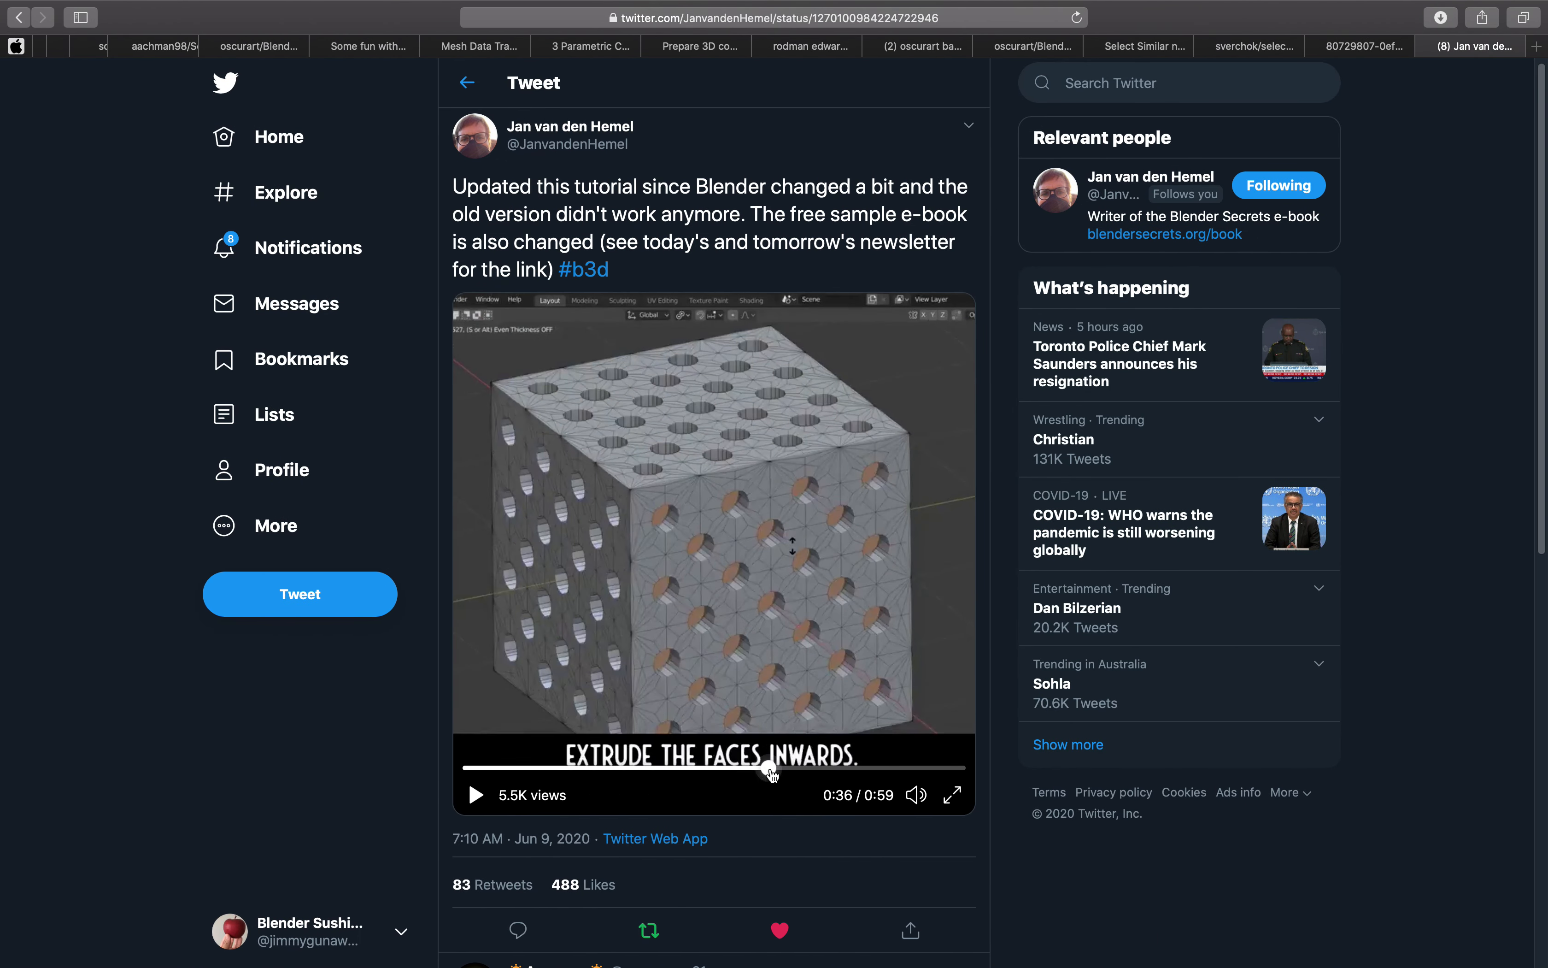
pyautogui.moveTo(777, 774); pyautogui.dragTo(877, 773)
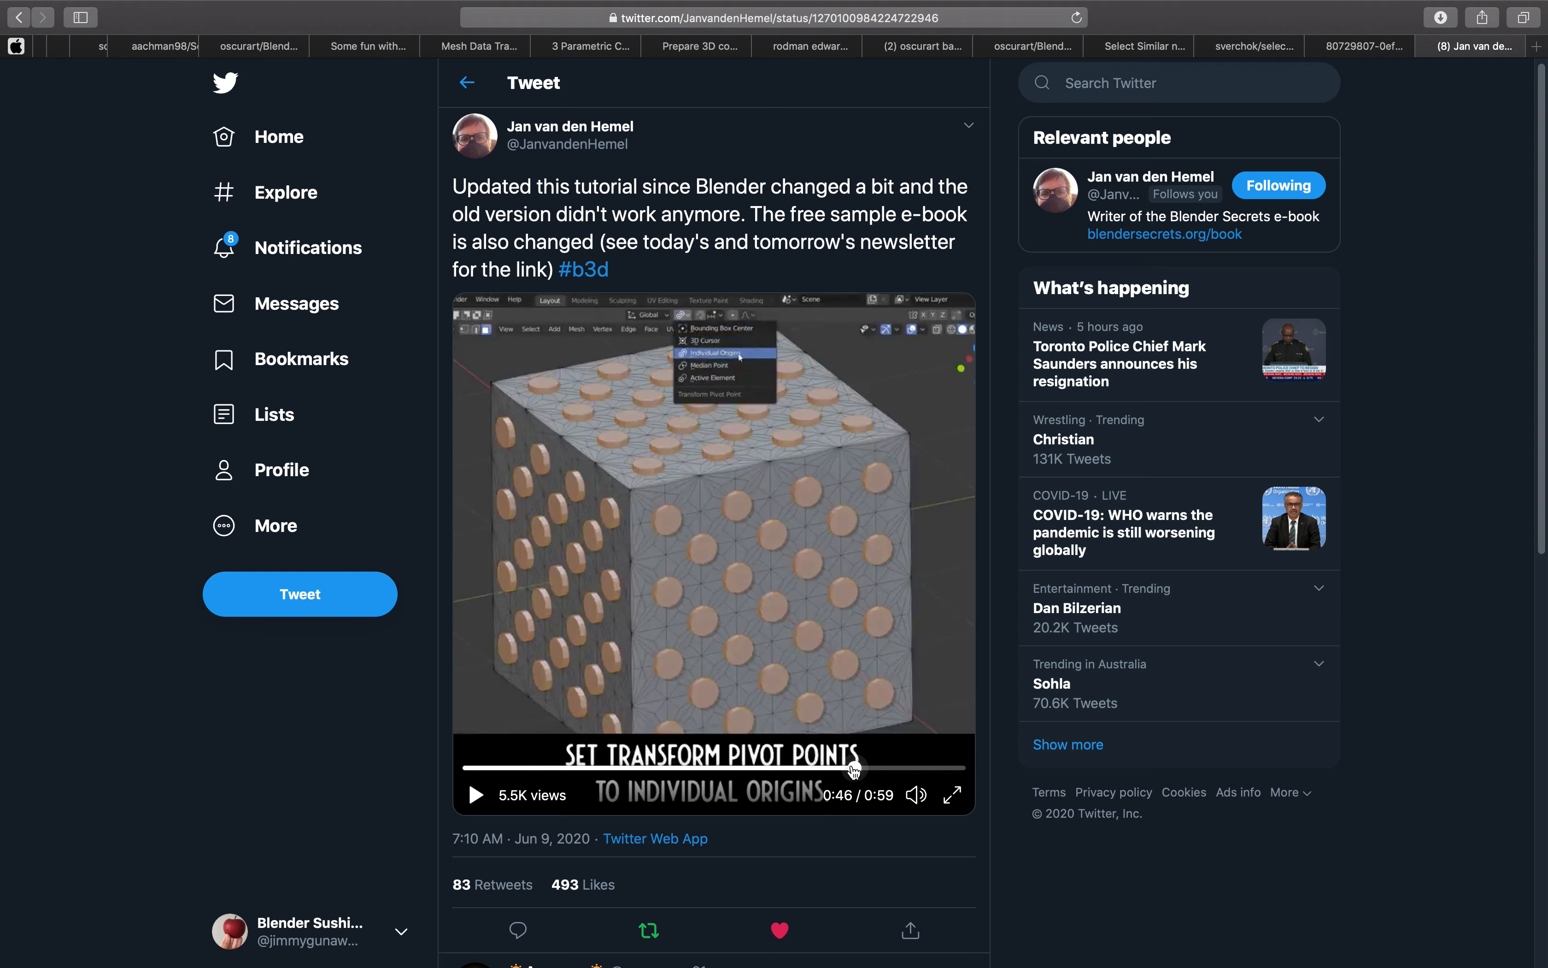
pyautogui.hotkey('ctrl', 'Left')
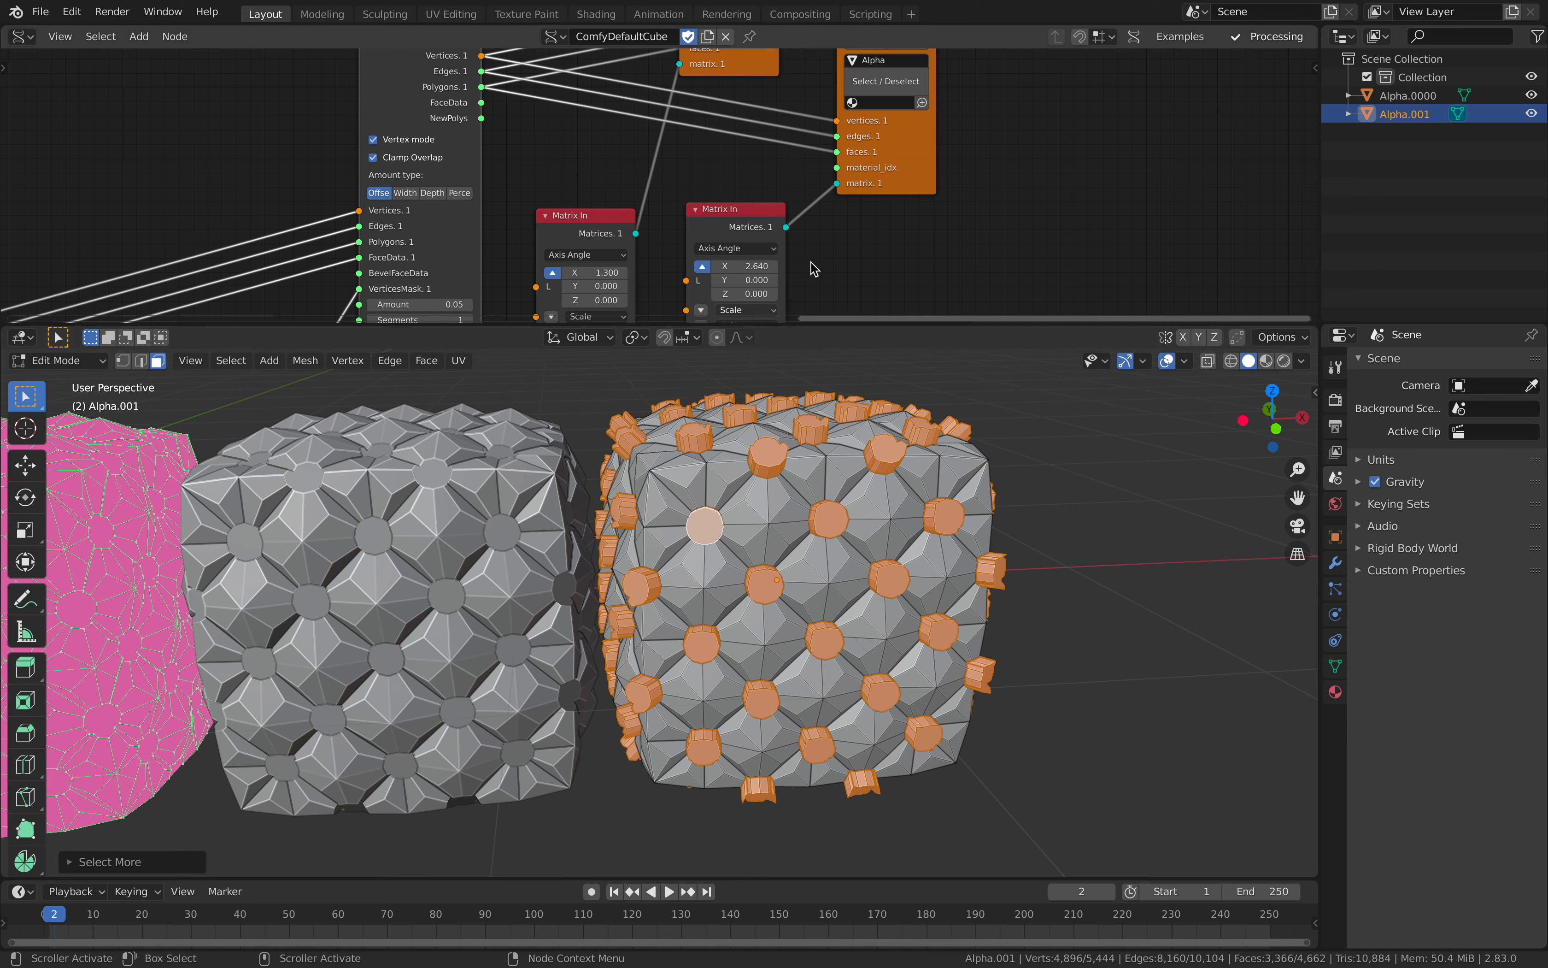
# Step: Set the transform pivot point to Individual Origins and scale the selected extrusions down to about 0.41
pyautogui.scroll(-3, 812, 240)
pyautogui.moveTo(795, 229); pyautogui.dragTo(833, 211, button='middle')
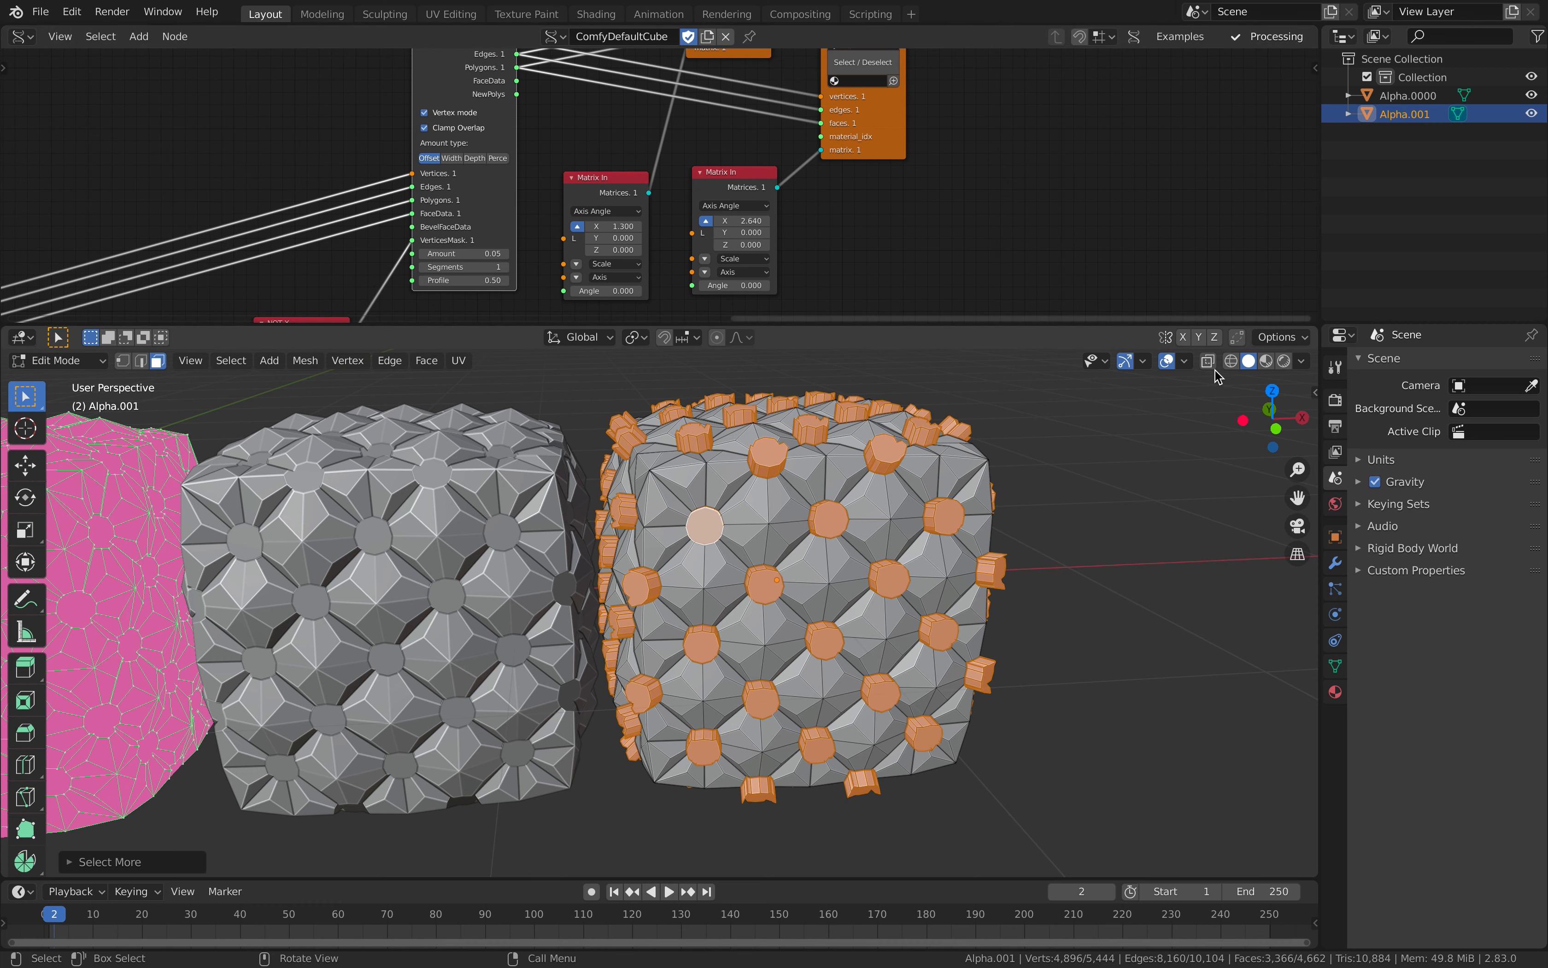
pyautogui.click(636, 337)
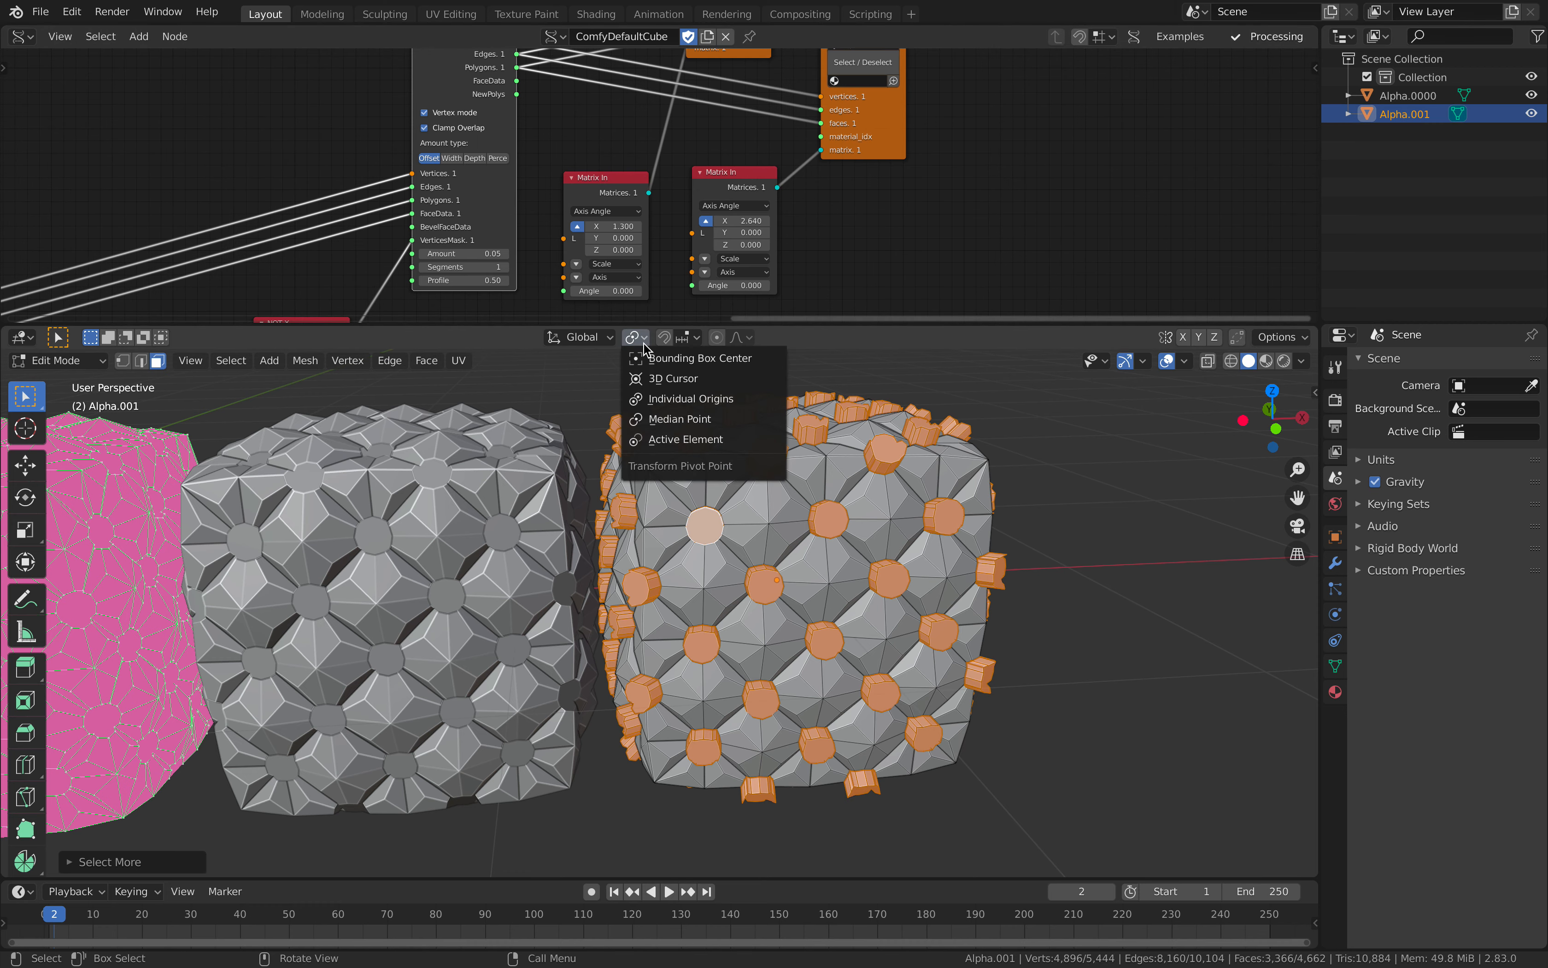
pyautogui.click(680, 405)
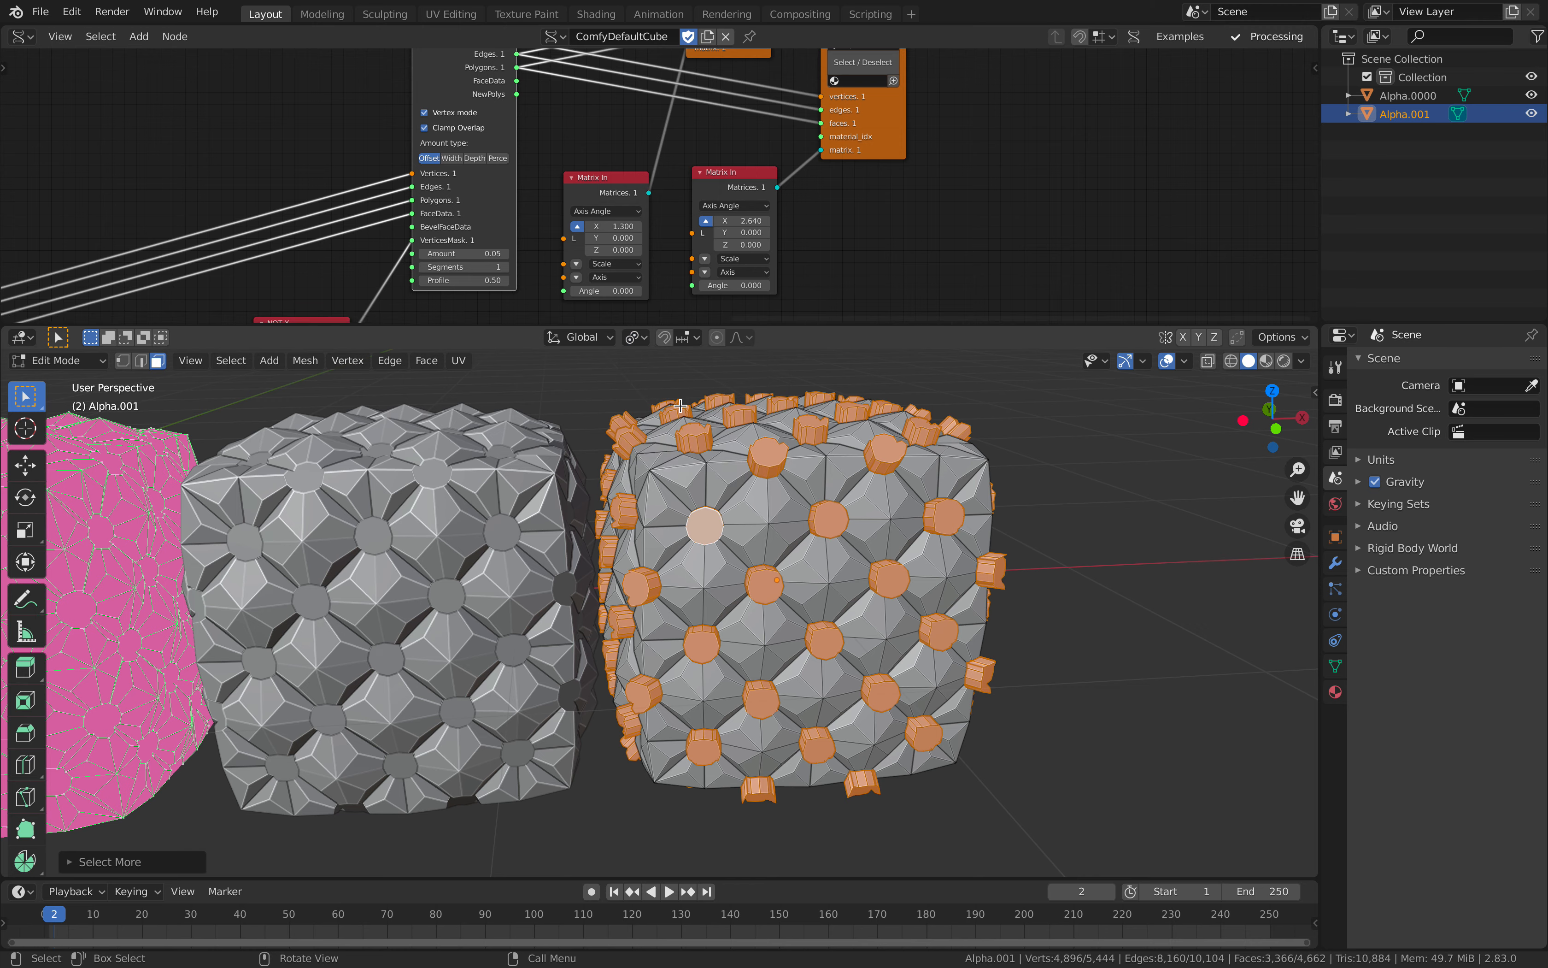
pyautogui.press('s')
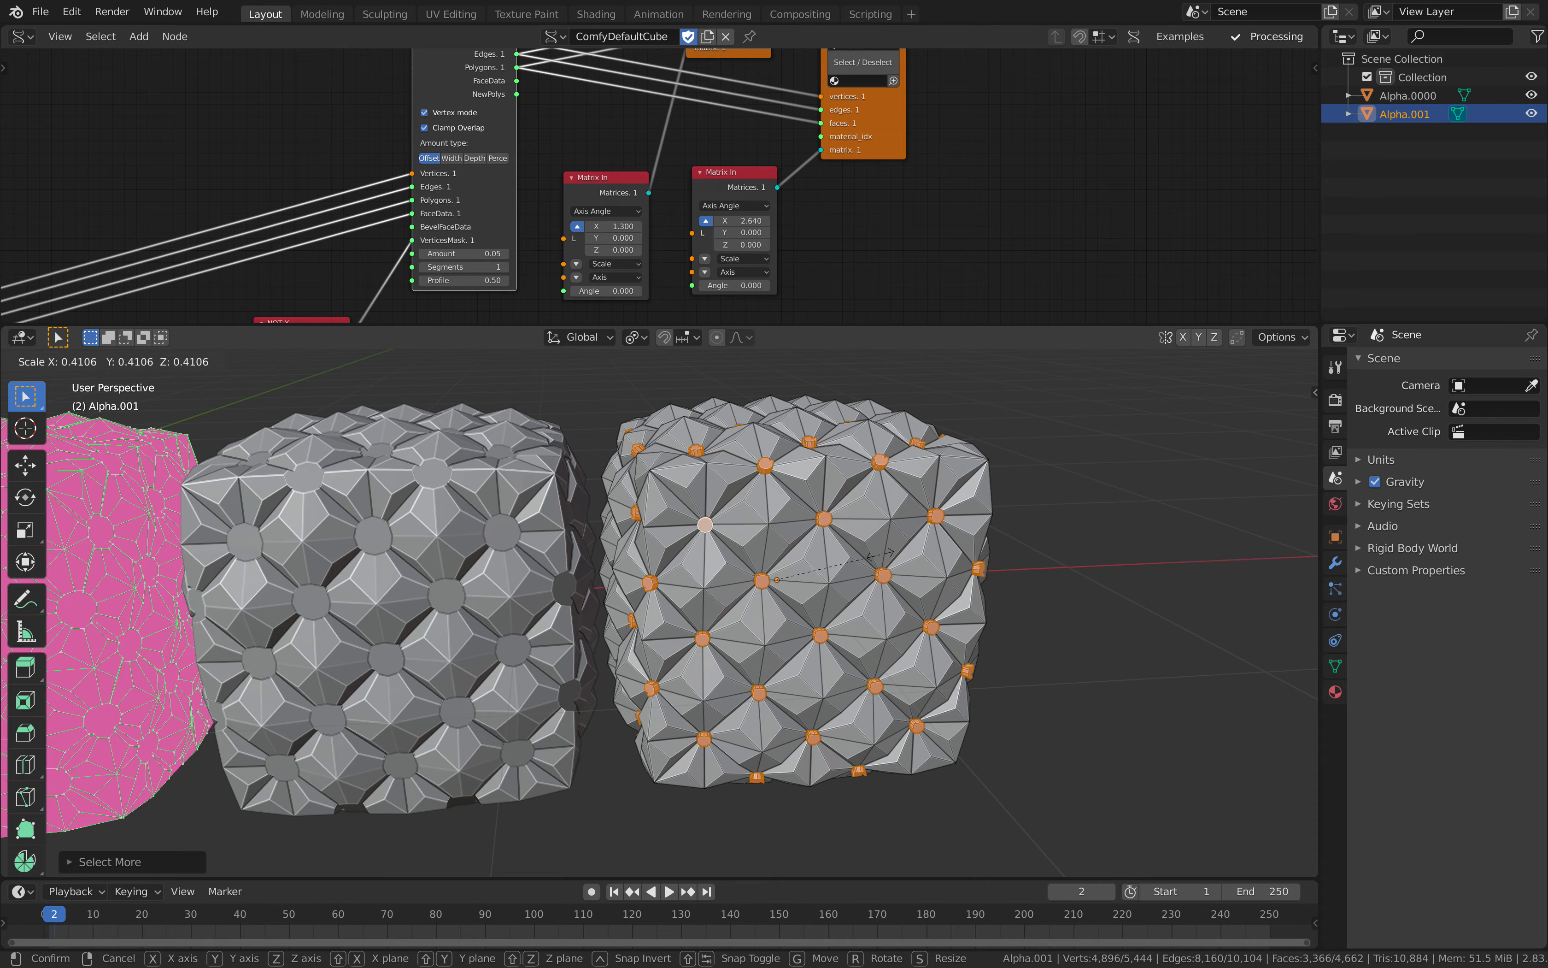
pyautogui.click(880, 554)
pyautogui.moveTo(879, 554)
pyautogui.mouseDown(button='middle')
pyautogui.moveTo(807, 569)
pyautogui.moveTo(850, 561)
pyautogui.mouseUp(button='middle')
# Step: Return to Object Mode, duplicate Alpha.001 and place the copy about 1.22 m along the global X axis
pyautogui.press('Tab')
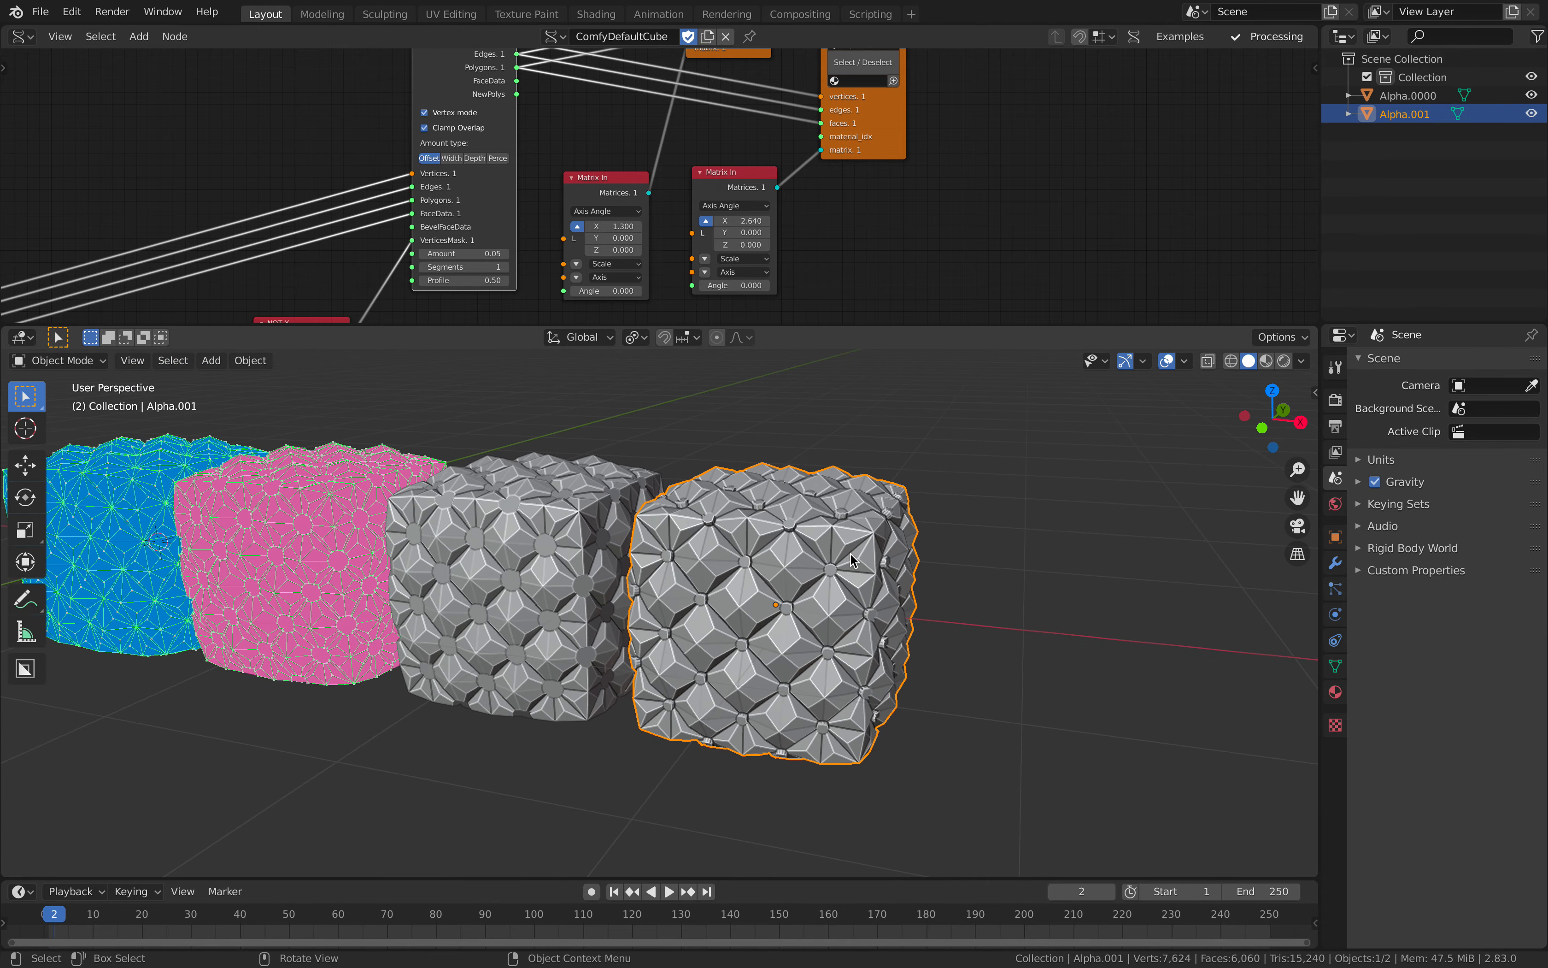
pyautogui.hotkey('shift', 'd')
pyautogui.press('x')
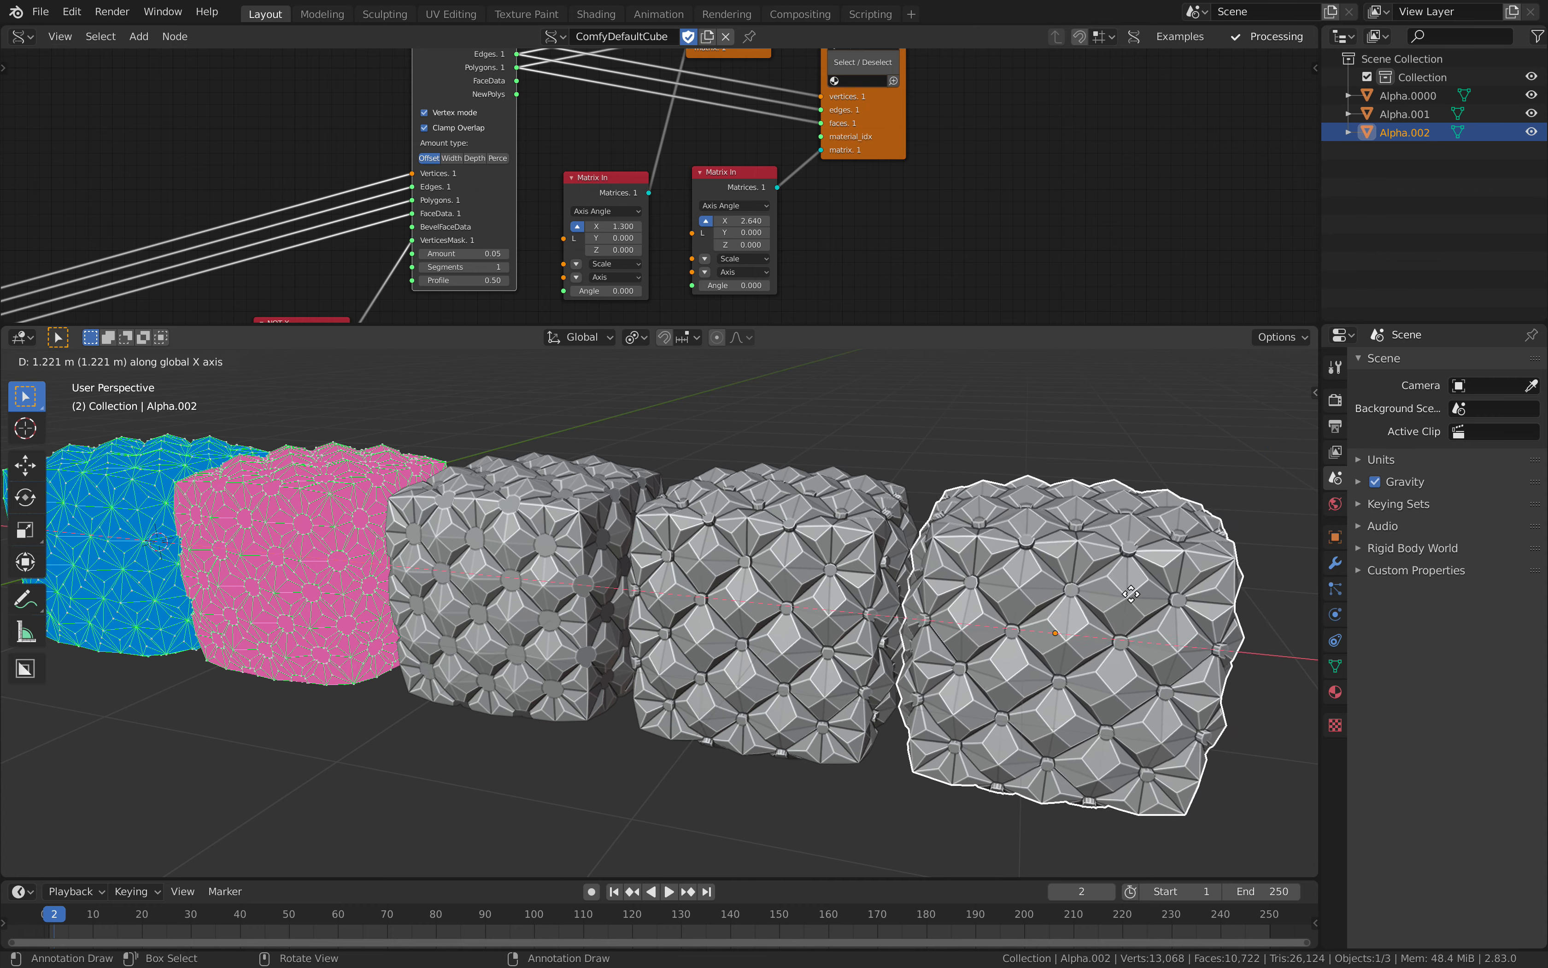
pyautogui.click(1135, 598)
# Step: Add a level 2 Subdivision Surface modifier to the new copy, shade it smooth and deselect everything
pyautogui.hotkey('ctrl', '2')
pyautogui.moveTo(1056, 567); pyautogui.dragTo(1054, 545, button='middle')
pyautogui.rightClick(1055, 545)
pyautogui.click(1056, 545)
pyautogui.moveTo(959, 540); pyautogui.dragTo(892, 523, button='middle')
pyautogui.scroll(-3, 907, 469)
pyautogui.scroll(2, 980, 569)
pyautogui.hotkey('alt', 'a')
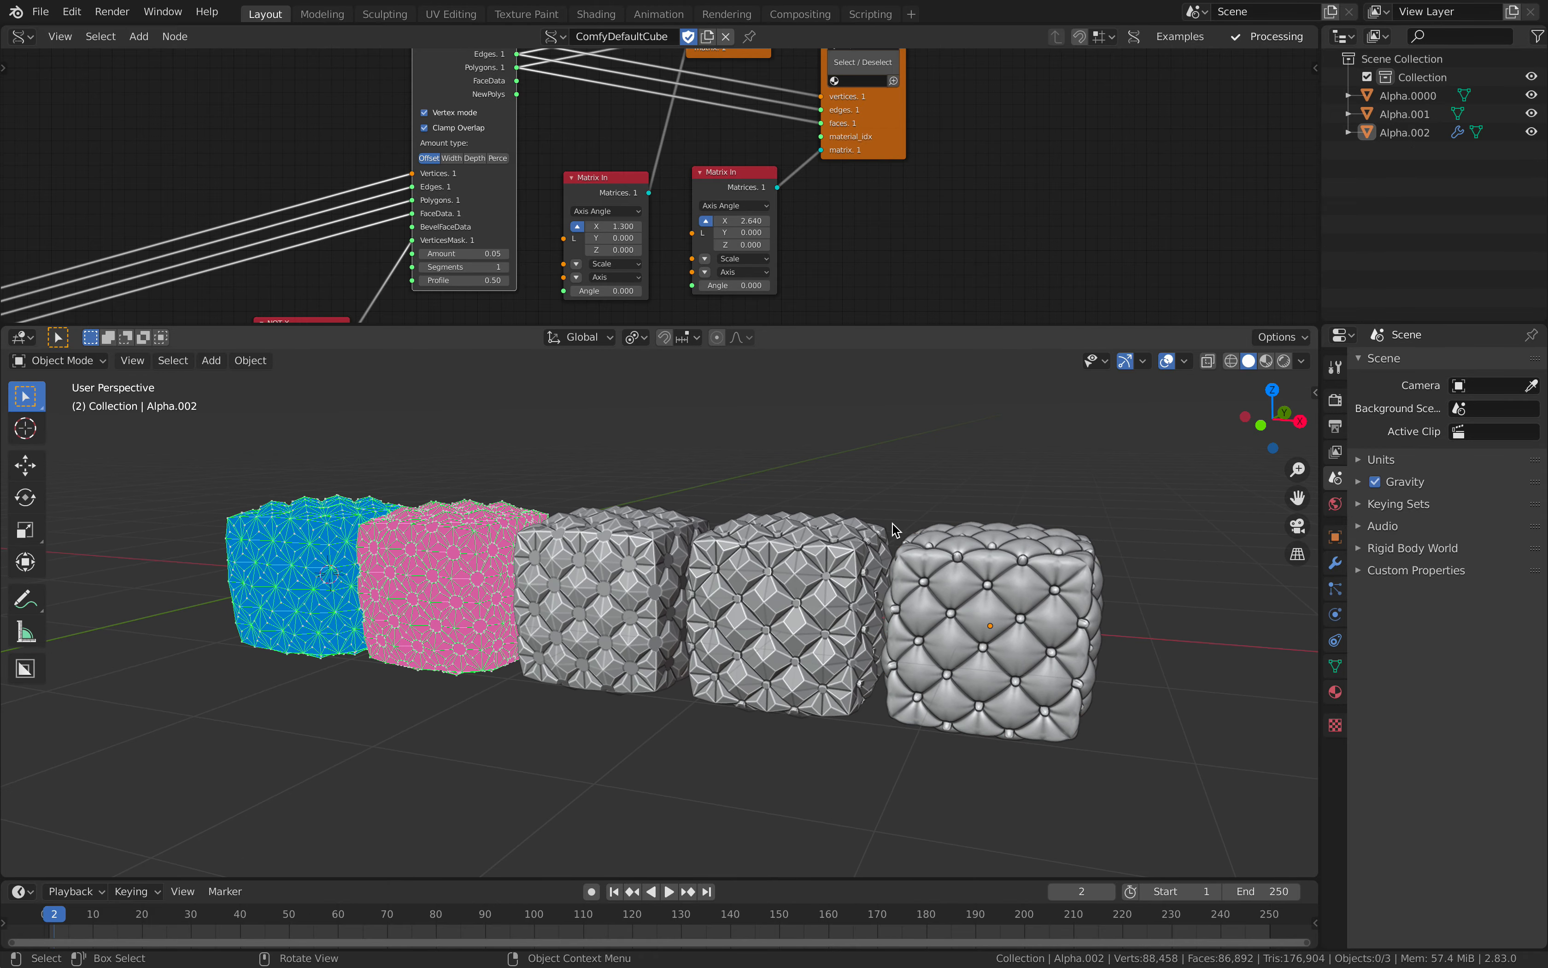
# Step: Compare the faceted, extruded and smoothed cubes with the blue and pink preview cubes in the 3D viewport
pyautogui.click(835, 545)
pyautogui.scroll(4, 486, 528)
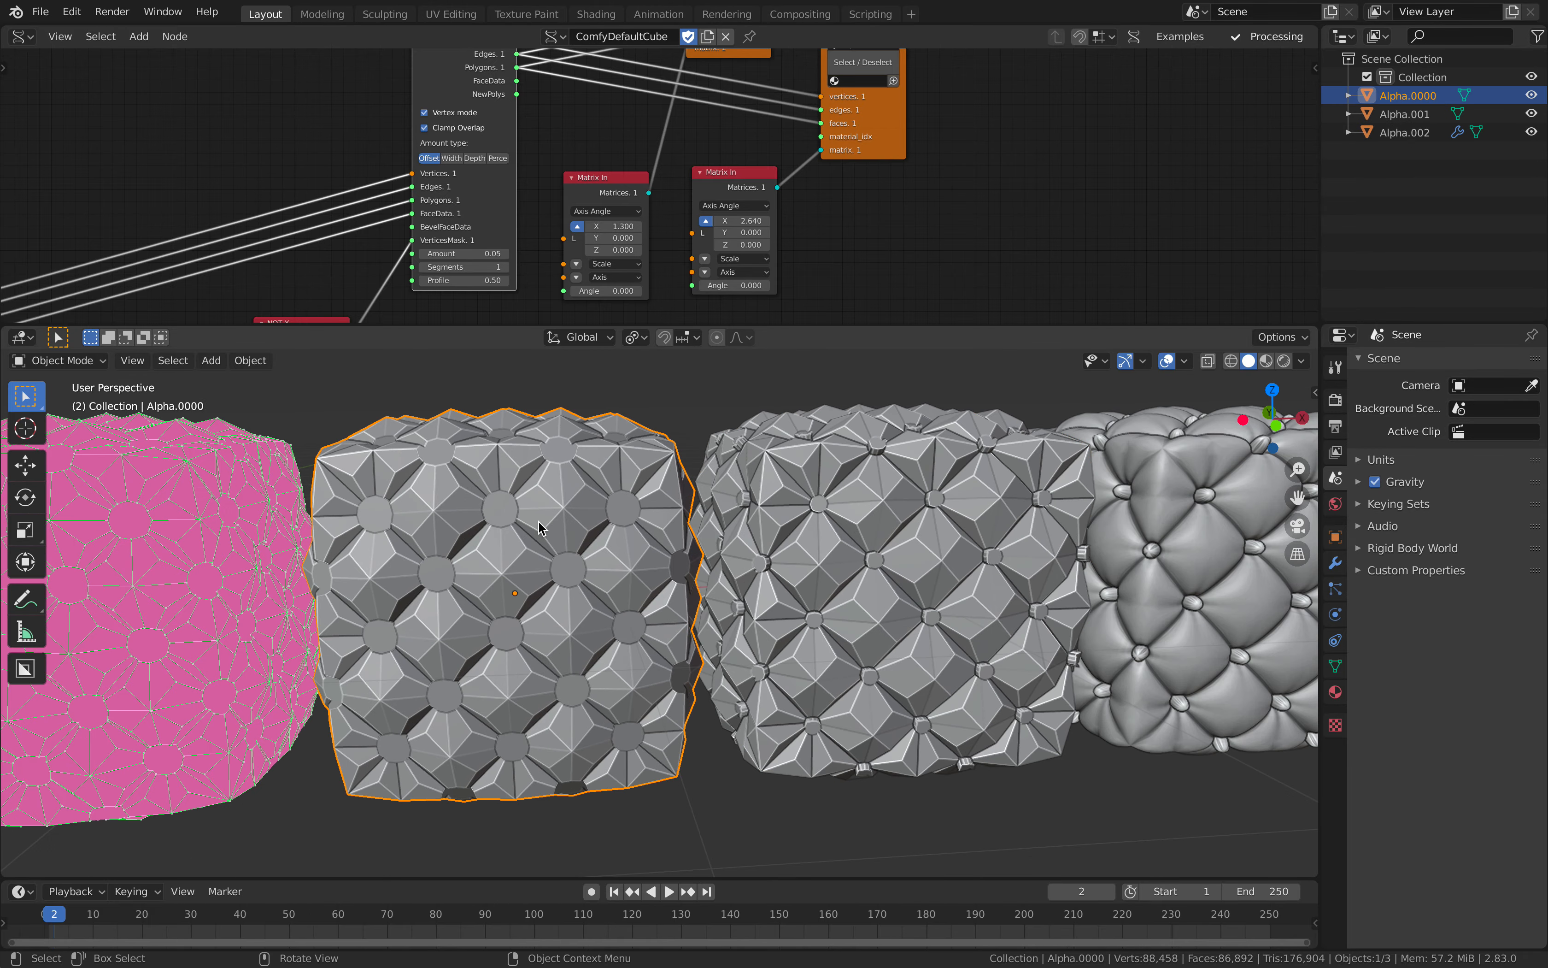
pyautogui.moveTo(536, 510); pyautogui.dragTo(662, 507, button='middle')
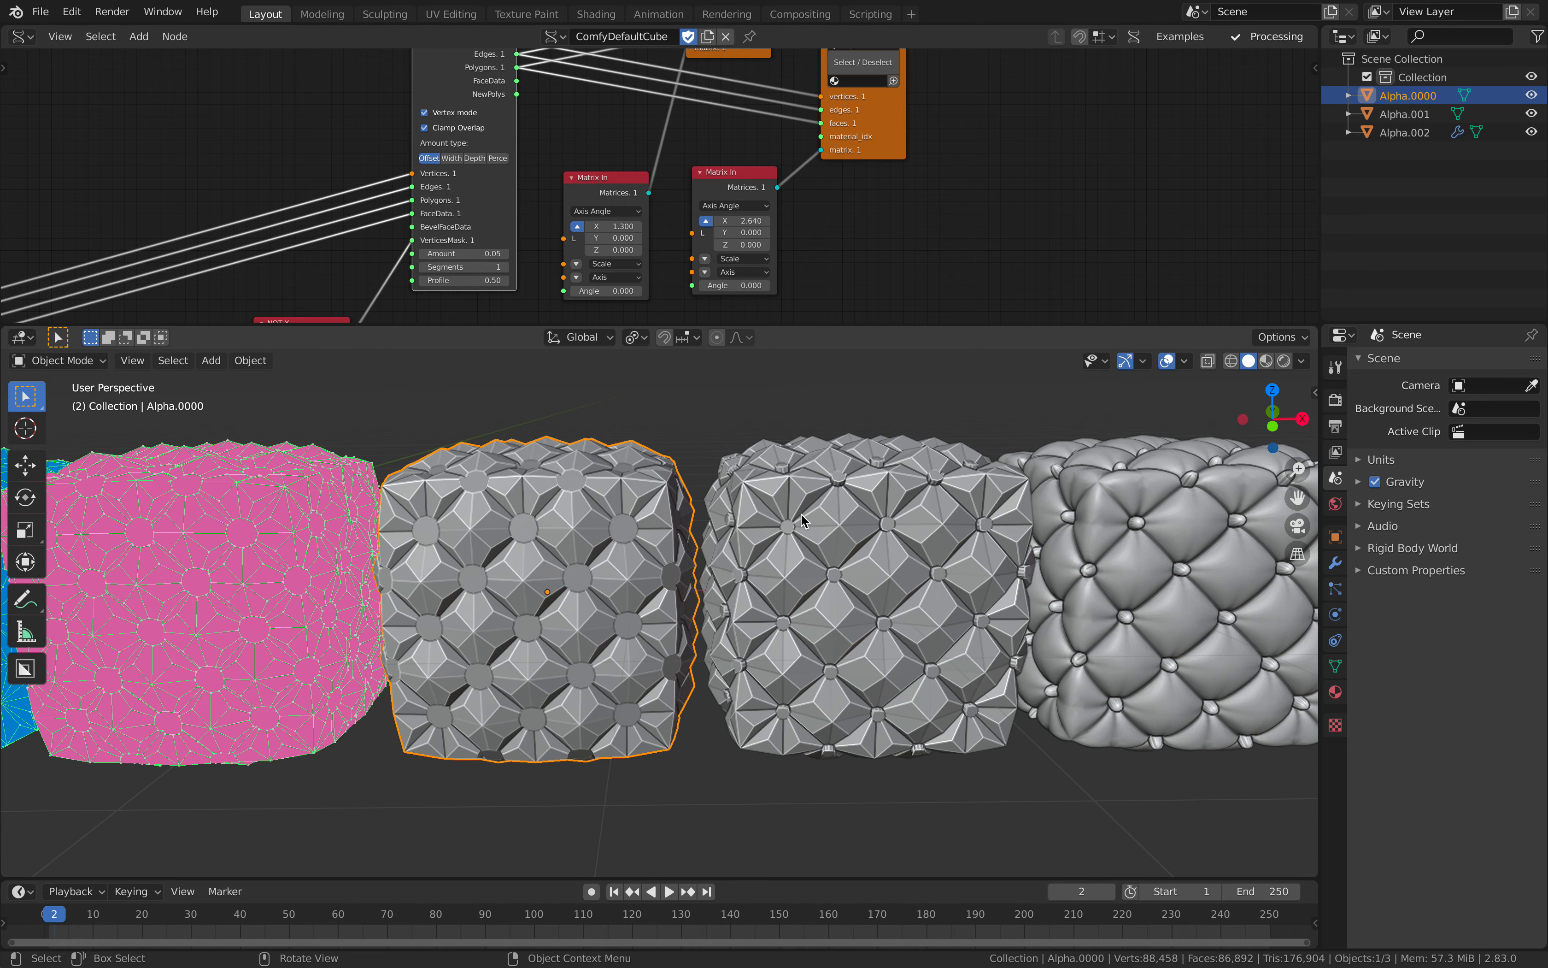
pyautogui.moveTo(797, 515); pyautogui.dragTo(798, 476, button='middle')
pyautogui.click(809, 429)
pyautogui.hotkey('ctrl', 'Right')
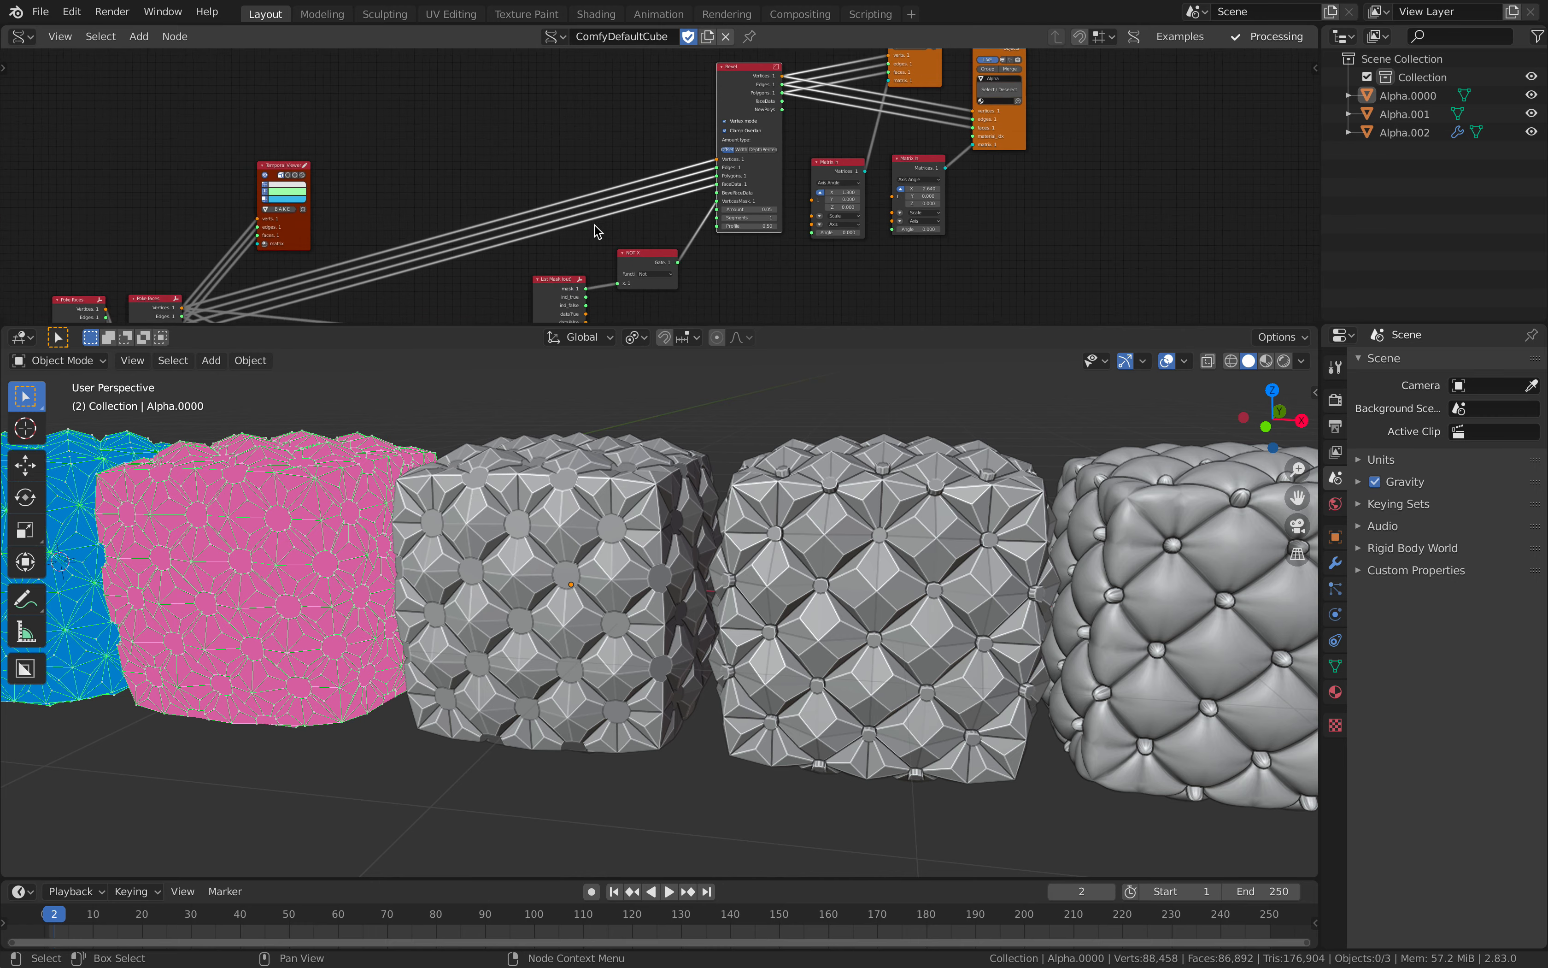
pyautogui.scroll(-2, 624, 518)
pyautogui.scroll(3, 604, 553)
pyautogui.keyDown('shift'); pyautogui.moveTo(339, 525); pyautogui.dragTo(678, 525, button='middle'); pyautogui.keyUp('shift')
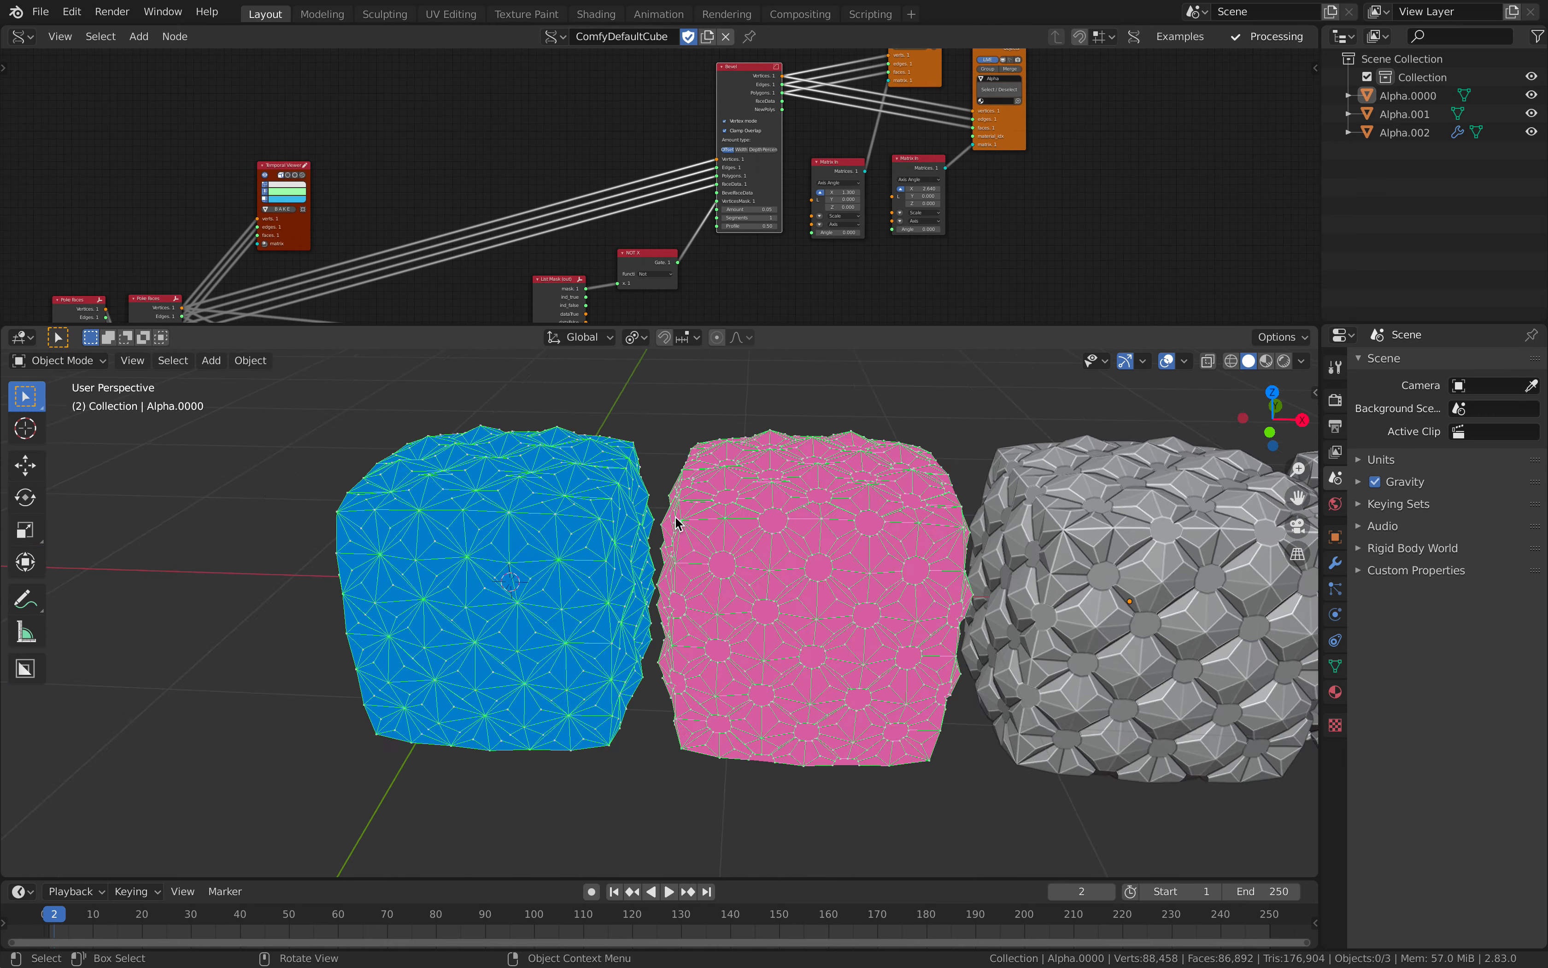
# Step: Toggle the Temporal Viewer node's display to check which preview cube it draws
pyautogui.scroll(2, 678, 525)
pyautogui.moveTo(587, 234); pyautogui.dragTo(783, 194, button='middle')
pyautogui.moveTo(639, 158); pyautogui.dragTo(786, 173, button='middle')
pyautogui.scroll(8, 713, 172)
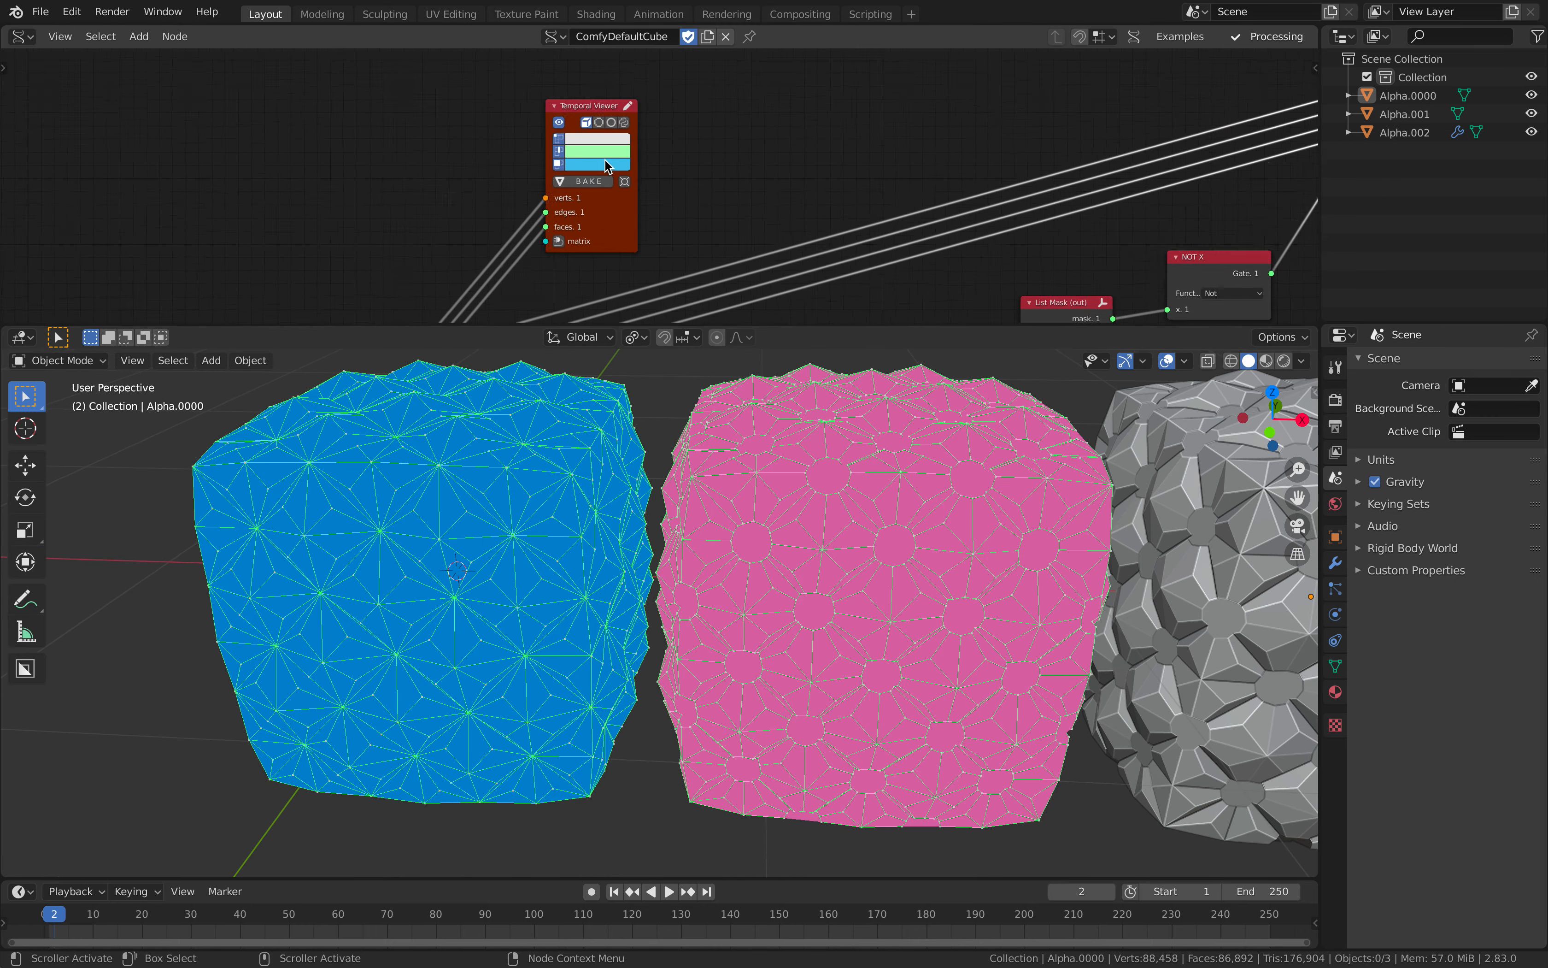
pyautogui.click(552, 118)
pyautogui.click(552, 118)
pyautogui.click(551, 118)
pyautogui.click(552, 118)
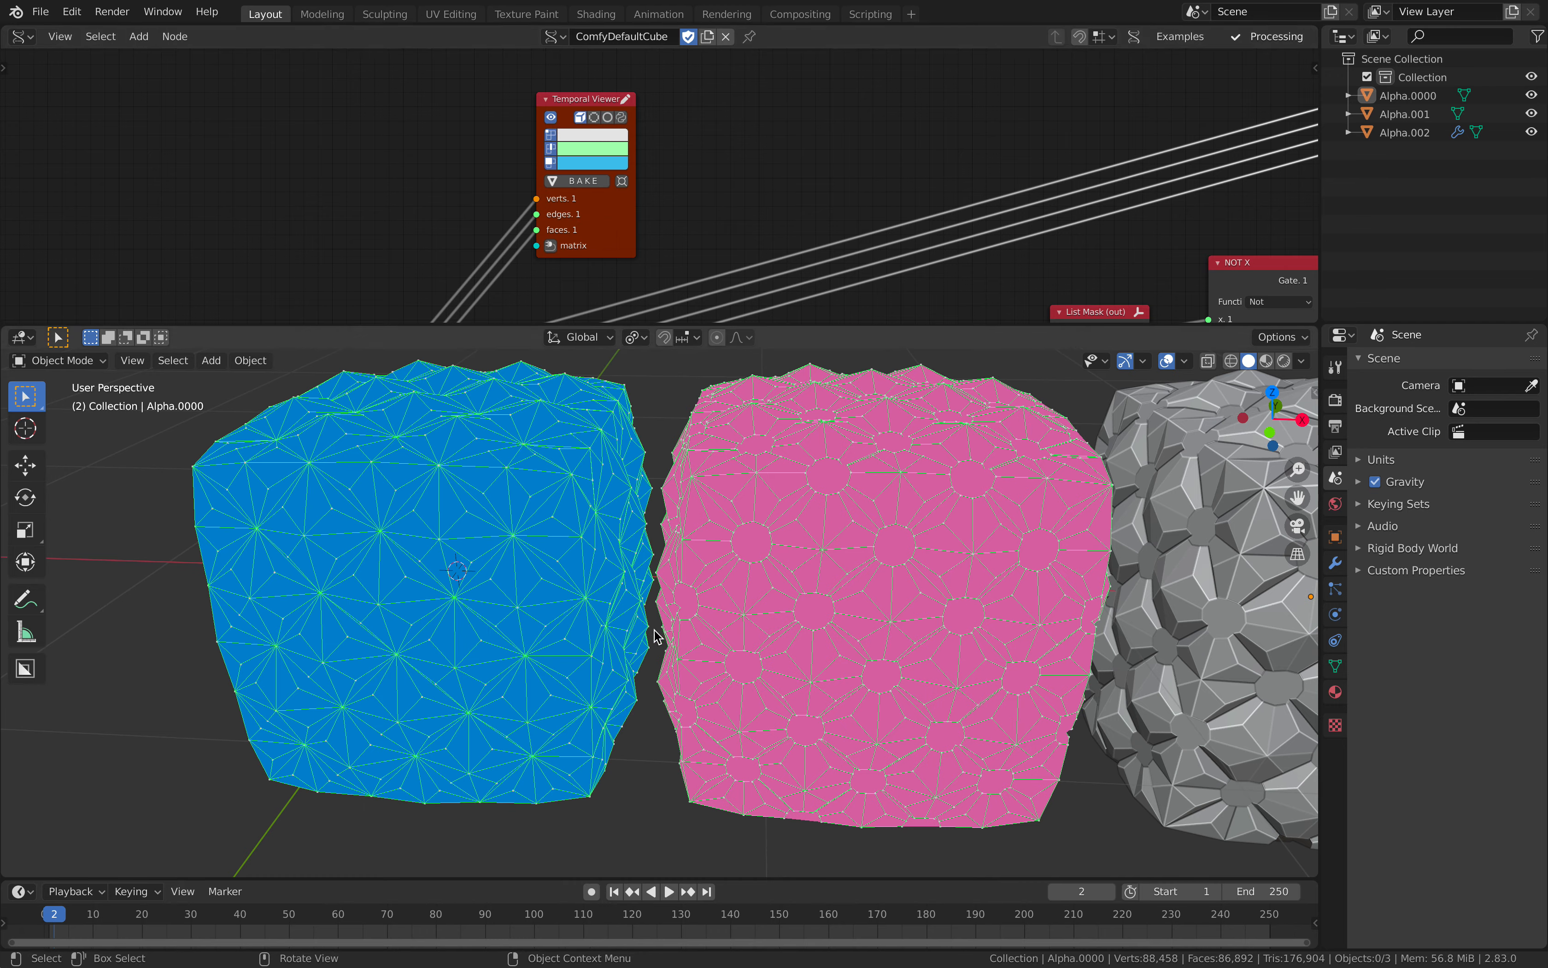
pyautogui.moveTo(735, 671); pyautogui.dragTo(673, 576, button='middle')
pyautogui.scroll(-6, 652, 567)
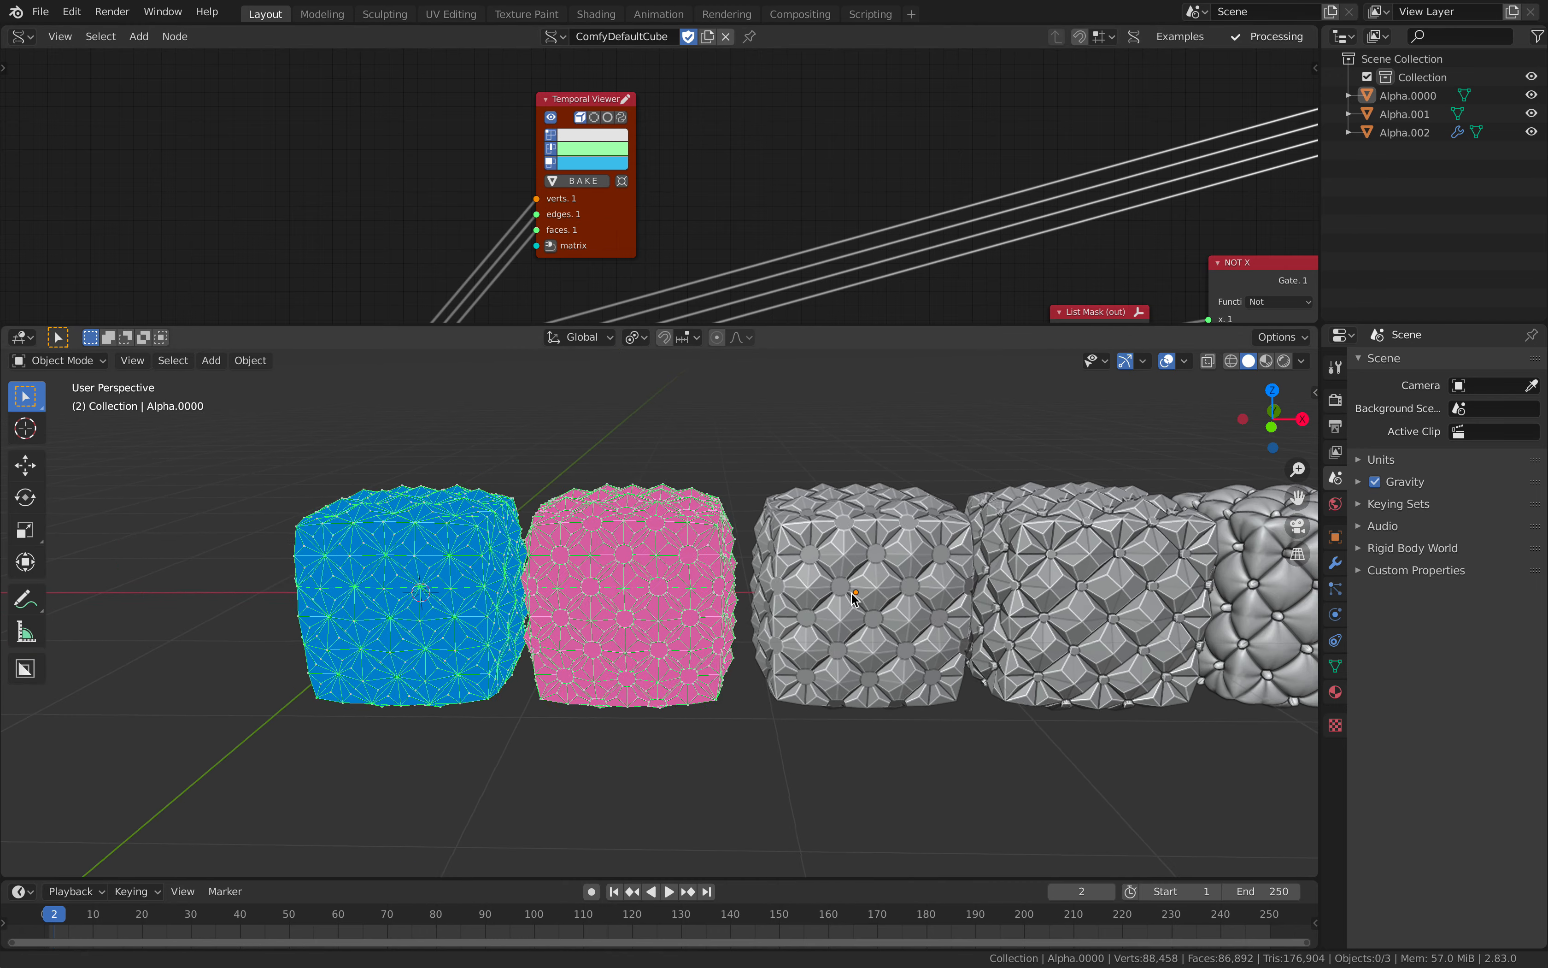
# Step: Move the Box node farther away from the Subdivide node at the start of the node tree
pyautogui.moveTo(407, 229); pyautogui.dragTo(715, 129, button='middle')
pyautogui.scroll(1, 725, 145)
pyautogui.moveTo(643, 205); pyautogui.dragTo(877, 50, button='middle')
pyautogui.scroll(-2, 725, 145)
pyautogui.scroll(1, 658, 128)
pyautogui.moveTo(463, 141); pyautogui.dragTo(363, 114)
pyautogui.moveTo(459, 213); pyautogui.dragTo(483, 176, button='middle')
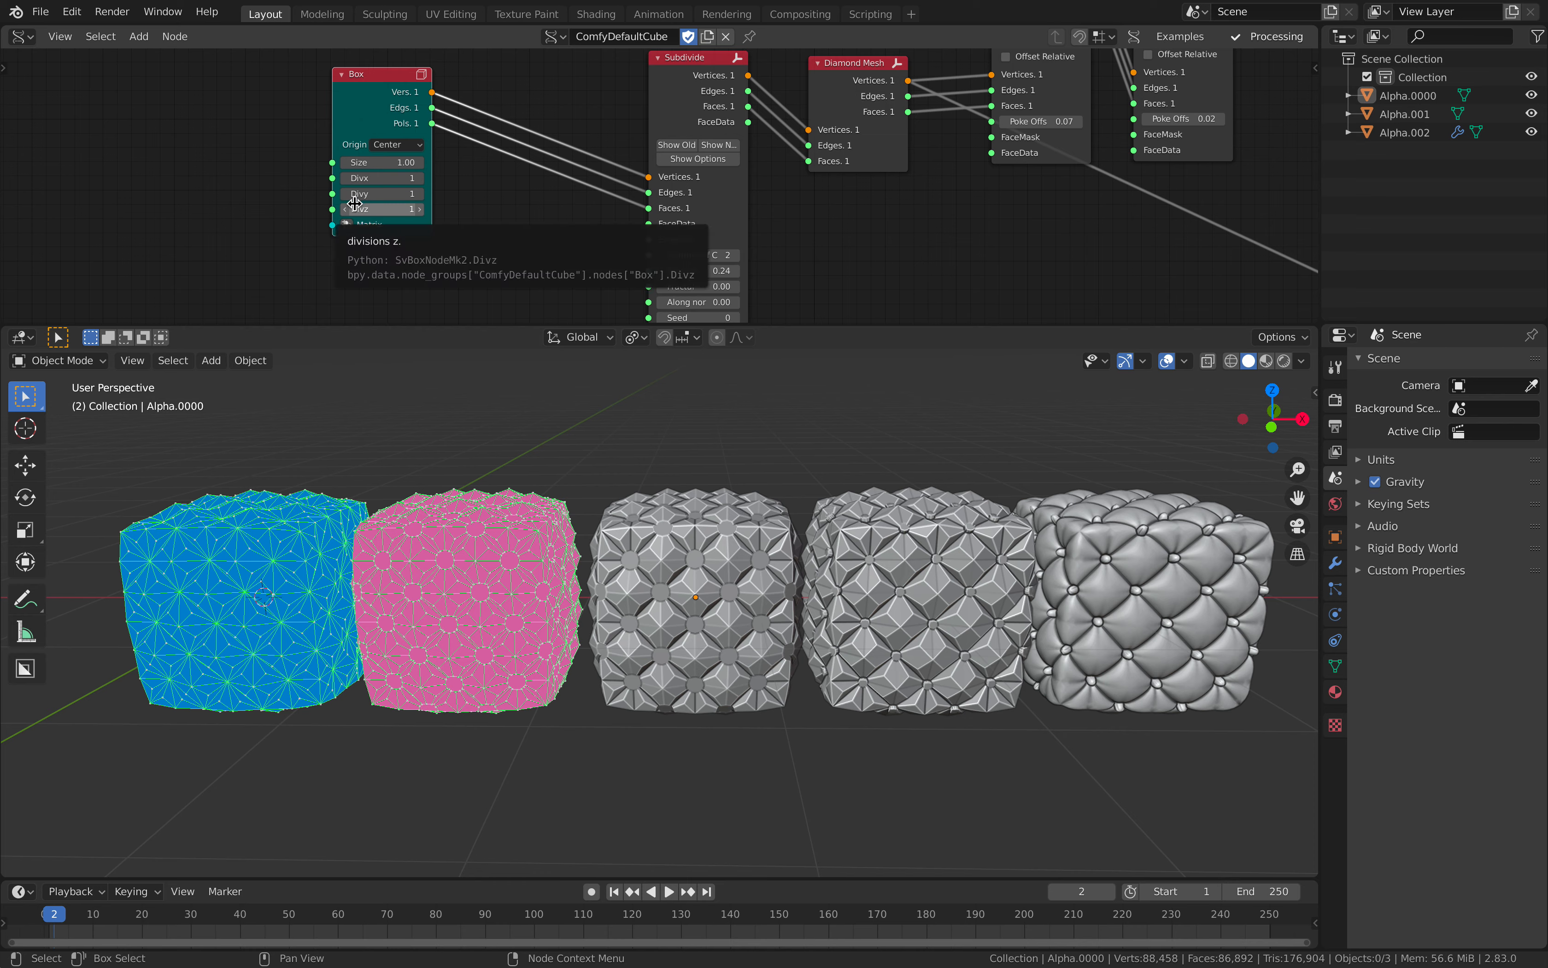
pyautogui.moveTo(369, 102); pyautogui.dragTo(295, 96)
pyautogui.moveTo(442, 224); pyautogui.dragTo(431, 193, button='middle')
# Step: Add an IcoSphere node and place it just below the Box node, ahead of the Subdivide node
pyautogui.hotkey('shift', 'a')
pyautogui.write('sico')
pyautogui.press('Return')
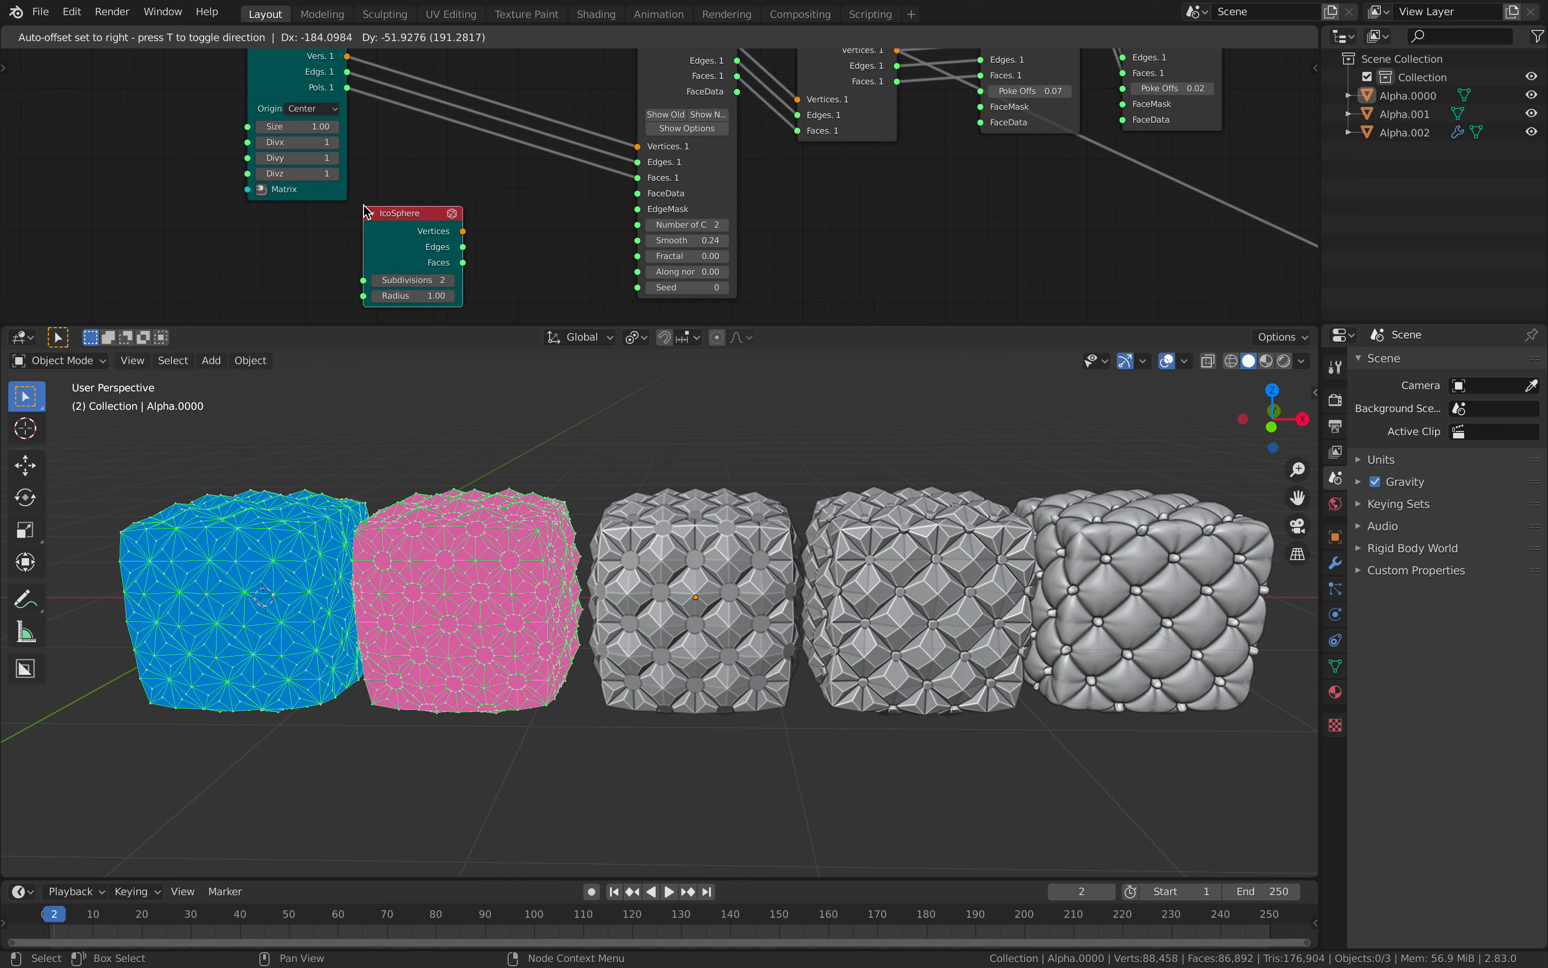
pyautogui.click(367, 212)
pyautogui.moveTo(410, 218); pyautogui.dragTo(423, 181)
pyautogui.moveTo(428, 185); pyautogui.dragTo(423, 235, button='middle')
pyautogui.click(685, 112)
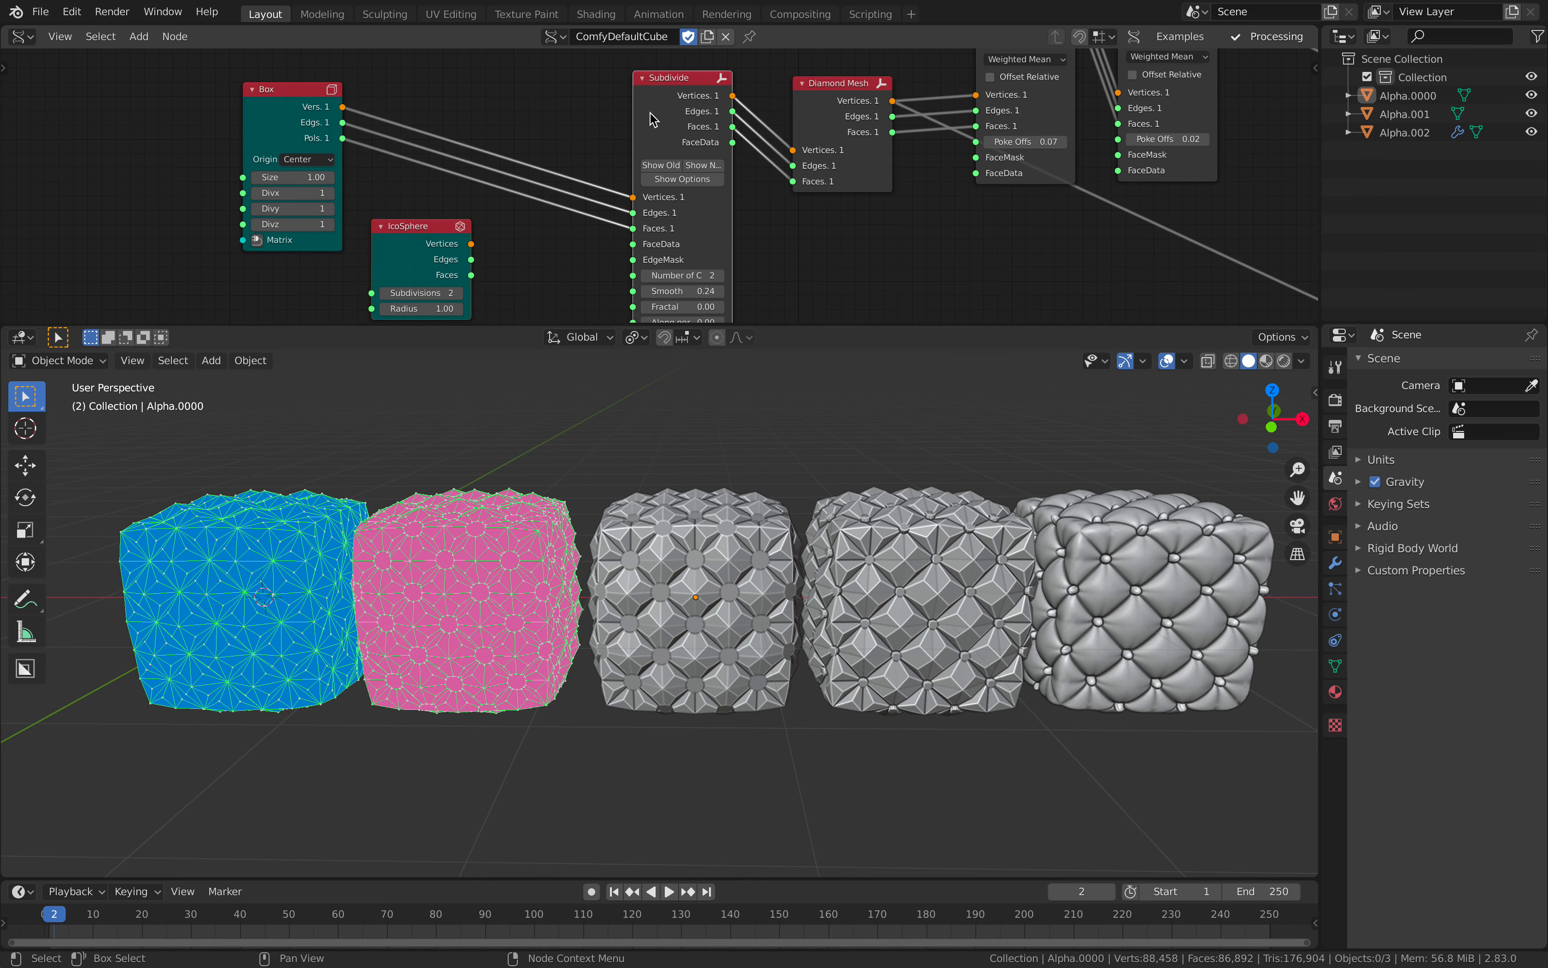
# Step: Try feeding the IcoSphere node's vertices, edges and faces into the Subdivide node instead of the Box
pyautogui.hotkey('shift', 'f')
pyautogui.moveTo(614, 555); pyautogui.dragTo(625, 608, button='middle')
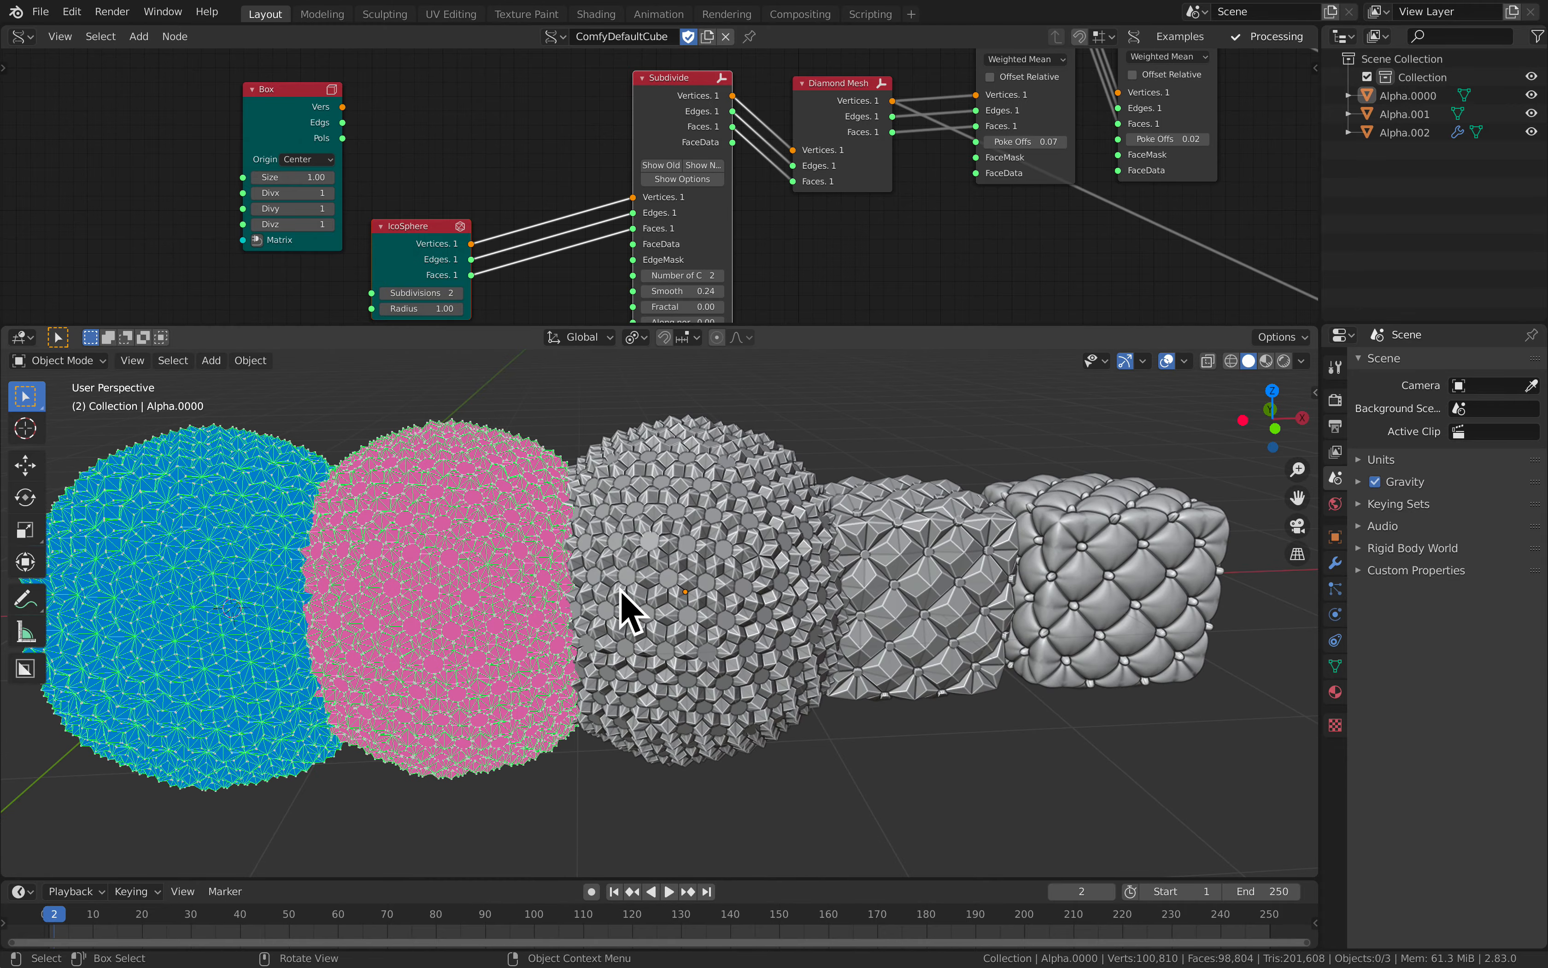
# Step: Reconnect the Box node to the Subdivide node, move the Box closer to it, and lower the IcoSphere node
pyautogui.hotkey('shift', 'f')
pyautogui.click(534, 104)
pyautogui.moveTo(439, 237); pyautogui.dragTo(435, 270)
pyautogui.moveTo(292, 116); pyautogui.dragTo(456, 107)
pyautogui.scroll(1, 468, 178)
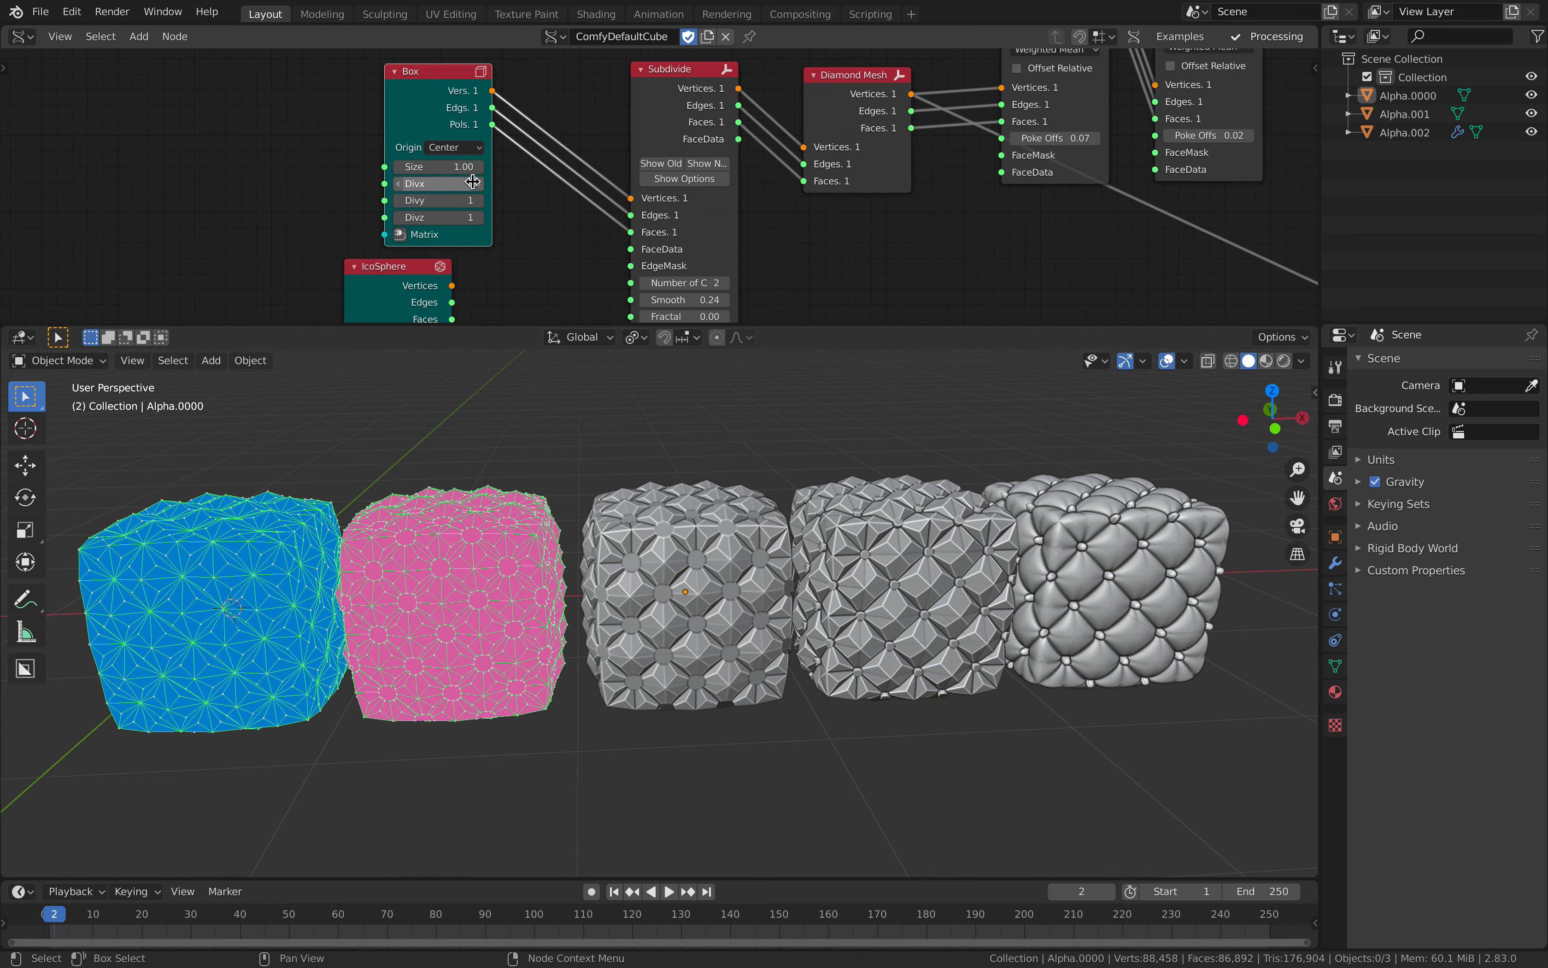
# Step: Set the Box node's Divx, Divy and Divz to 2
pyautogui.click(480, 184)
pyautogui.click(481, 201)
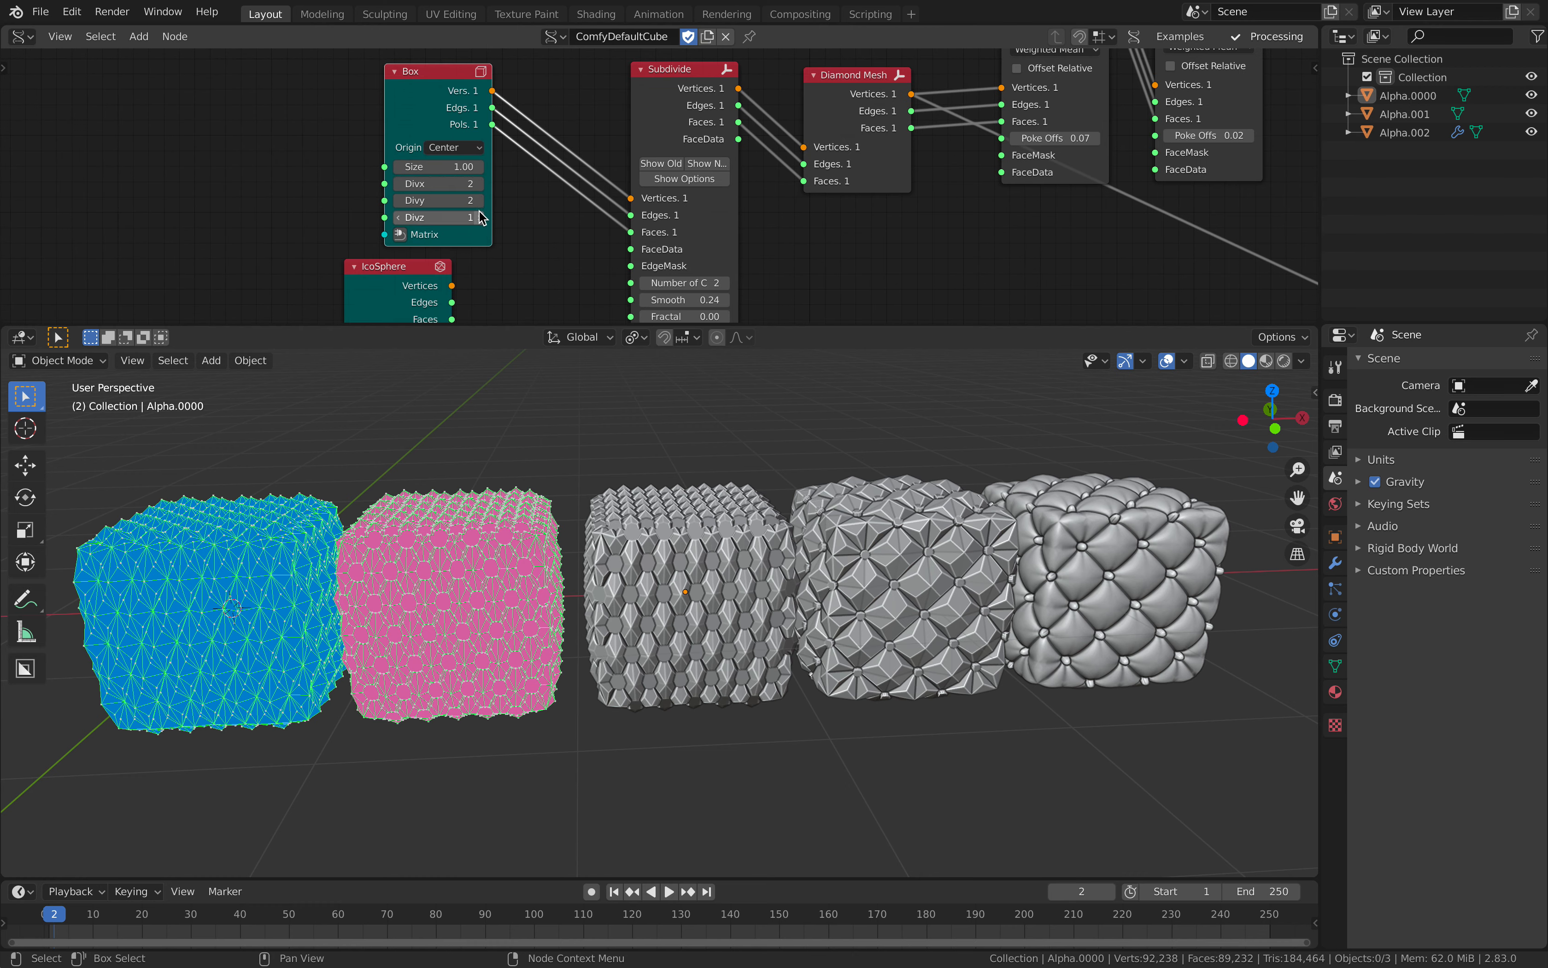
pyautogui.click(480, 218)
# Step: Set all three Box node divisions back to 1
pyautogui.moveTo(471, 184); pyautogui.dragTo(470, 218)
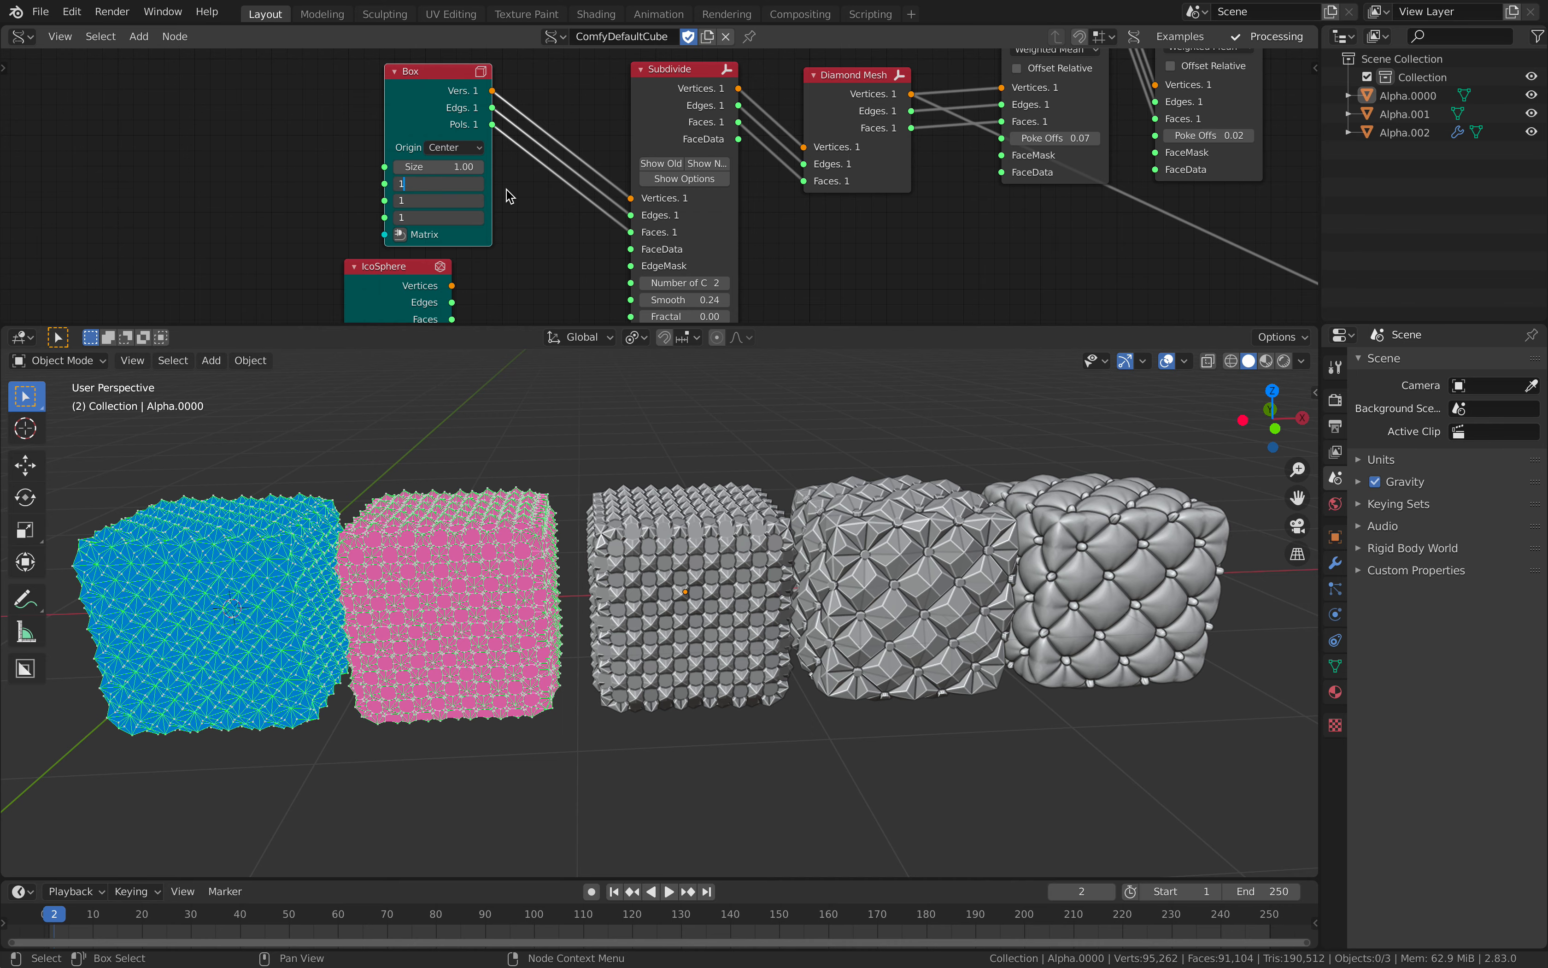
pyautogui.write('1')
pyautogui.press('Return')
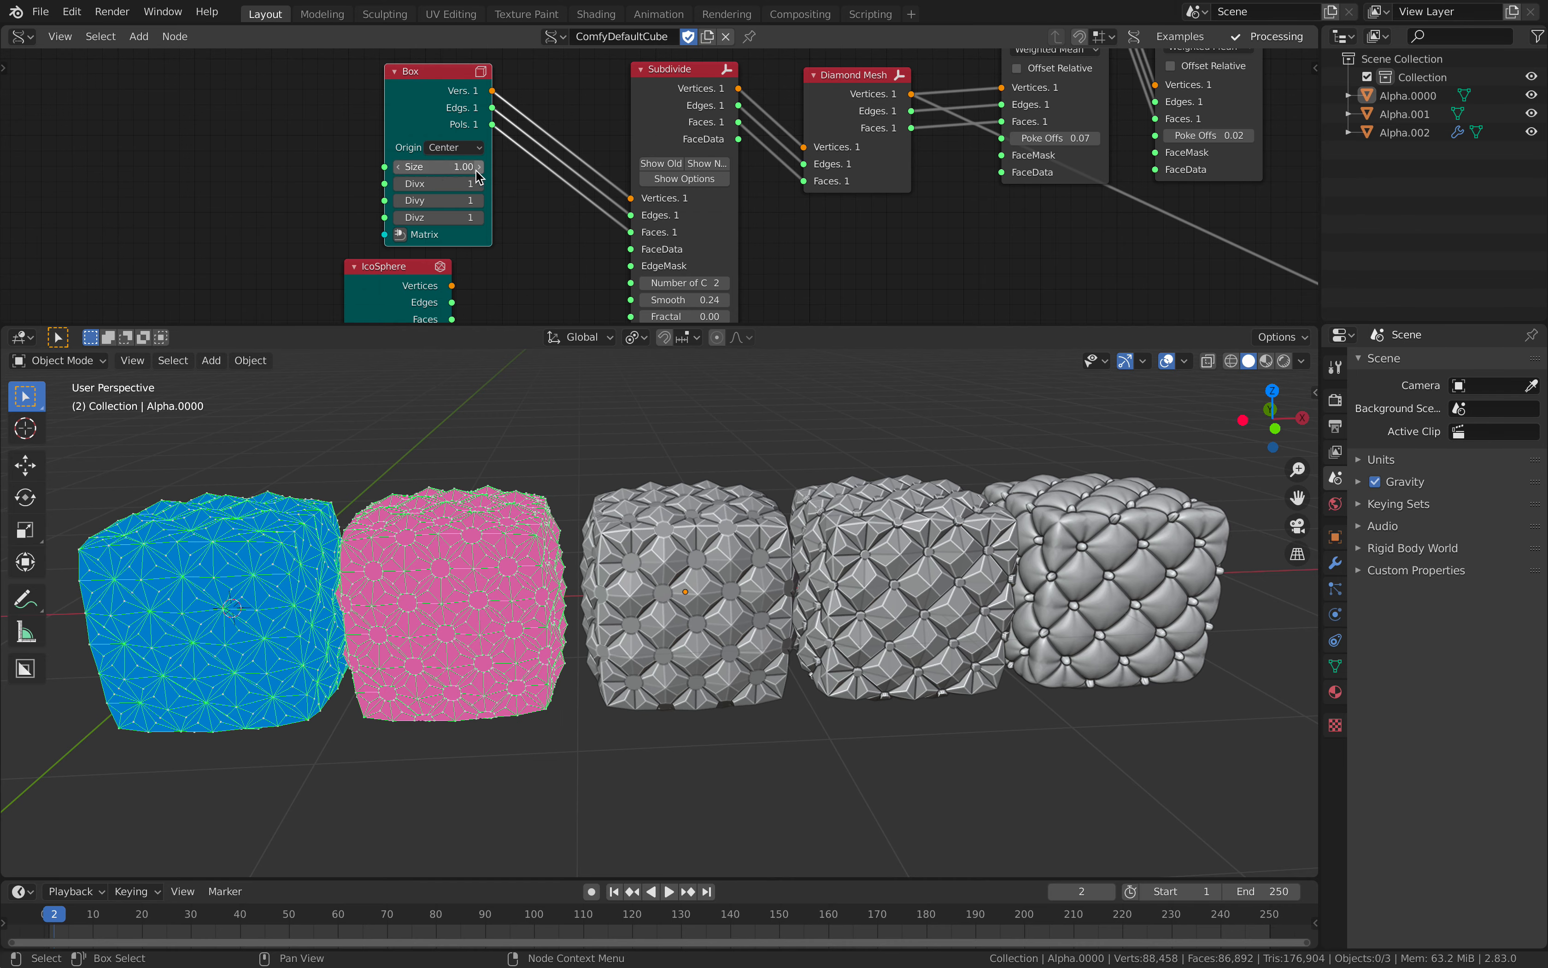
# Step: Try a lower Number of Cuts on the Subdivide node, and return it to 2
pyautogui.click(647, 283)
pyautogui.click(724, 283)
pyautogui.moveTo(818, 579); pyautogui.dragTo(767, 584, button='middle')
pyautogui.keyDown('shift'); pyautogui.moveTo(768, 584); pyautogui.dragTo(588, 596, button='middle'); pyautogui.keyUp('shift')
# Step: Enlarge the node editor area to give the Bevel and viewer end of the node tree more room
pyautogui.scroll(-3, 825, 186)
pyautogui.moveTo(825, 186); pyautogui.dragTo(182, 265, button='middle')
pyautogui.scroll(-4, 702, 194)
pyautogui.scroll(-4, 658, 206)
pyautogui.moveTo(702, 194); pyautogui.dragTo(580, 220, button='middle')
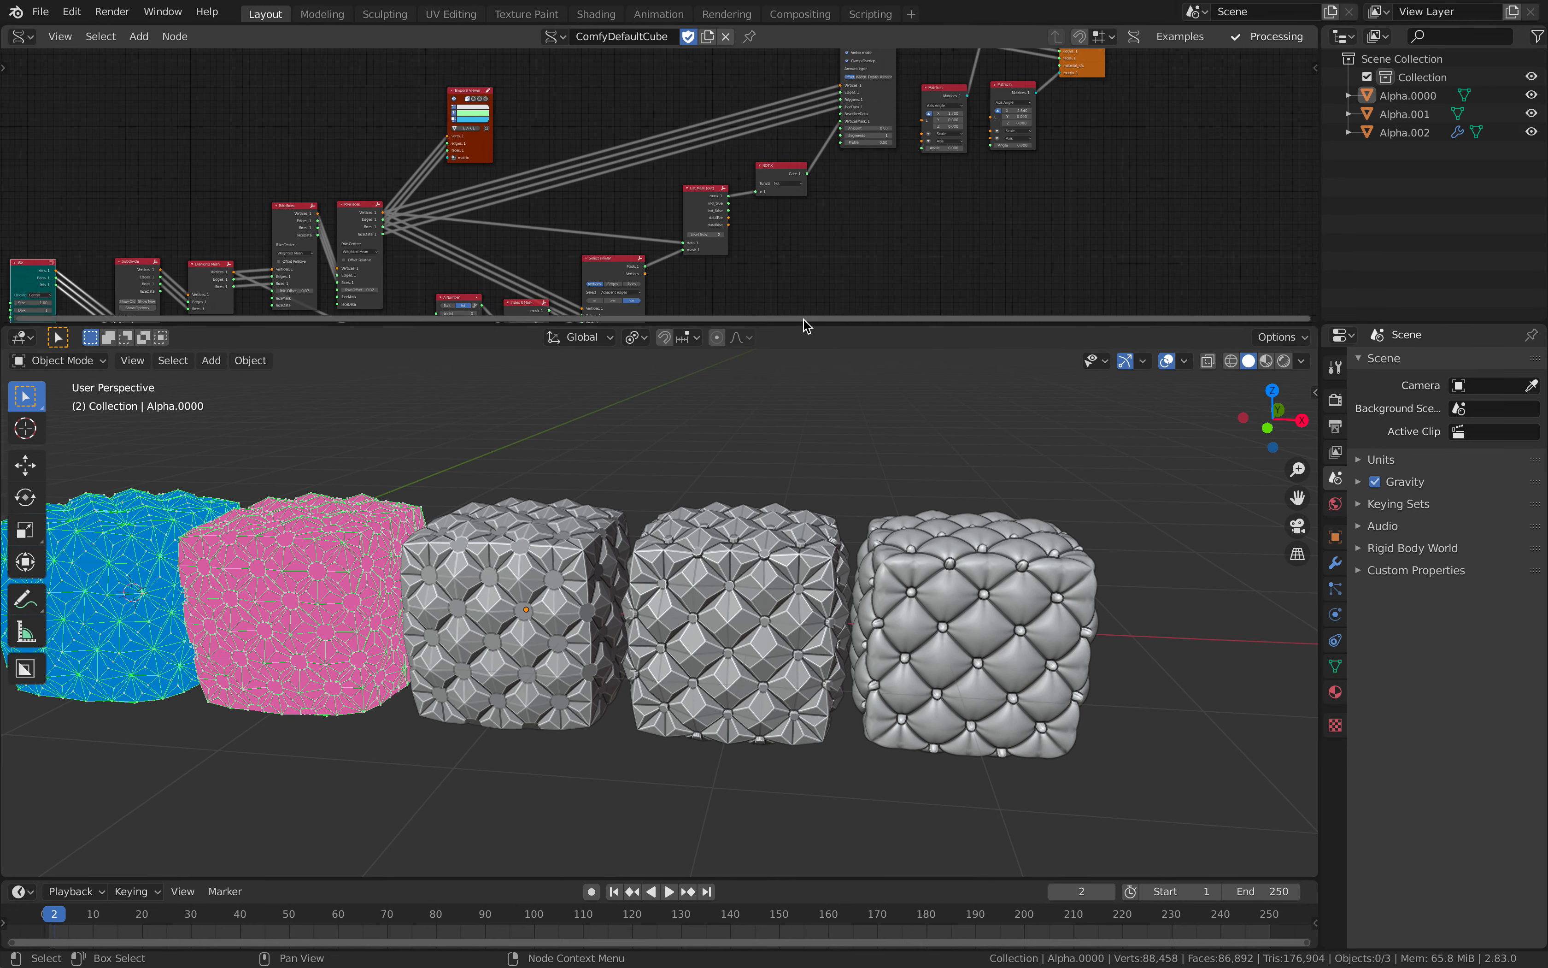
pyautogui.moveTo(805, 324); pyautogui.dragTo(805, 423)
pyautogui.scroll(3, 742, 311)
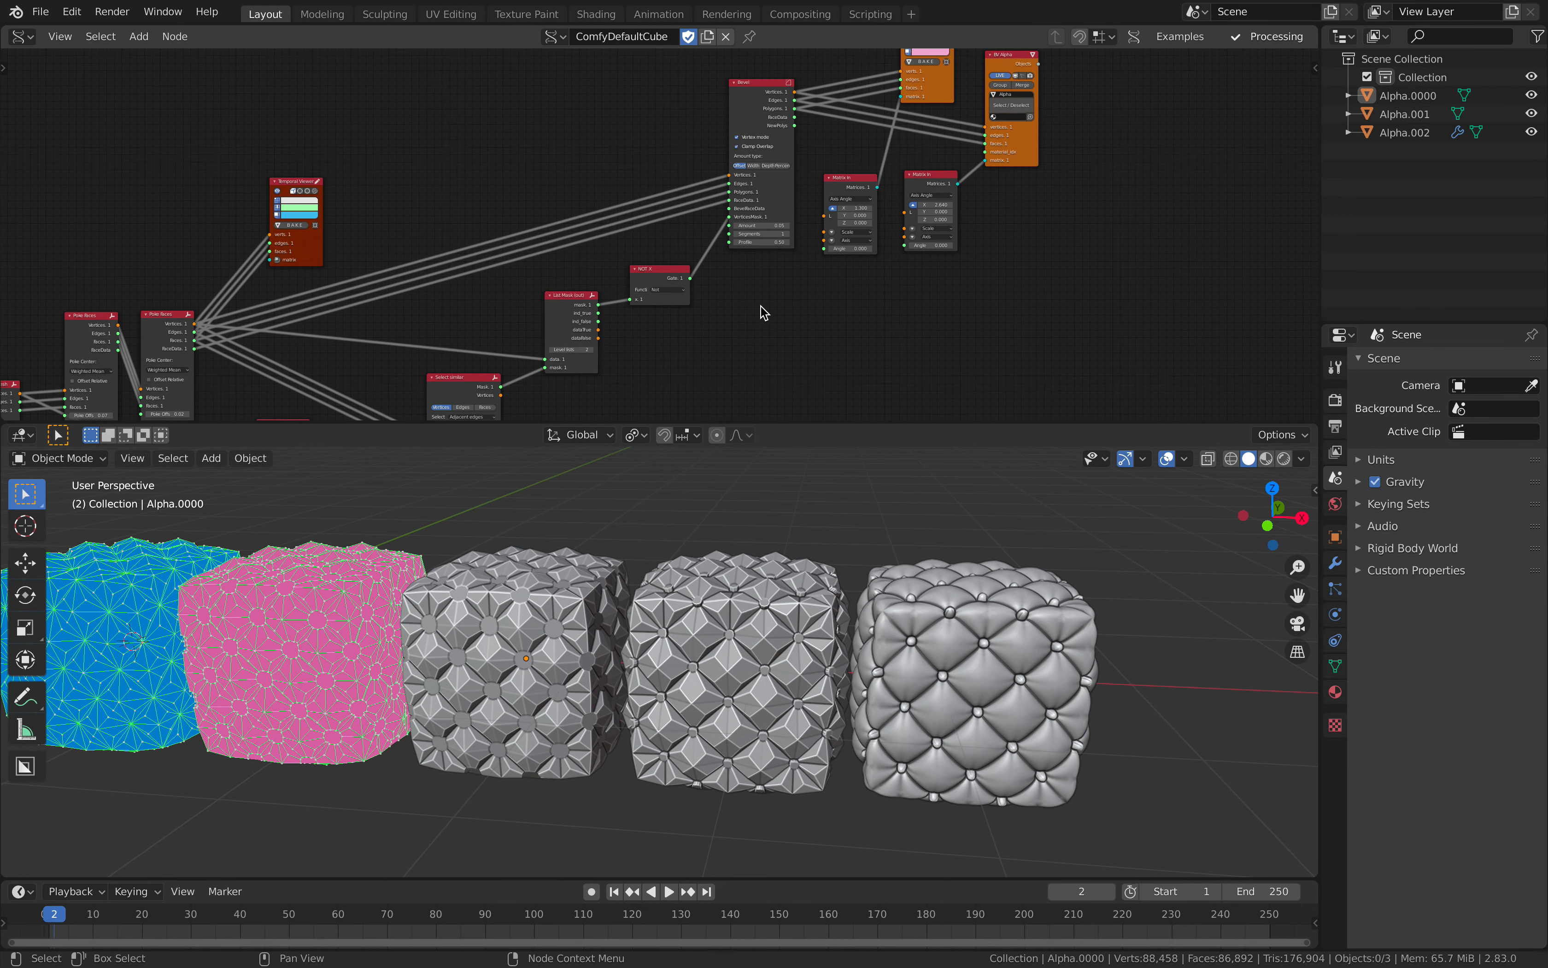
# Step: Spread out the Bevel, Matrix In and BV Alpha nodes at the end of the tree, and save the file
pyautogui.moveTo(759, 99); pyautogui.dragTo(764, 118)
pyautogui.moveTo(740, 142); pyautogui.dragTo(608, 219, button='middle')
pyautogui.scroll(2, 710, 232)
pyautogui.click(762, 243)
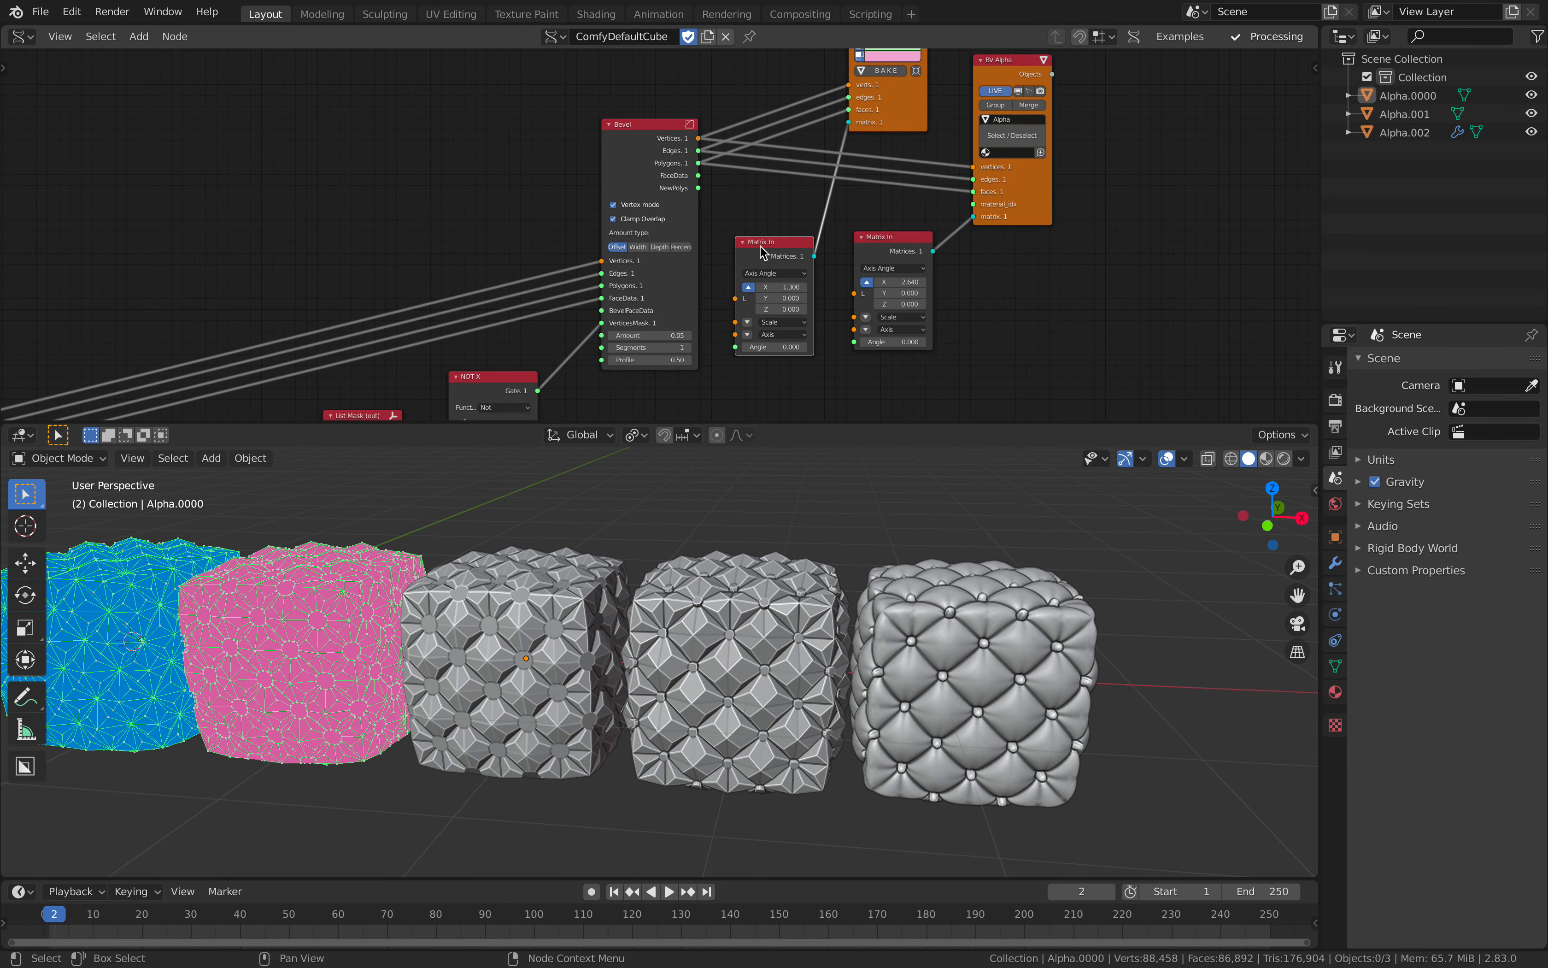
pyautogui.moveTo(764, 252); pyautogui.dragTo(524, 286, button='middle')
pyautogui.scroll(2, 662, 240)
pyautogui.moveTo(664, 281); pyautogui.dragTo(692, 295)
pyautogui.moveTo(790, 235); pyautogui.dragTo(866, 237)
pyautogui.scroll(1, 649, 269)
pyautogui.moveTo(680, 197); pyautogui.dragTo(720, 156, button='middle')
pyautogui.scroll(1, 769, 181)
pyautogui.hotkey('ctrl', 's')
# Step: Move the first Matrix In node closer to the viewer and the second one farther below BV Alpha
pyautogui.click(738, 213)
pyautogui.scroll(-2, 738, 213)
pyautogui.moveTo(515, 281); pyautogui.dragTo(505, 216)
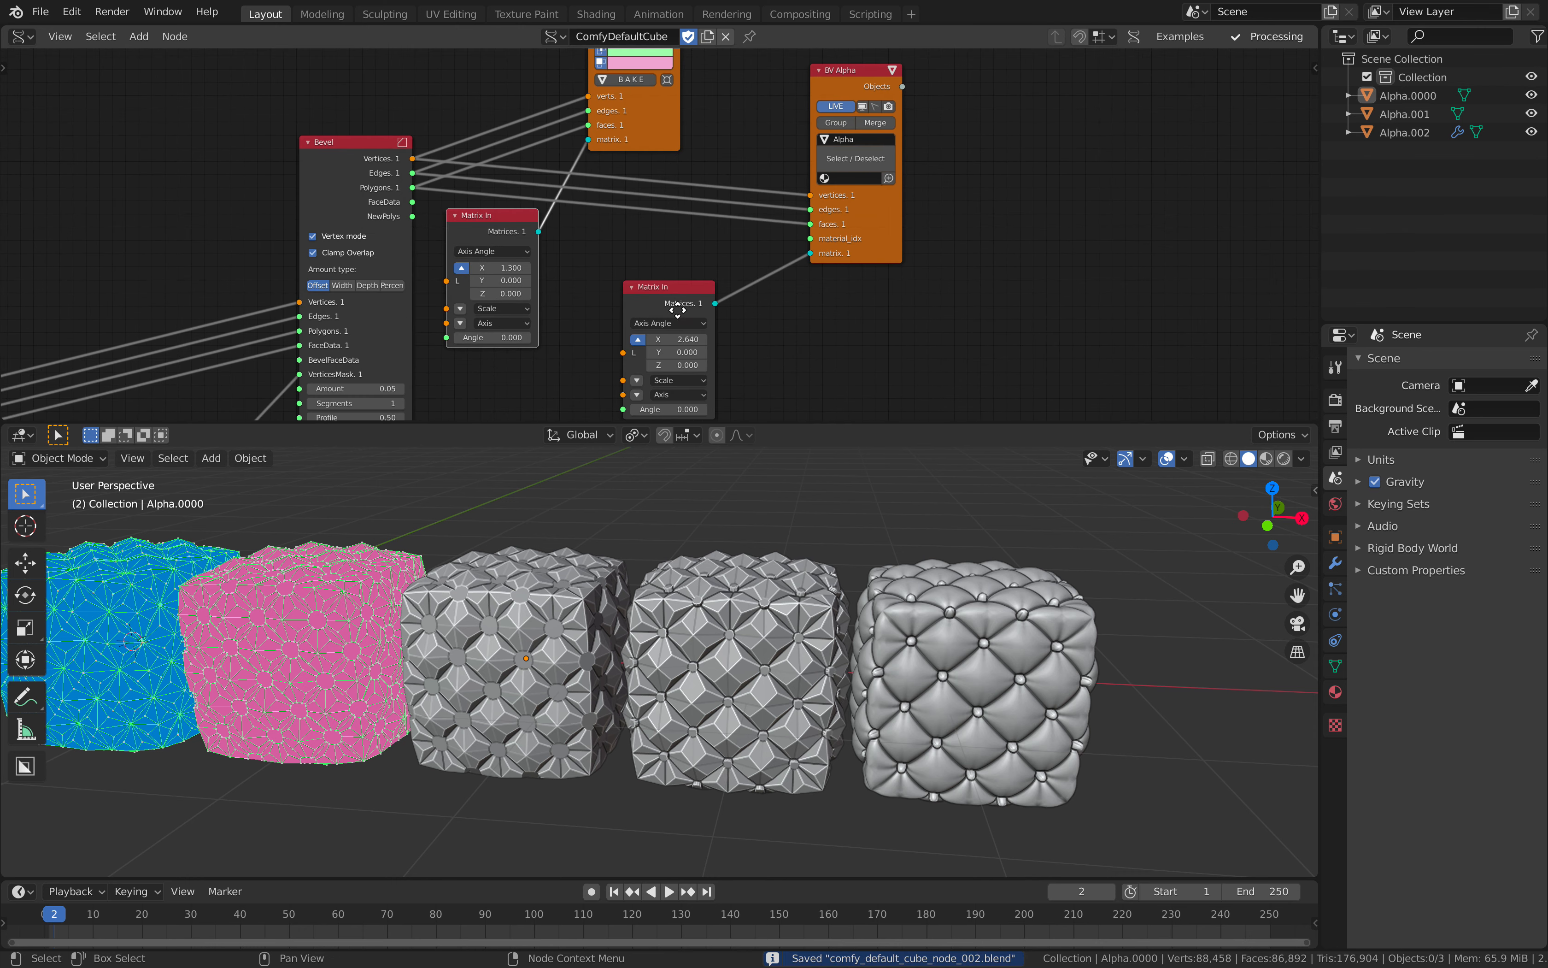
pyautogui.moveTo(675, 302); pyautogui.dragTo(731, 344)
pyautogui.scroll(4, 667, 233)
# Step: Connect the Bevel node's NewPolys output to the faces input of the Viewer Draw node
pyautogui.moveTo(369, 201); pyautogui.dragTo(477, 228, button='middle')
pyautogui.moveTo(452, 241); pyautogui.dragTo(477, 241)
pyautogui.moveTo(477, 240); pyautogui.dragTo(480, 276, button='middle')
pyautogui.moveTo(453, 276); pyautogui.dragTo(693, 152)
pyautogui.scroll(5, 617, 627)
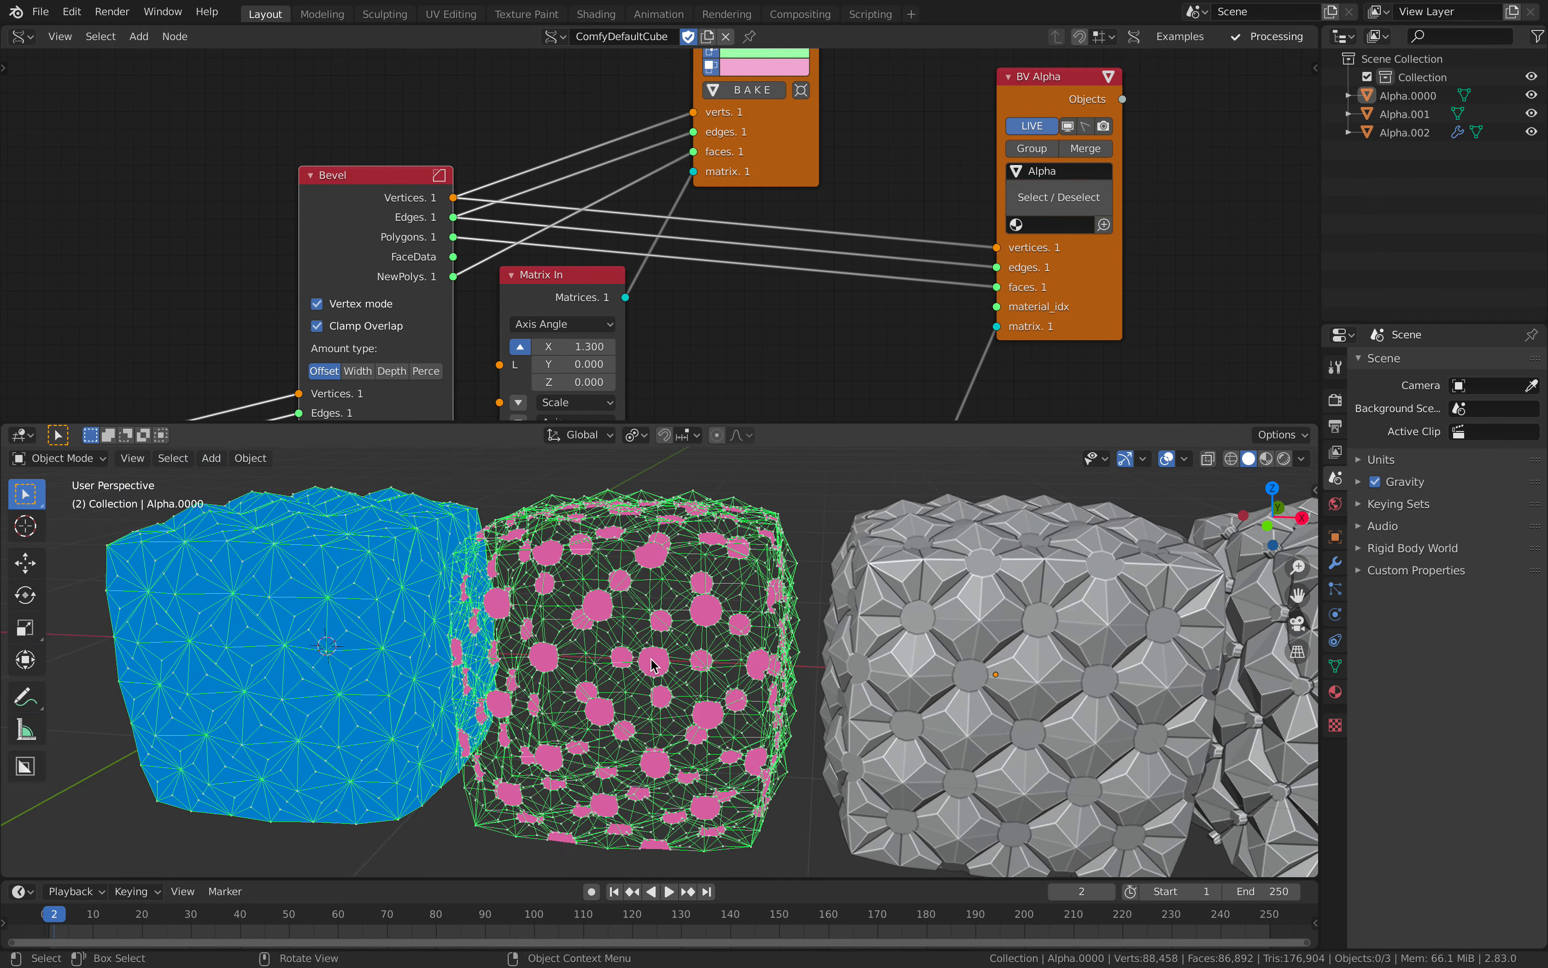
pyautogui.moveTo(618, 627); pyautogui.dragTo(605, 566, button='middle')
pyautogui.scroll(-2, 608, 634)
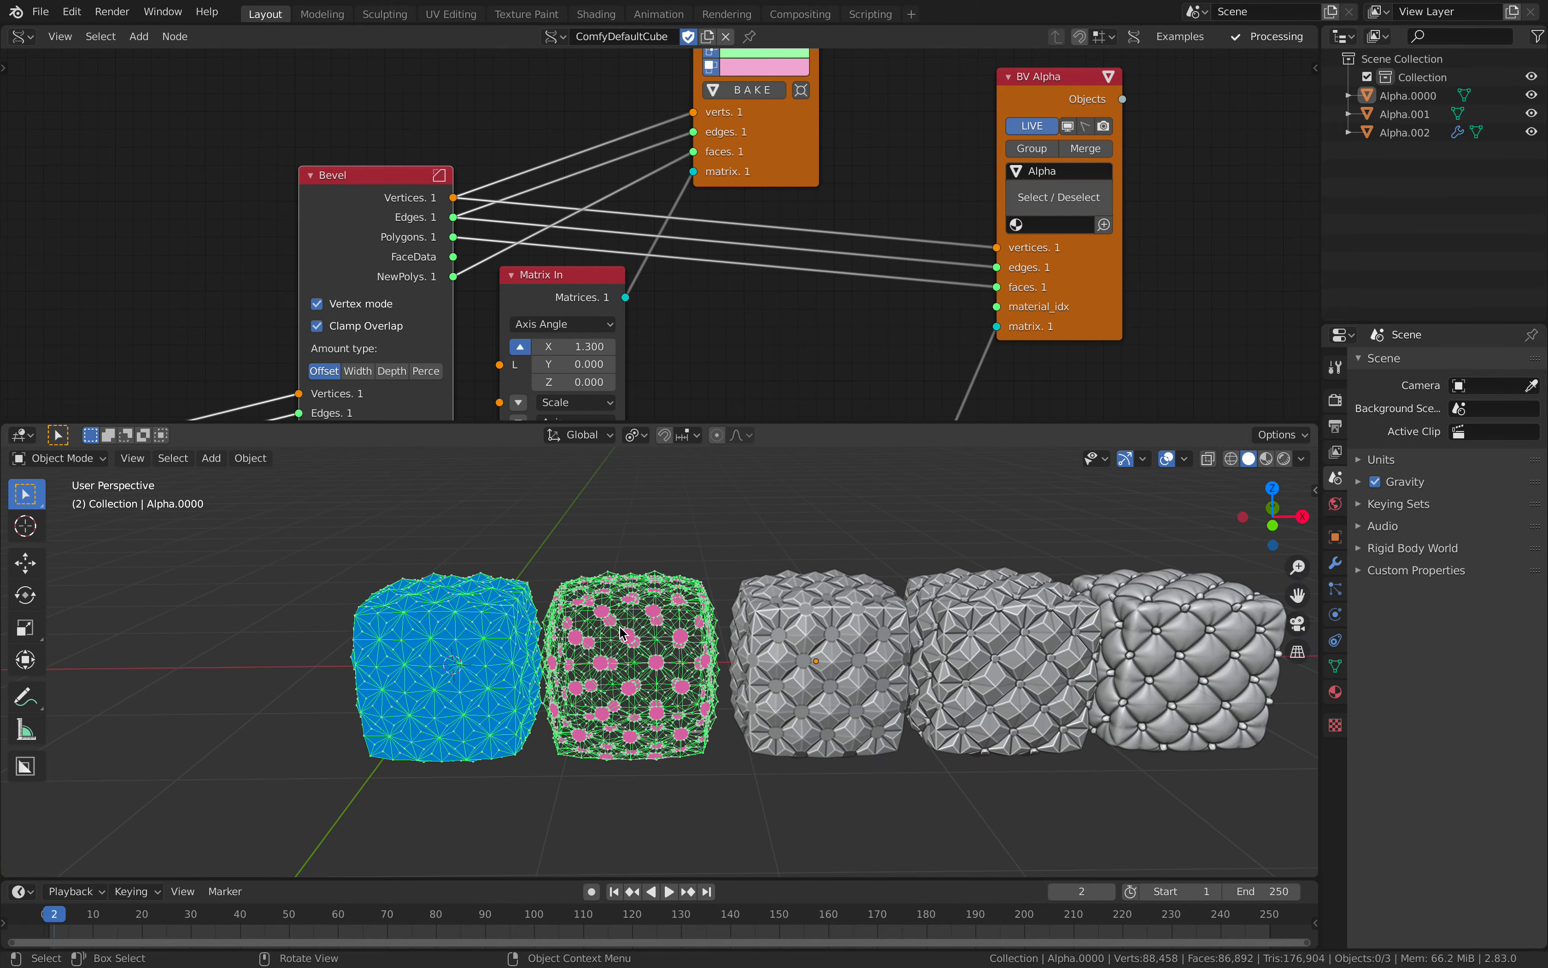
pyautogui.scroll(2, 619, 627)
# Step: Move the Viewer Draw and BV Alpha nodes farther from the Bevel node to free space between them
pyautogui.moveTo(705, 337); pyautogui.dragTo(668, 377, button='middle')
pyautogui.moveTo(762, 208); pyautogui.dragTo(879, 171)
pyautogui.moveTo(993, 136); pyautogui.dragTo(1111, 175)
pyautogui.moveTo(946, 153); pyautogui.dragTo(864, 232, button='middle')
pyautogui.moveTo(784, 229); pyautogui.dragTo(944, 237)
pyautogui.moveTo(606, 219); pyautogui.dragTo(603, 235, button='middle')
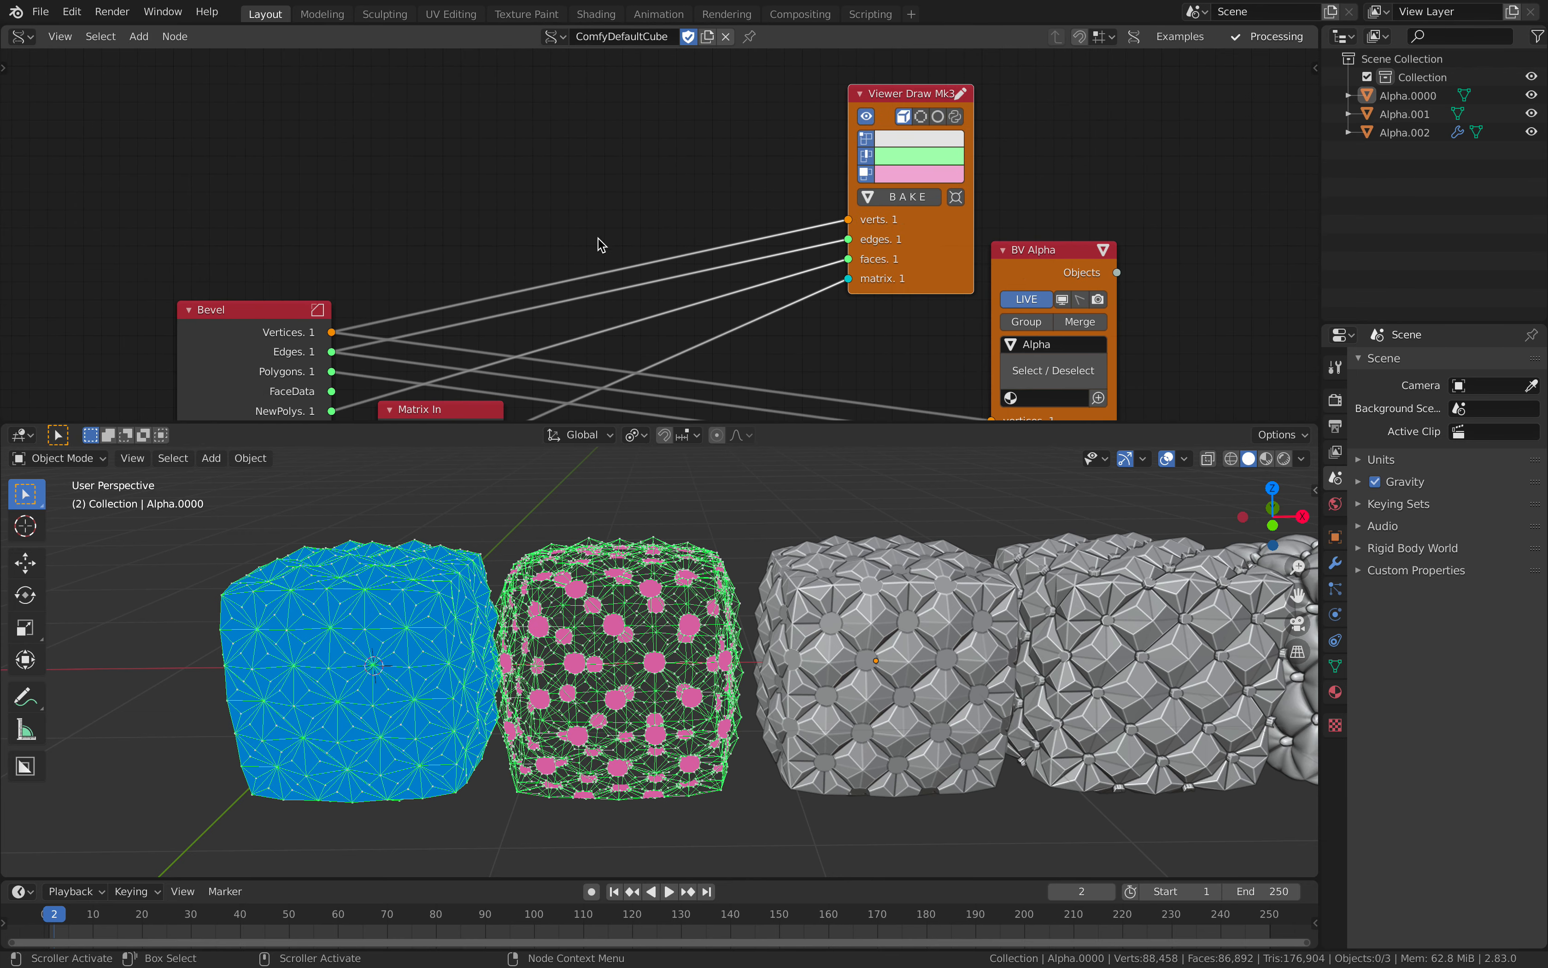
pyautogui.moveTo(722, 186); pyautogui.dragTo(709, 214, button='middle')
# Step: Duplicate the Viewer Draw node and place the unconnected copy above the original
pyautogui.hotkey('shift', 'd')
pyautogui.click(717, 165)
pyautogui.moveTo(596, 153); pyautogui.dragTo(726, 154, button='middle')
pyautogui.moveTo(376, 337); pyautogui.dragTo(345, 238)
pyautogui.moveTo(418, 211); pyautogui.dragTo(366, 232, button='middle')
# Step: Add the Extrude Separate Faces node variant with a Matrix input between Bevel and the duplicated viewer
pyautogui.hotkey('alt', 'space')
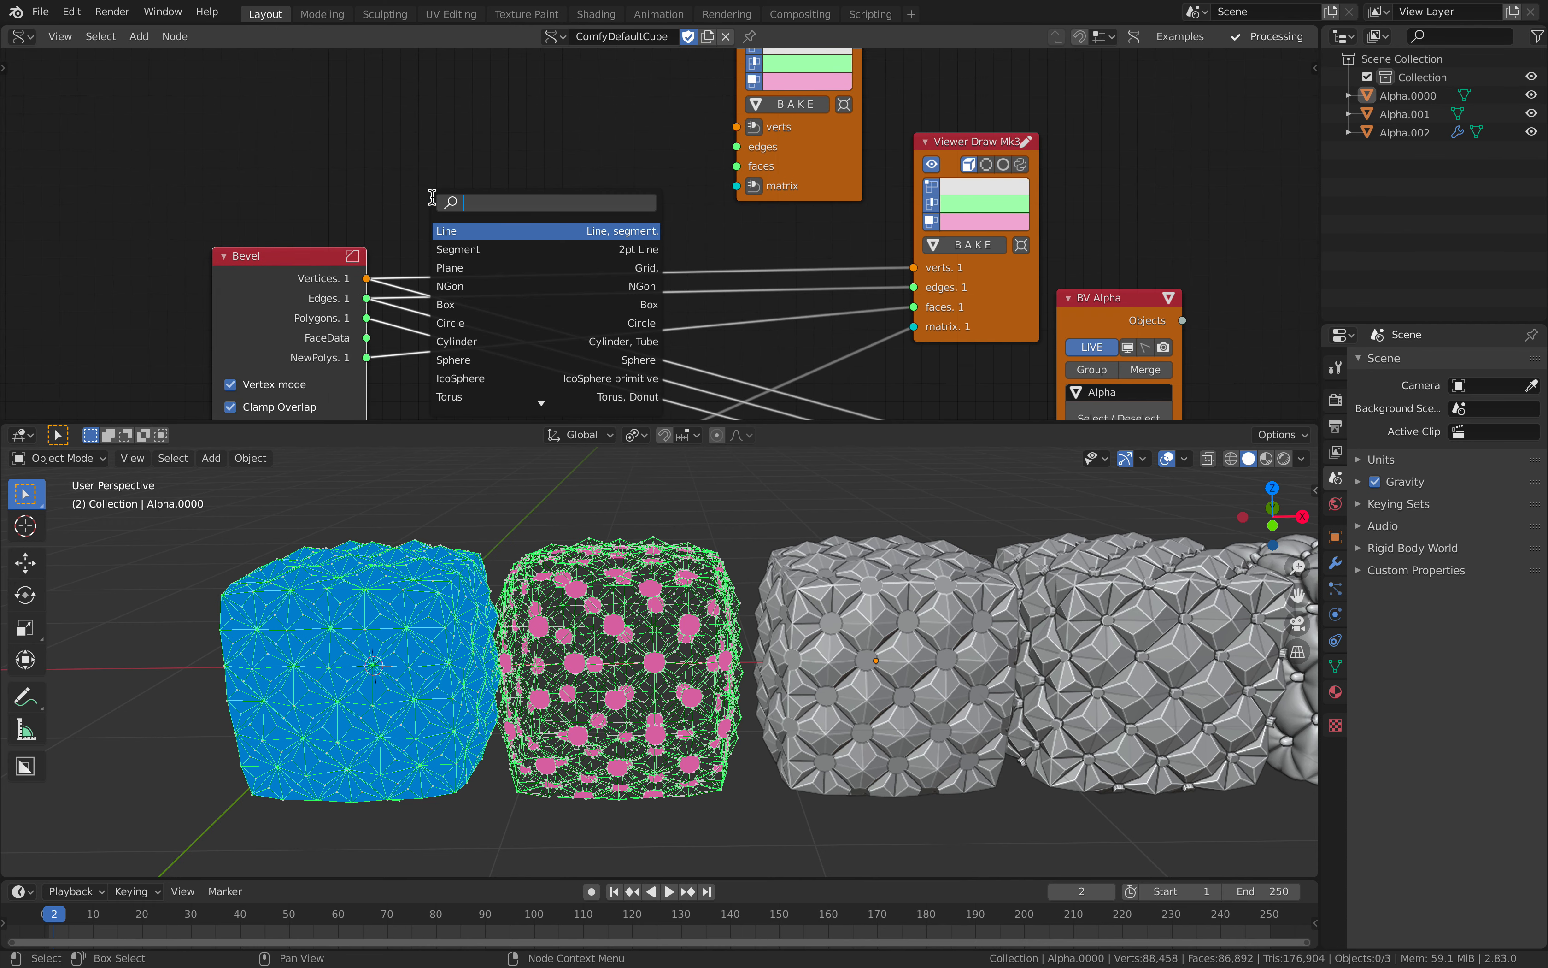
pyautogui.write('extrude ')
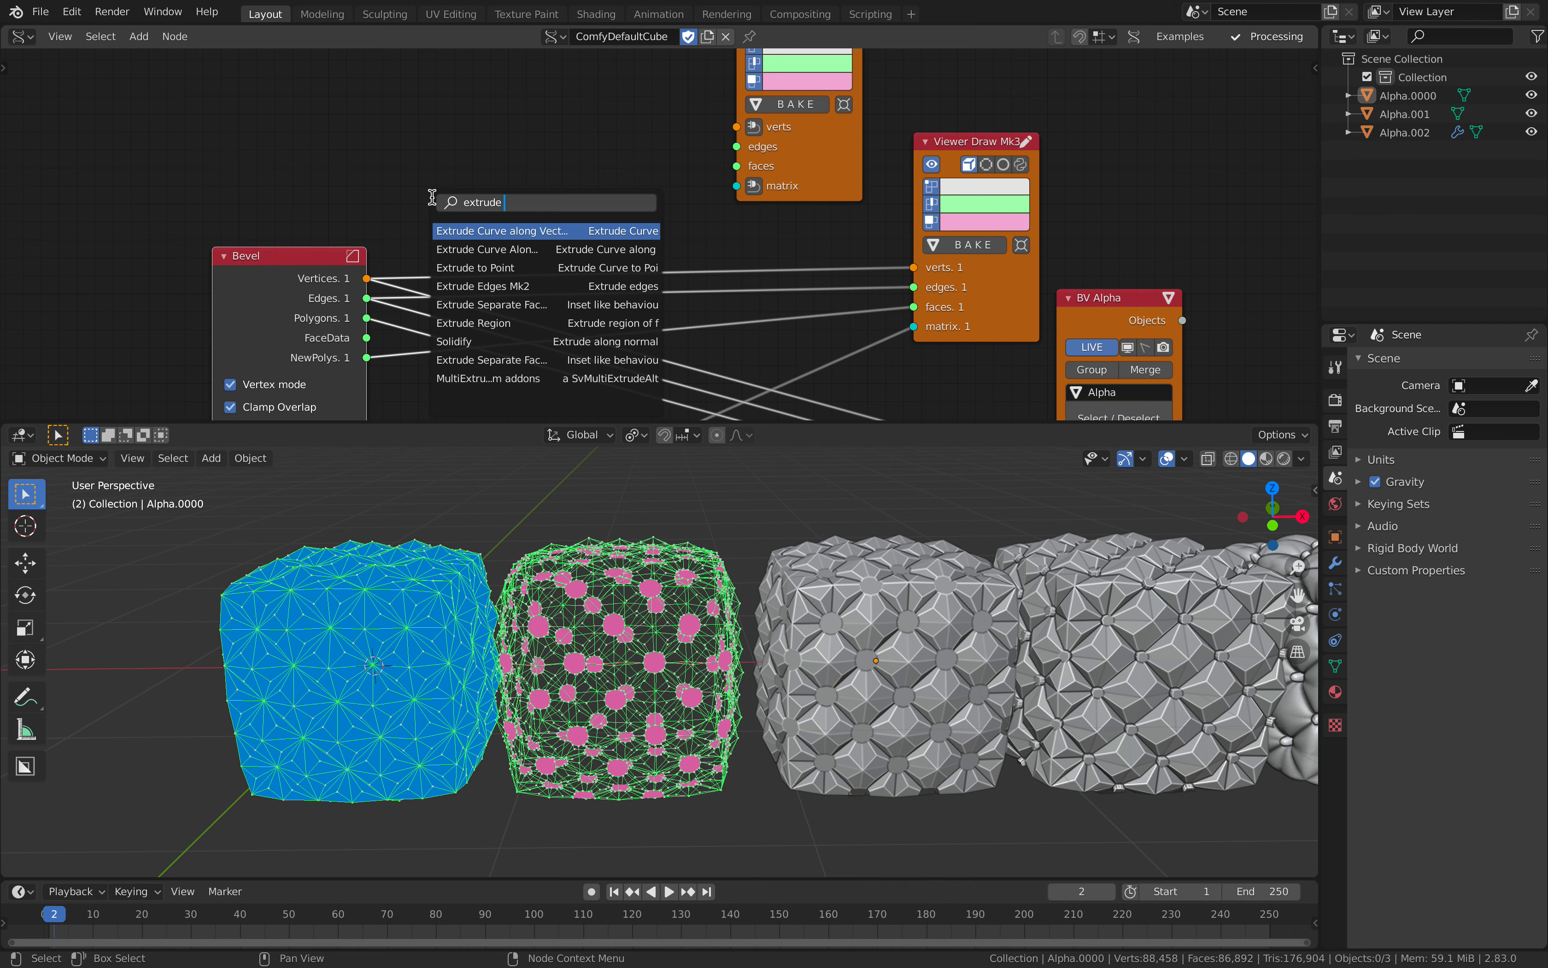
pyautogui.write('indi')
pyautogui.press('BackSpace')
pyautogui.press('Down')
pyautogui.press('Down')
pyautogui.press('Down')
pyautogui.press('Down')
pyautogui.press('Down')
pyautogui.press('Down')
pyautogui.press('Down')
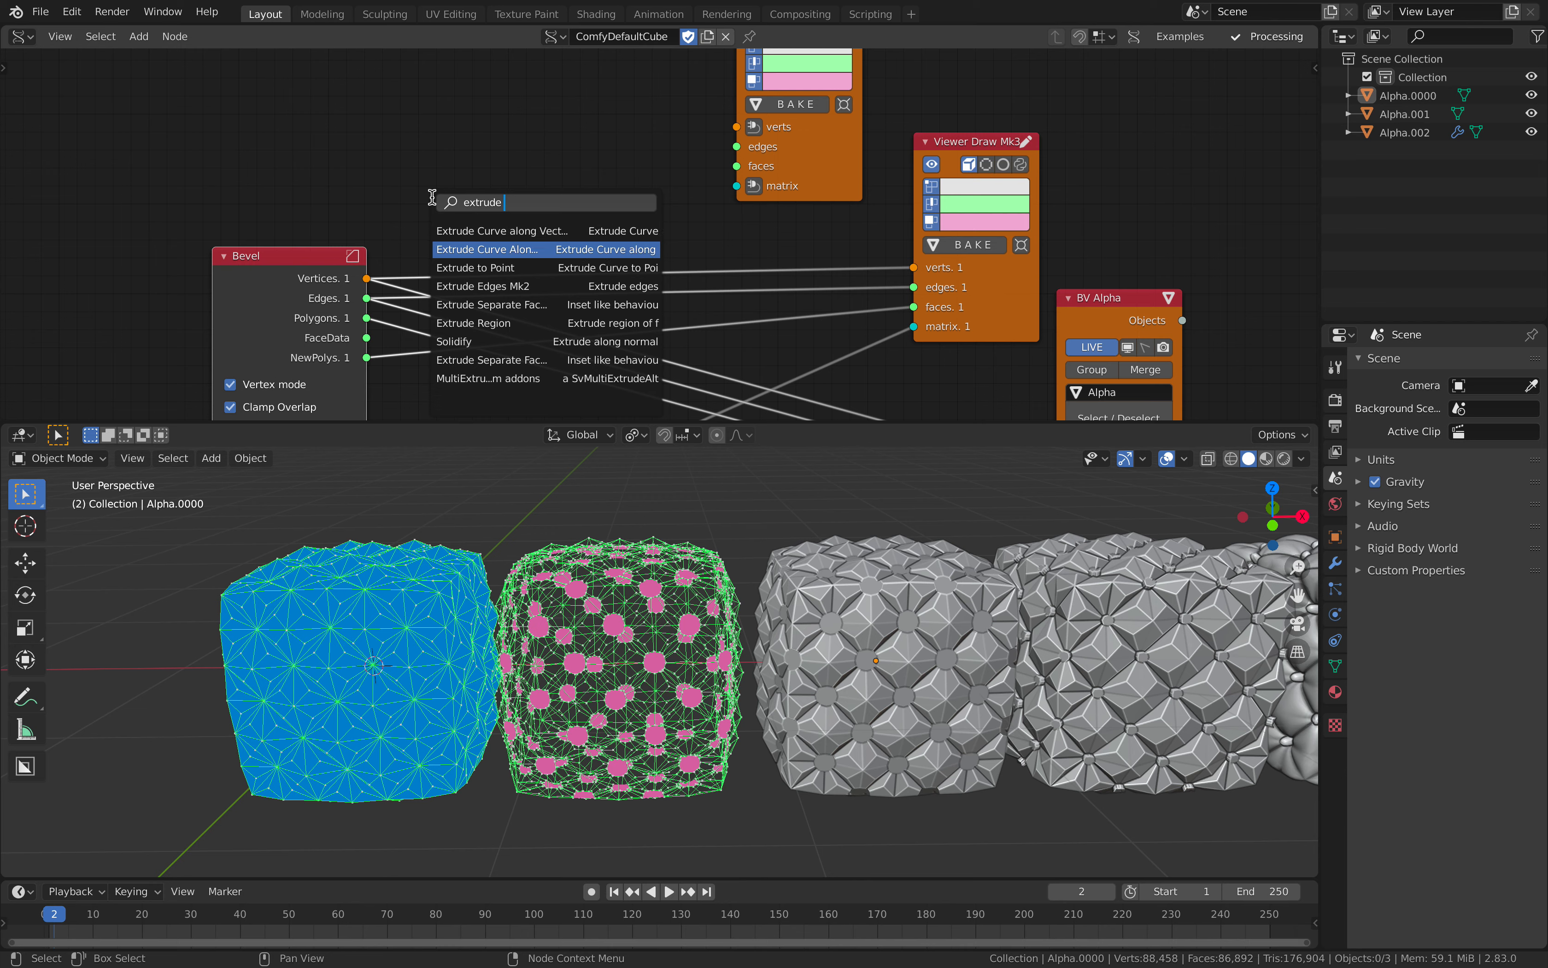
pyautogui.press('Return')
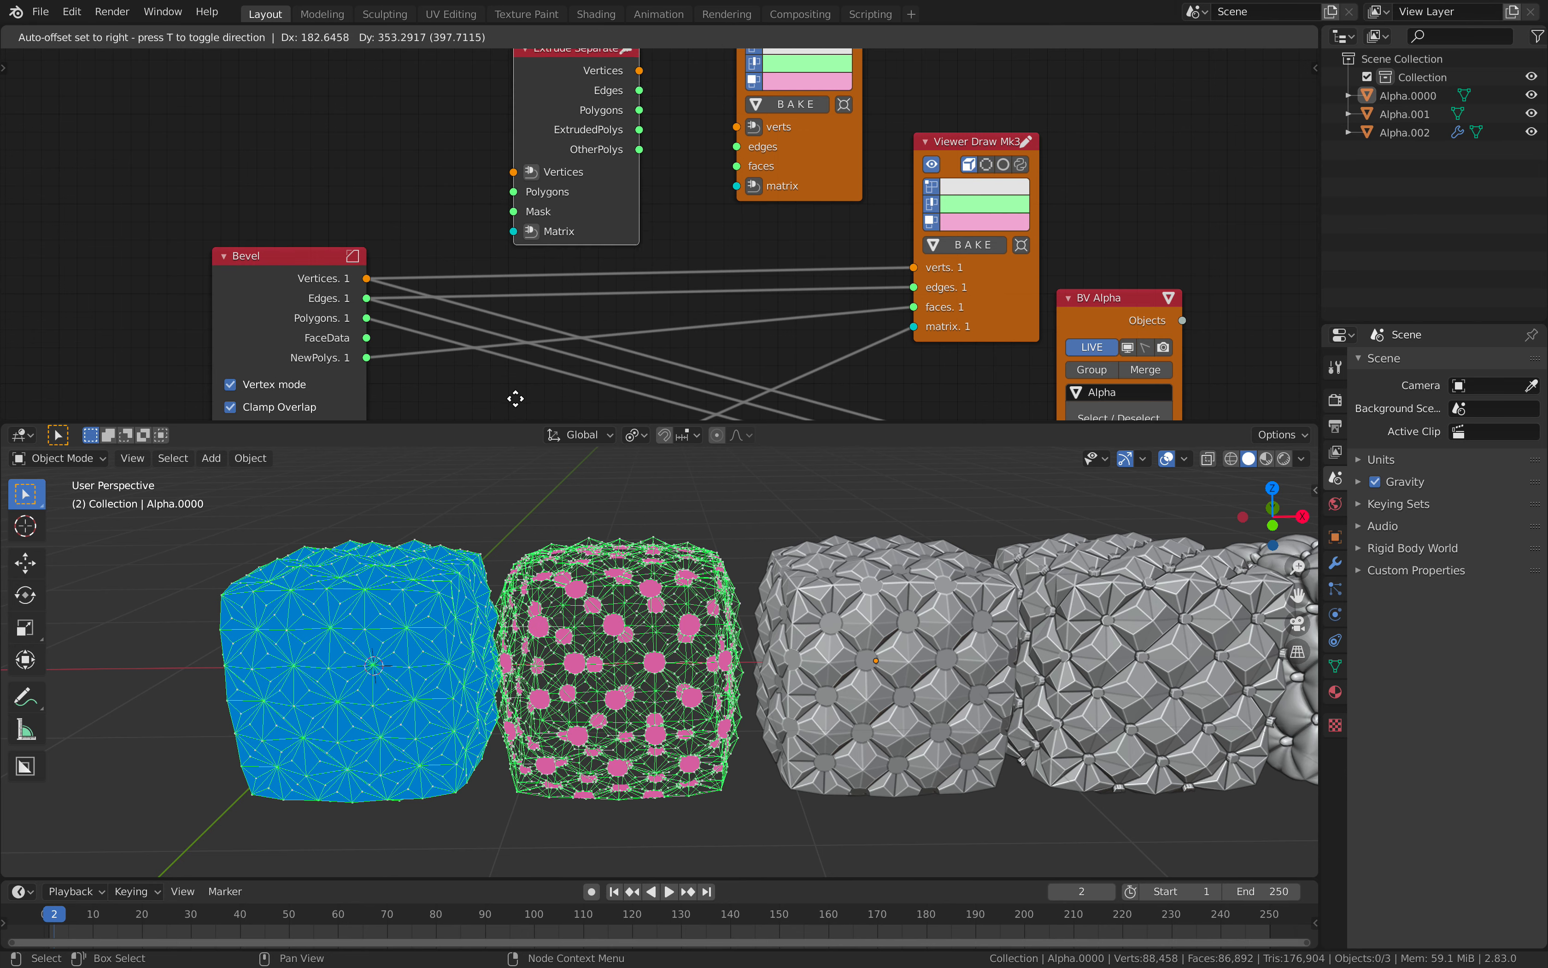
pyautogui.click(516, 395)
# Step: Feed Bevel's Vertices and NewPolys into the Extrude Separate node, and its vertices, edges and polygons into the duplicated viewer
pyautogui.moveTo(367, 279); pyautogui.dragTo(367, 358)
pyautogui.moveTo(601, 141); pyautogui.dragTo(524, 266, button='middle')
pyautogui.click(524, 267)
pyautogui.keyDown('shift'); pyautogui.click(717, 282); pyautogui.keyUp('shift')
pyautogui.press('f')
pyautogui.click(608, 141)
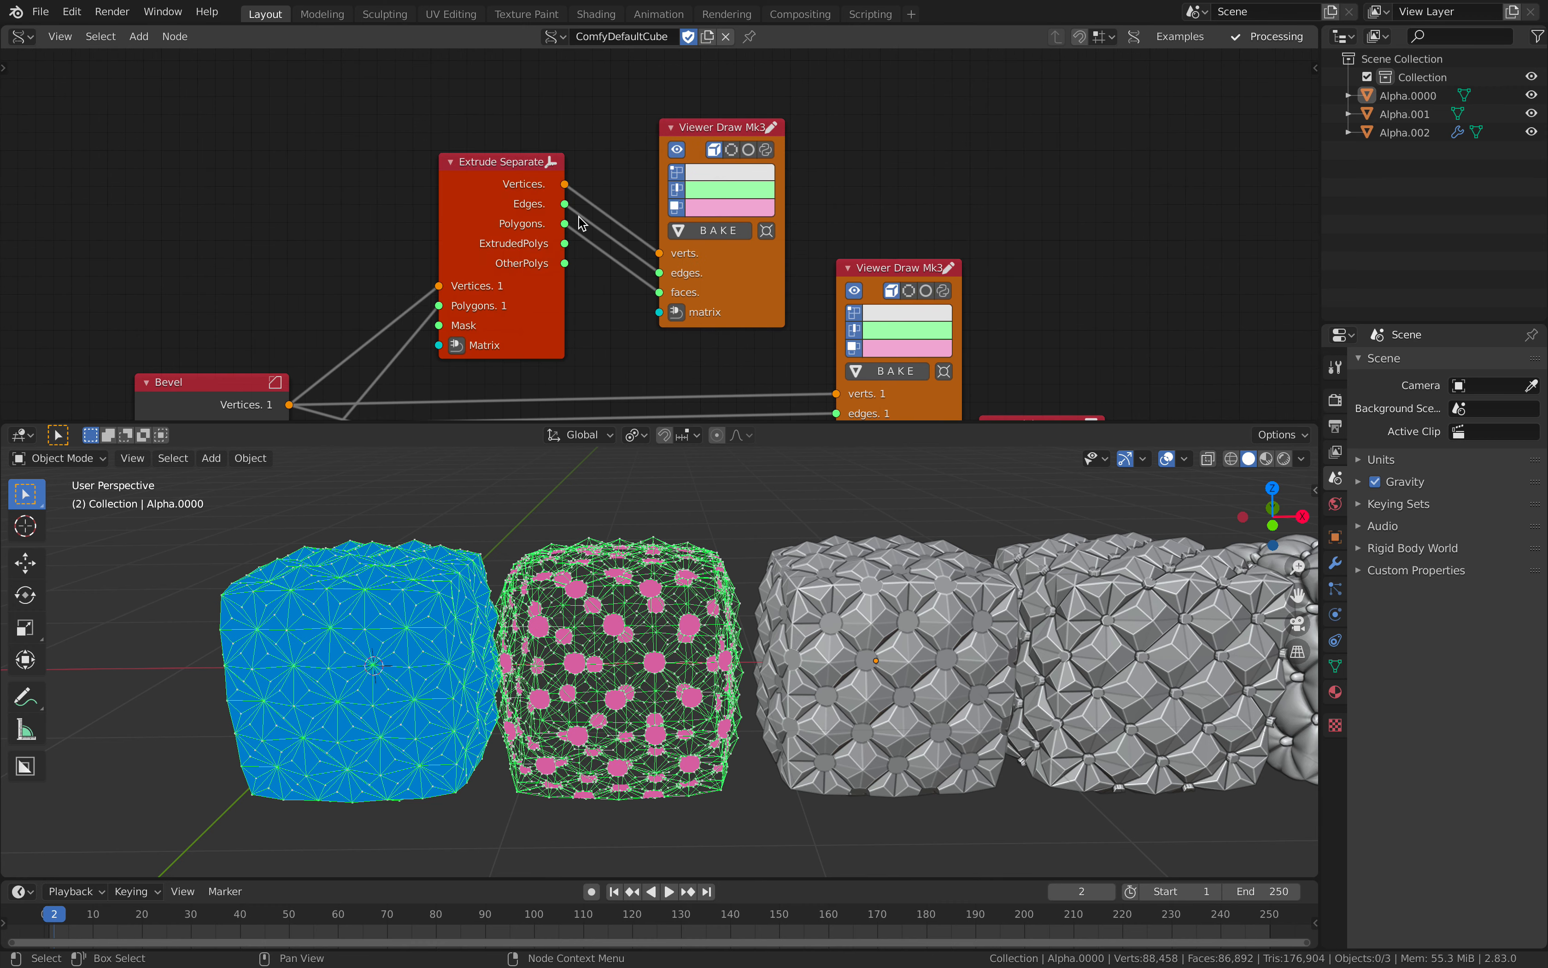
pyautogui.moveTo(760, 234); pyautogui.dragTo(773, 139)
pyautogui.moveTo(484, 241); pyautogui.dragTo(500, 199)
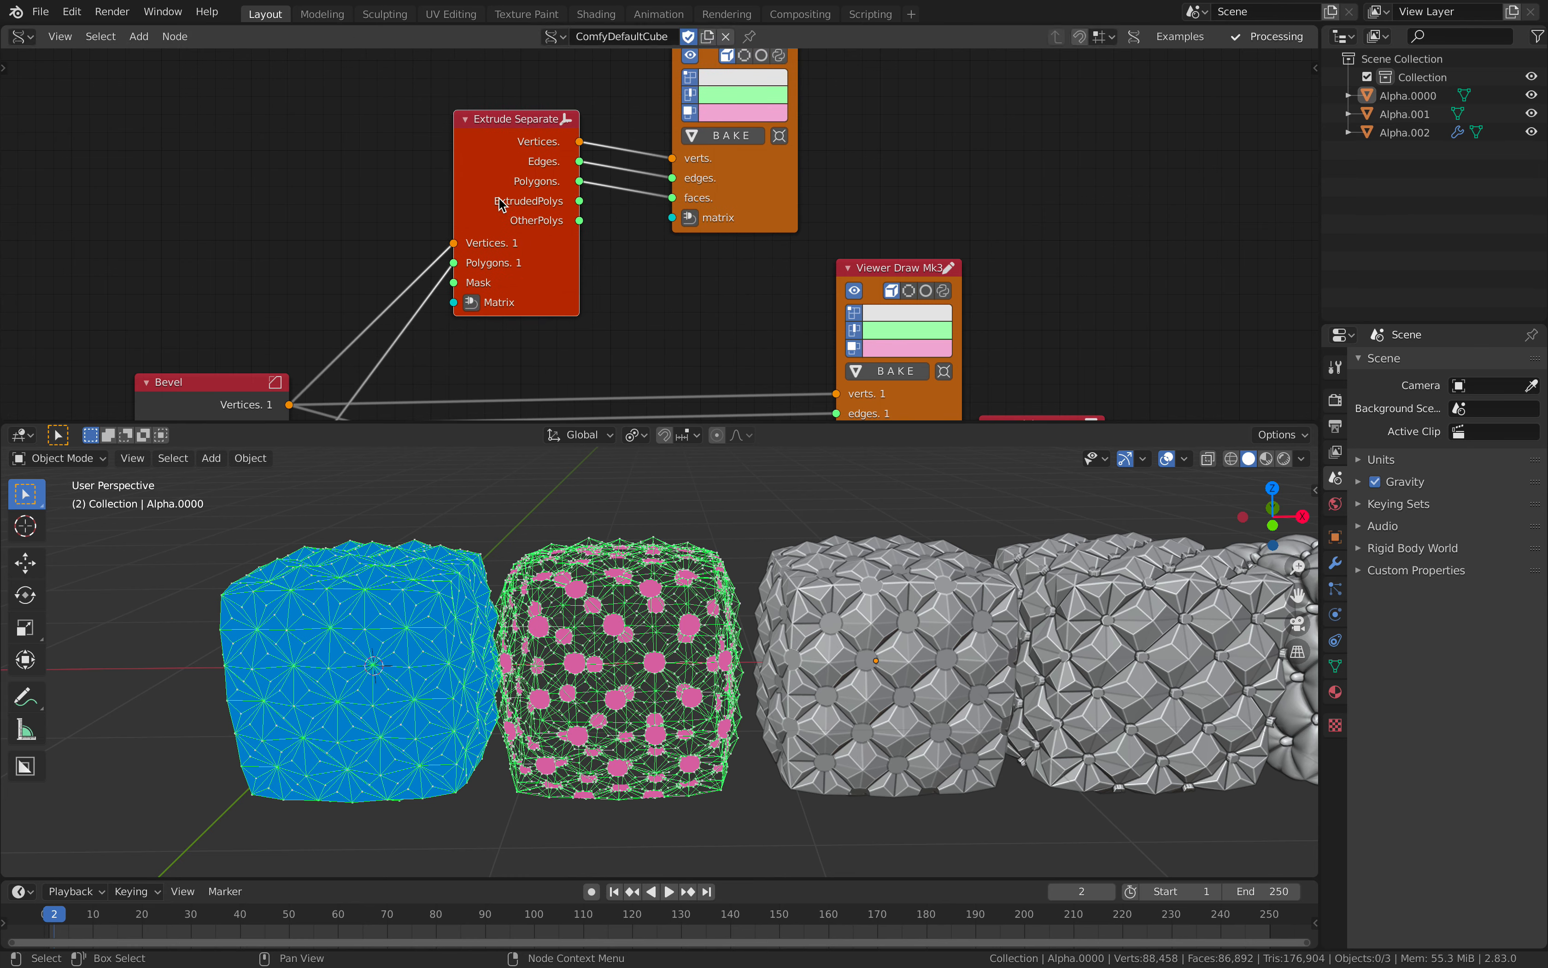
# Step: Drive the Extrude Separate node's matrix with a Matrix In node located at X 0.180 and Y 0.900
pyautogui.click(474, 303)
pyautogui.click(186, 273)
pyautogui.moveTo(221, 273); pyautogui.dragTo(260, 289)
pyautogui.moveTo(229, 199); pyautogui.dragTo(223, 151, button='middle')
pyautogui.click(524, 111)
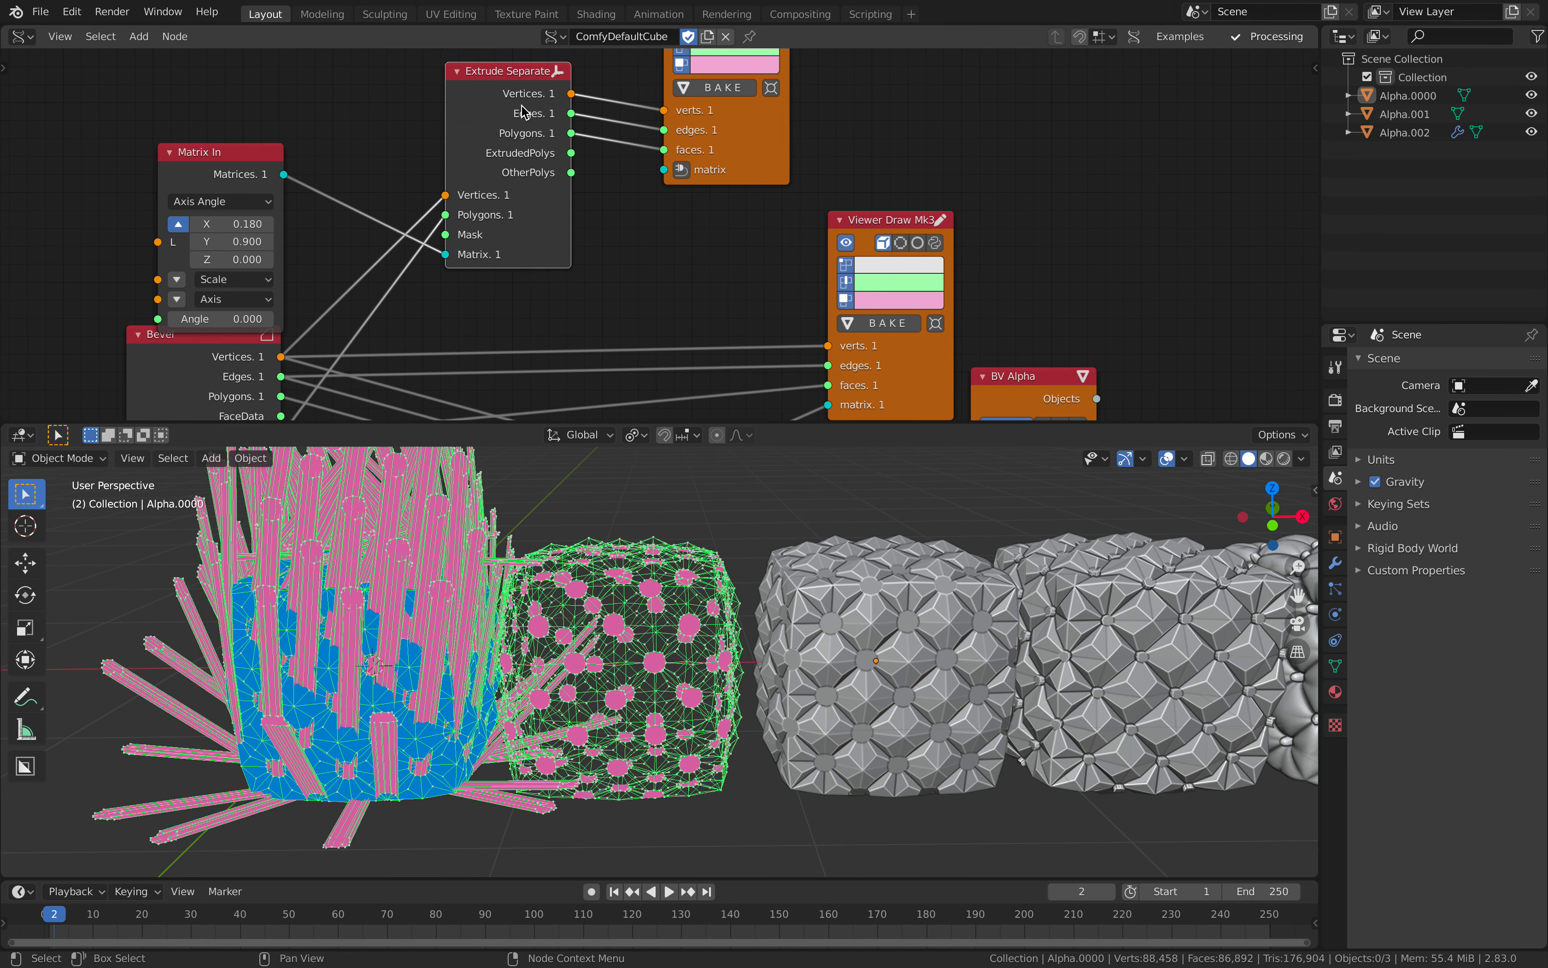
# Step: Delete the Extrude Separate node and the Matrix In node that drives it
pyautogui.press('x')
pyautogui.click(282, 150)
pyautogui.press('x')
pyautogui.moveTo(347, 162); pyautogui.dragTo(349, 204, button='middle')
pyautogui.hotkey('shift', 'a')
pyautogui.click(373, 192)
pyautogui.write('extrude')
pyautogui.press('BackSpace')
pyautogui.press('BackSpace')
pyautogui.press('BackSpace')
pyautogui.press('BackSpace')
pyautogui.press('BackSpace')
pyautogui.press('BackSpace')
pyautogui.press('BackSpace')
pyautogui.write('indiv')
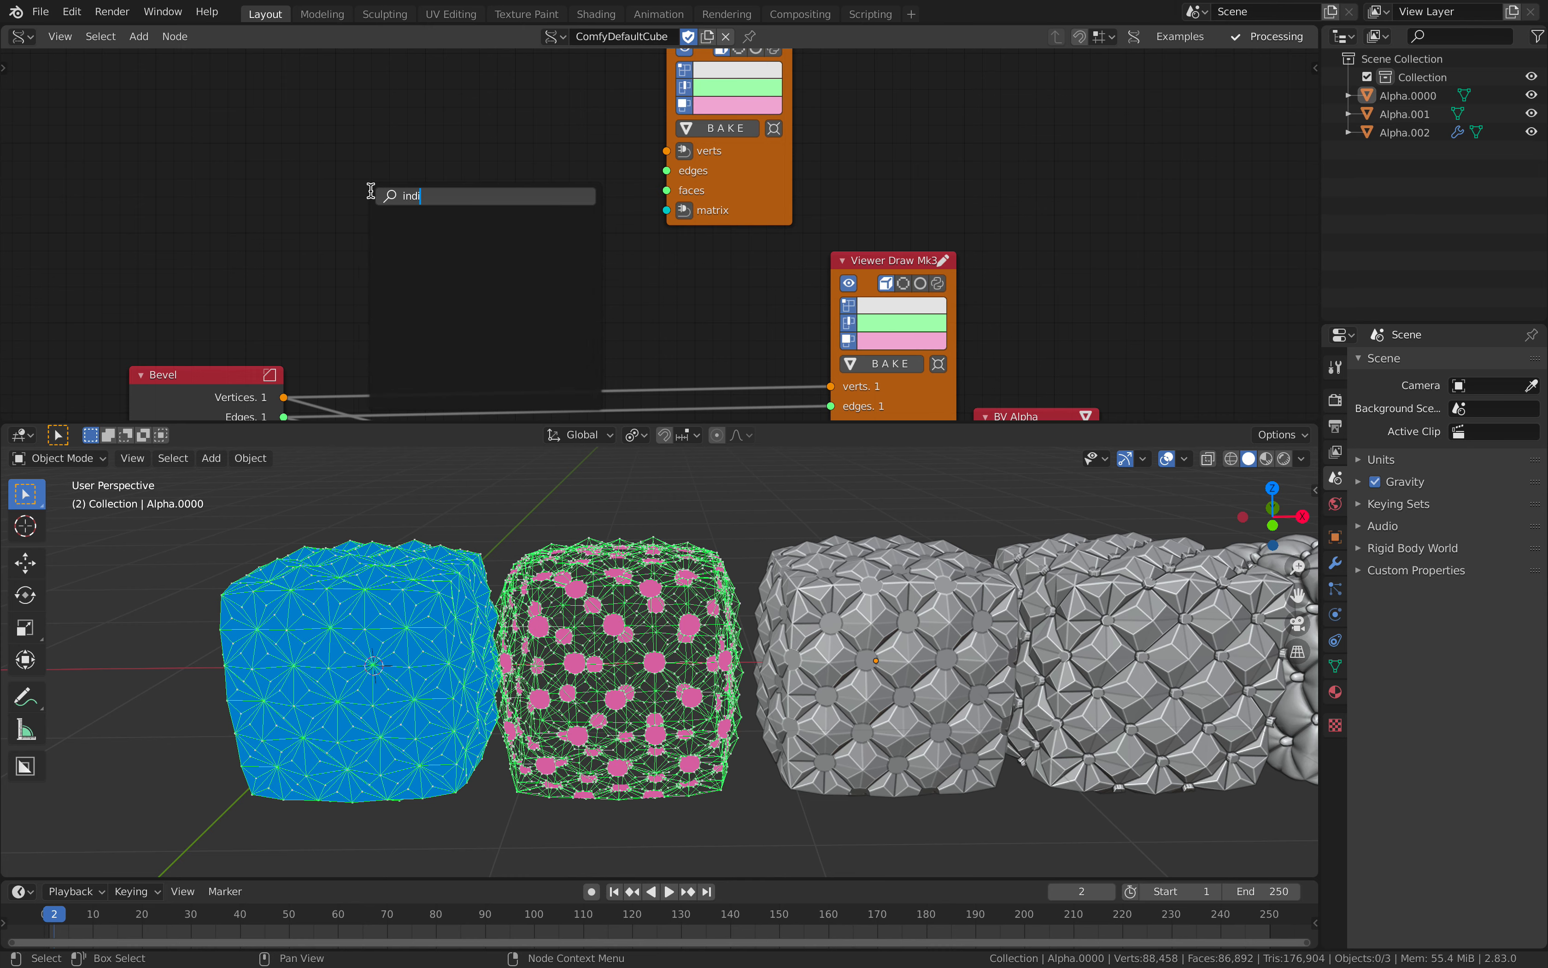
pyautogui.press('BackSpace')
pyautogui.press('BackSpace')
pyautogui.press('BackSpace')
pyautogui.press('BackSpace')
pyautogui.write('face i')
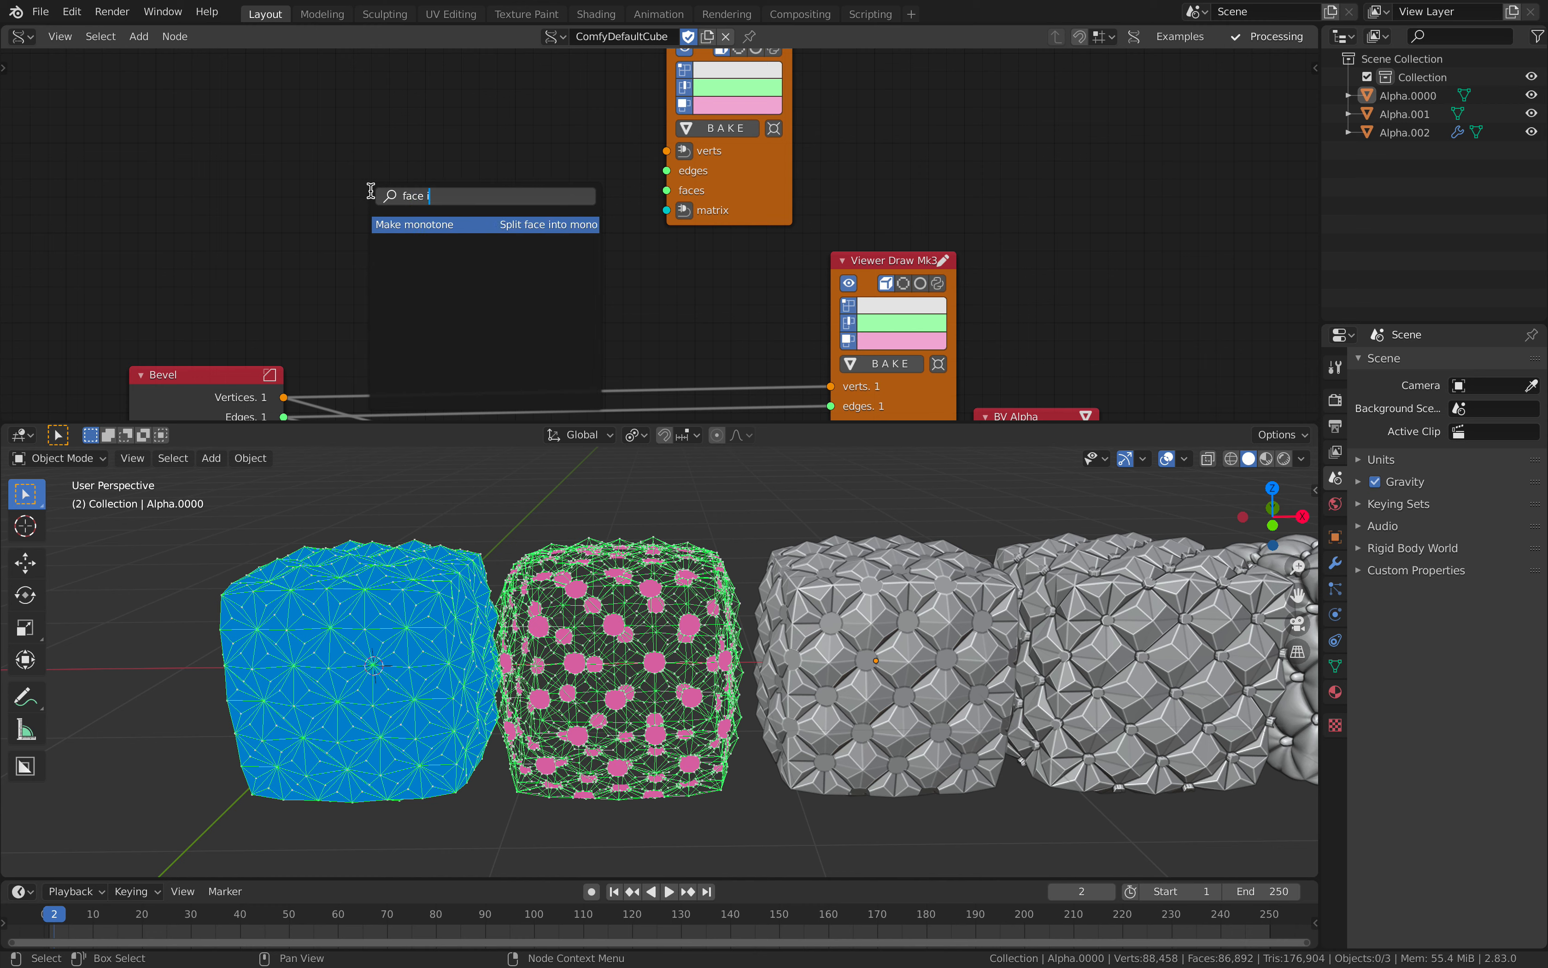
pyautogui.press('BackSpace')
pyautogui.write('ex')
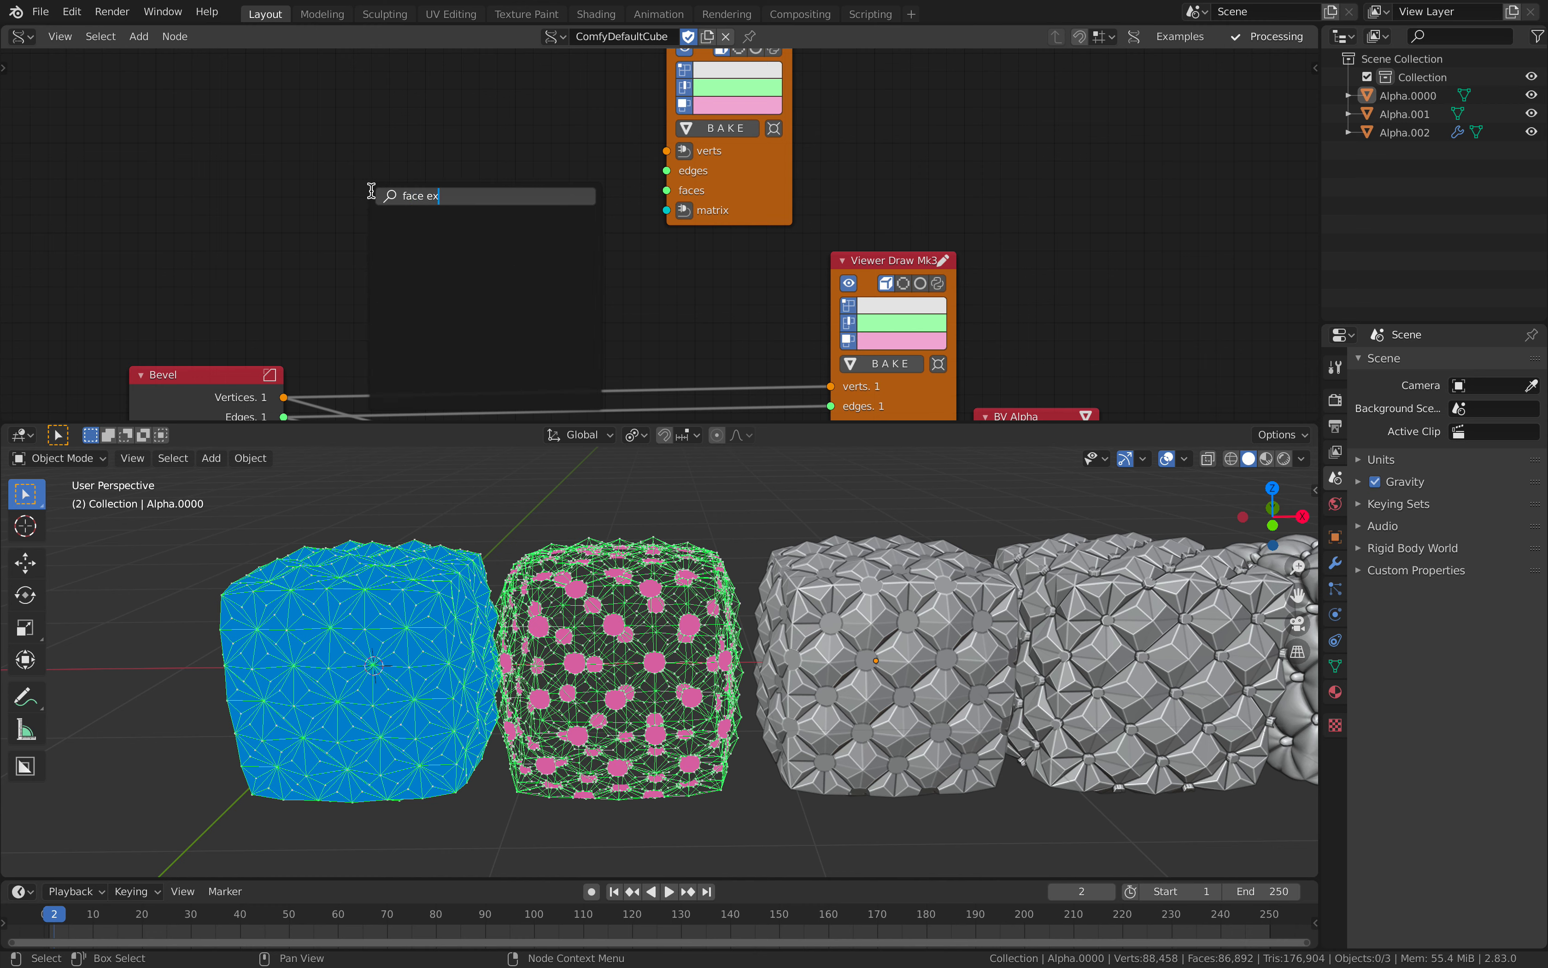
pyautogui.press('Escape')
# Step: Add the Extrude Separate Faces node variant with Height and Scale inputs above the Bevel node
pyautogui.hotkey('shift', 'a')
pyautogui.click(344, 209)
pyautogui.write('extrude')
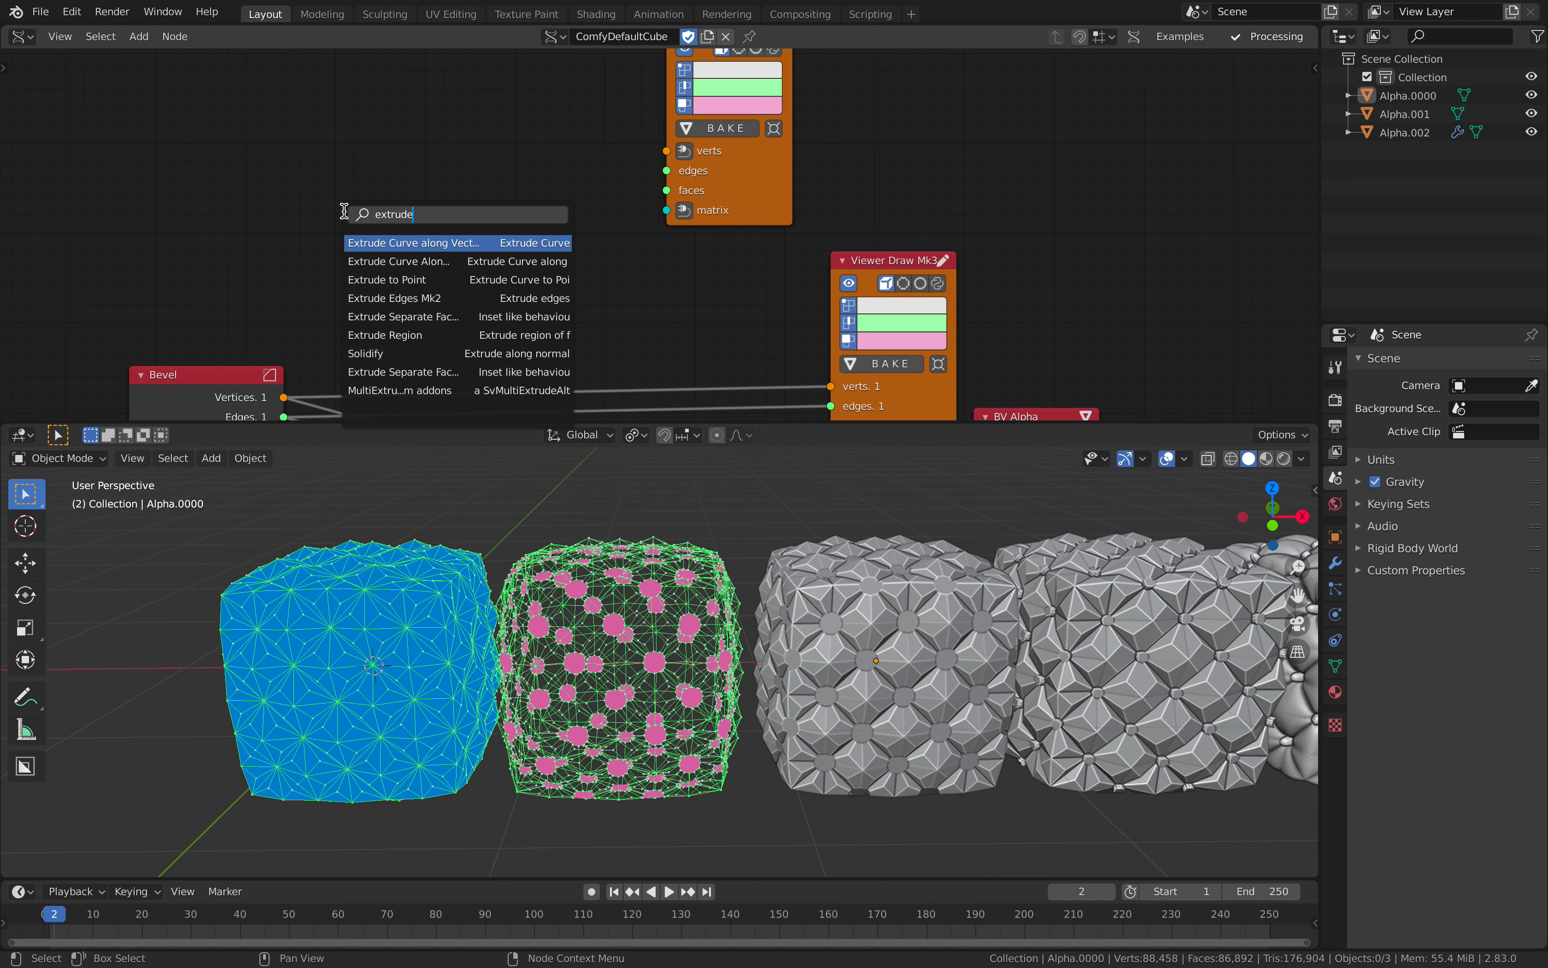
pyautogui.press('Down')
pyautogui.press('Down')
pyautogui.press('Down')
pyautogui.press('Down')
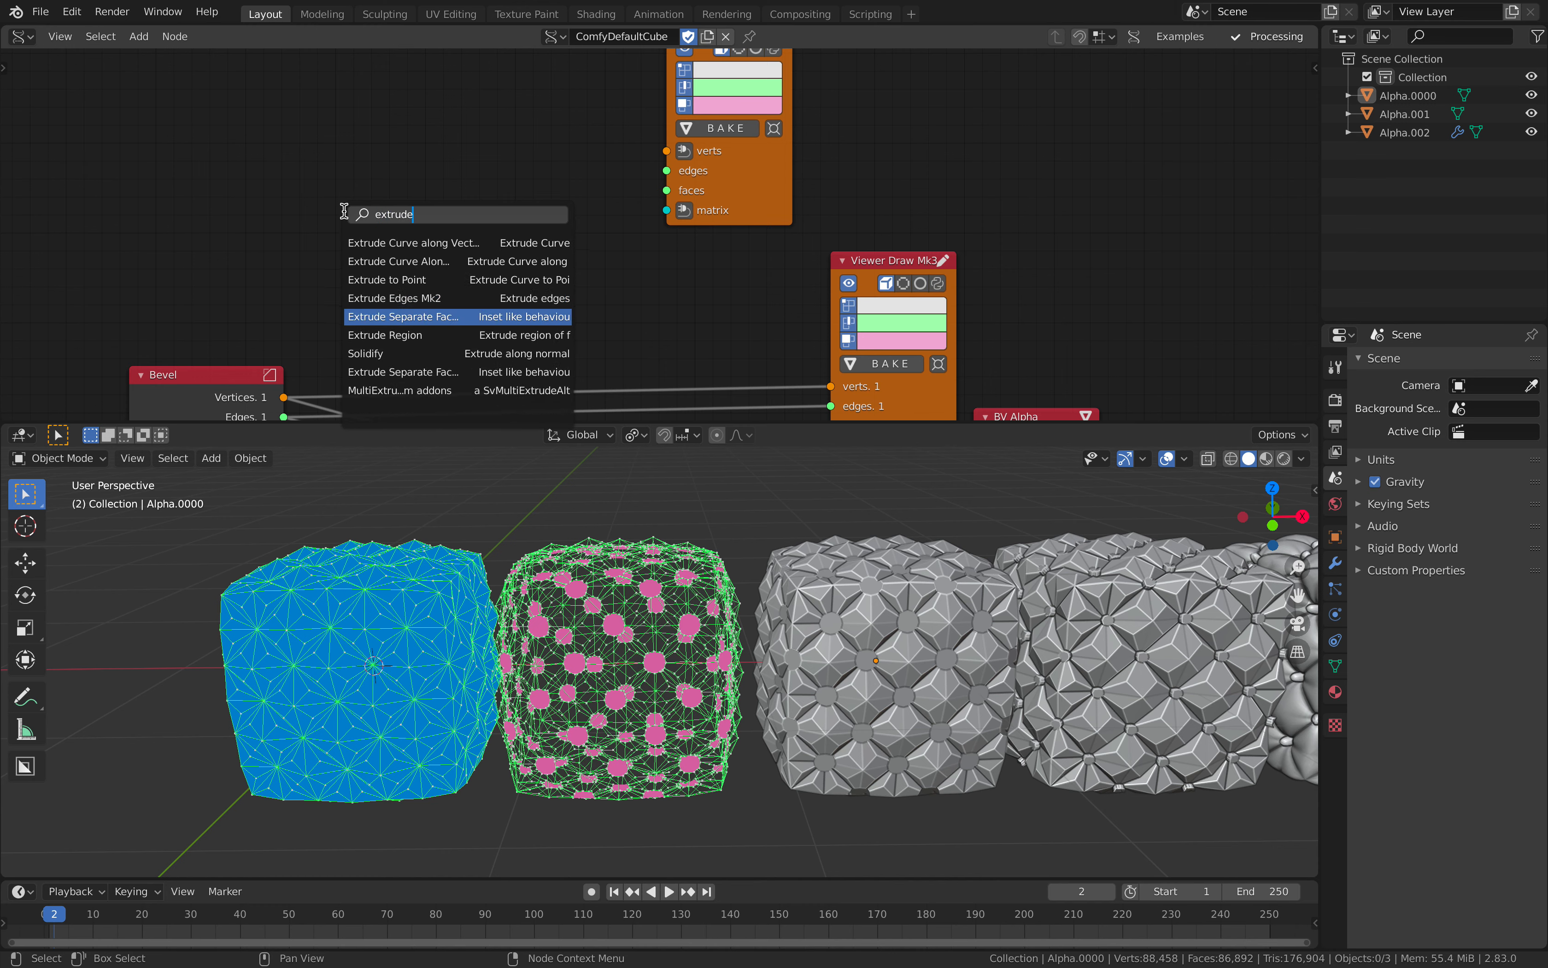
pyautogui.press('Return')
pyautogui.click(418, 346)
# Step: Wire the Bevel node's output into the new Extrude Separate Faces node and send the result to the duplicated viewer
pyautogui.click(224, 379)
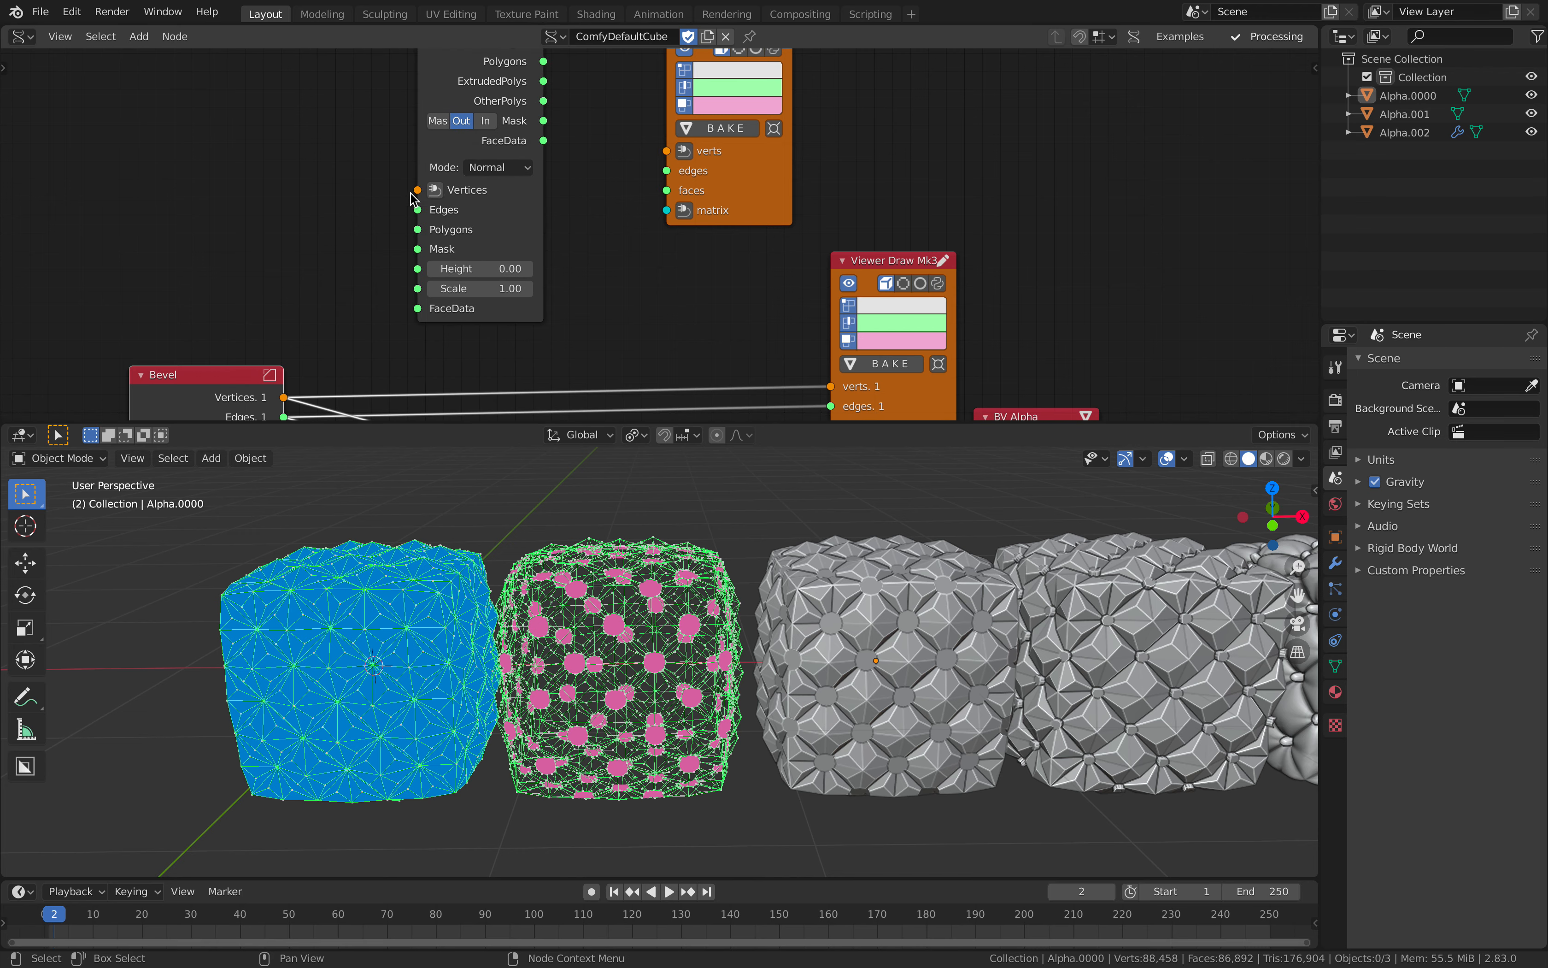
pyautogui.scroll(-1, 413, 199)
pyautogui.moveTo(359, 340); pyautogui.dragTo(466, 176)
pyautogui.moveTo(359, 402); pyautogui.dragTo(465, 207)
pyautogui.moveTo(468, 77); pyautogui.dragTo(425, 229, button='middle')
pyautogui.moveTo(620, 305); pyautogui.dragTo(620, 297)
pyautogui.moveTo(523, 226); pyautogui.dragTo(702, 273)
pyautogui.moveTo(498, 326); pyautogui.dragTo(511, 235, button='middle')
# Step: Adjust the extrusion value of the Extrude Separate Faces node and examine the result in the 3D viewport
pyautogui.scroll(1, 511, 234)
pyautogui.moveTo(486, 306); pyautogui.dragTo(518, 306)
pyautogui.moveTo(483, 304); pyautogui.dragTo(462, 304)
pyautogui.moveTo(768, 678); pyautogui.dragTo(492, 652, button='middle')
pyautogui.scroll(-3, 612, 648)
pyautogui.scroll(-3, 492, 652)
pyautogui.scroll(-2, 740, 620)
pyautogui.moveTo(940, 631); pyautogui.dragTo(820, 606, button='middle')
pyautogui.click(881, 624)
pyautogui.scroll(-1, 832, 595)
# Step: Switch to the browser's Twitter post with the cushion tutorial video and scrub it back to 0:15
pyautogui.hotkey('ctrl', 'Right')
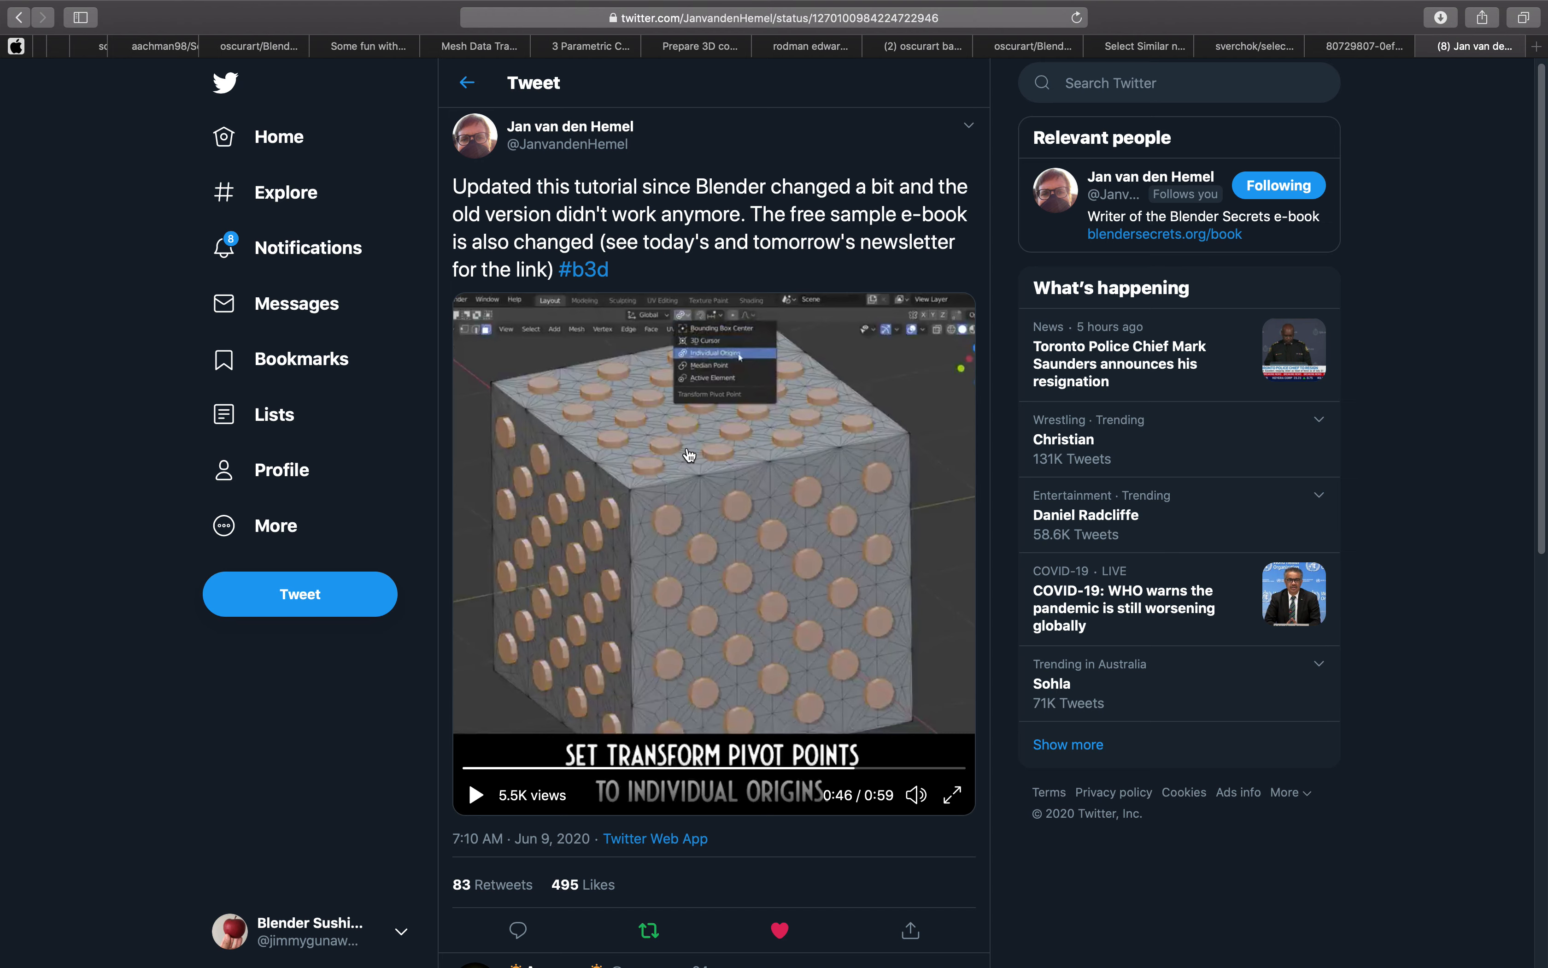
pyautogui.moveTo(857, 768); pyautogui.dragTo(591, 729)
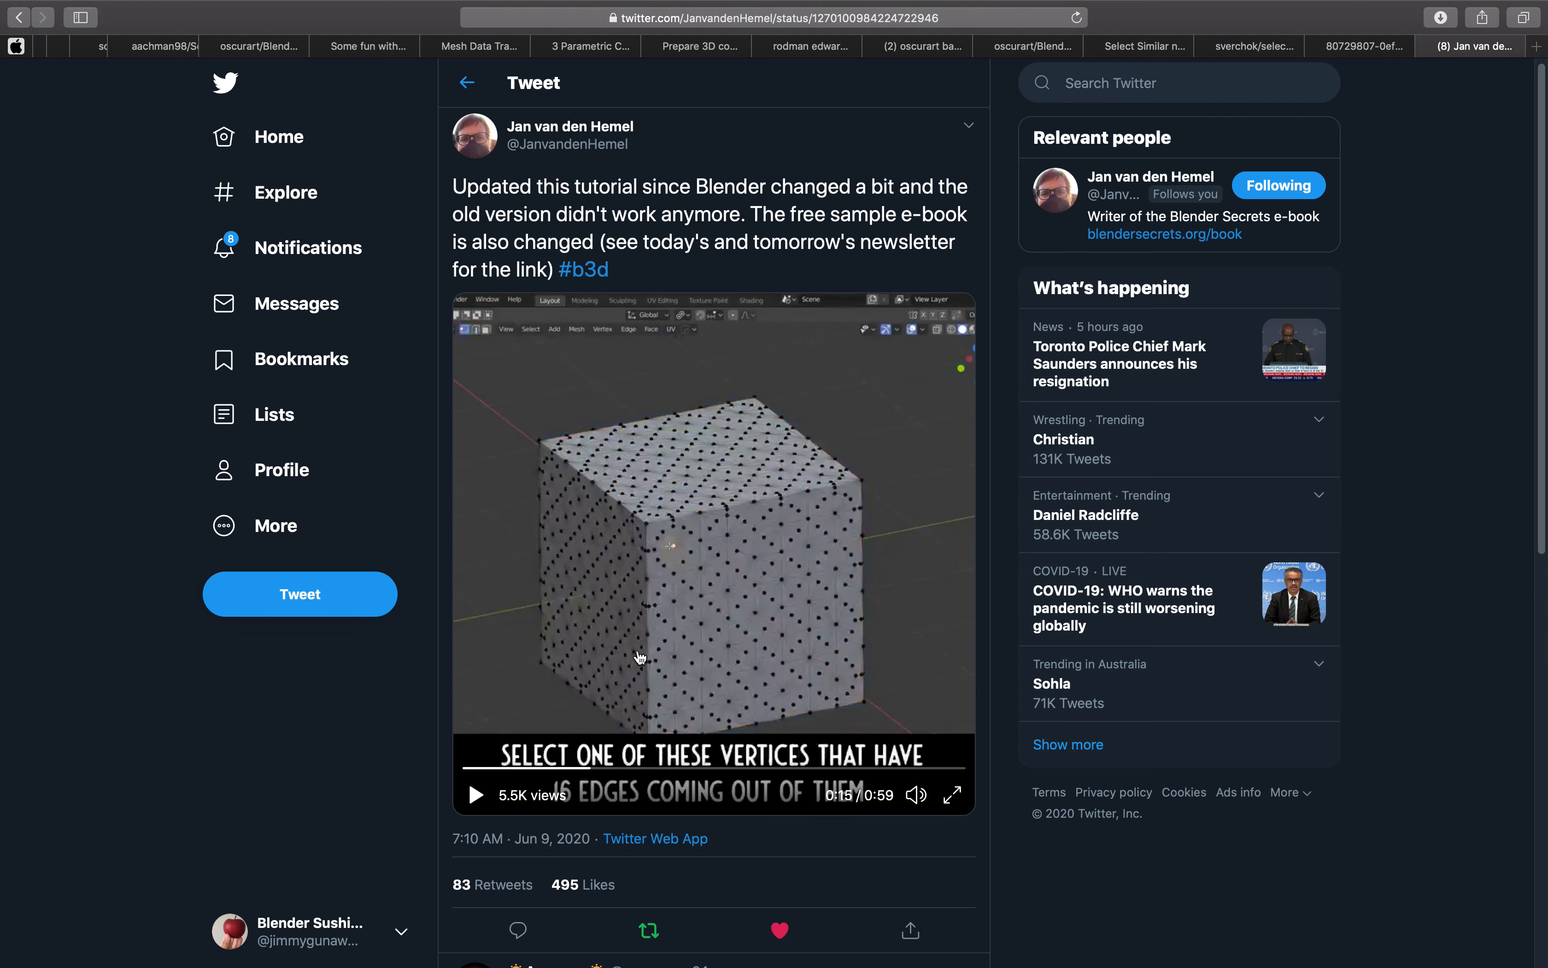